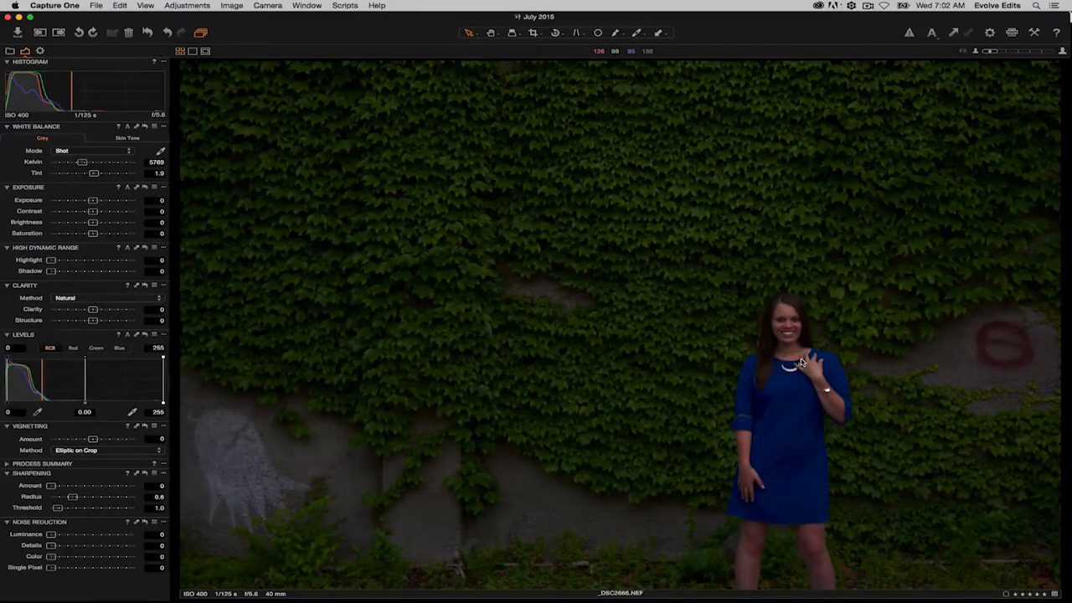
Set the exposure of the portrait _DSC2666.NEF to 1.5.
left_click(801, 362)
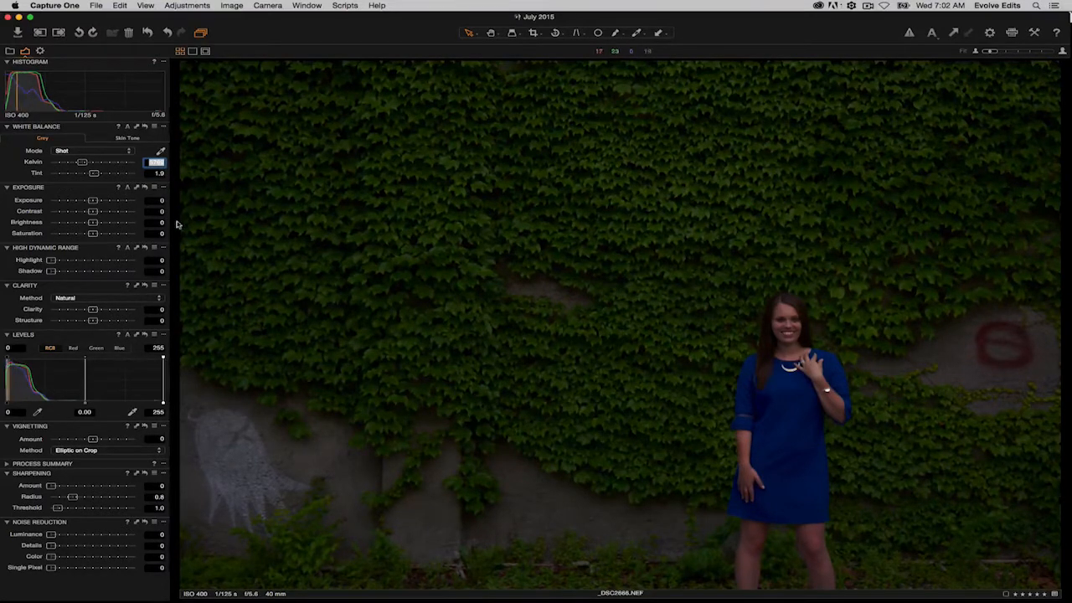
key("Tab")
type("1.5")
key("Return")
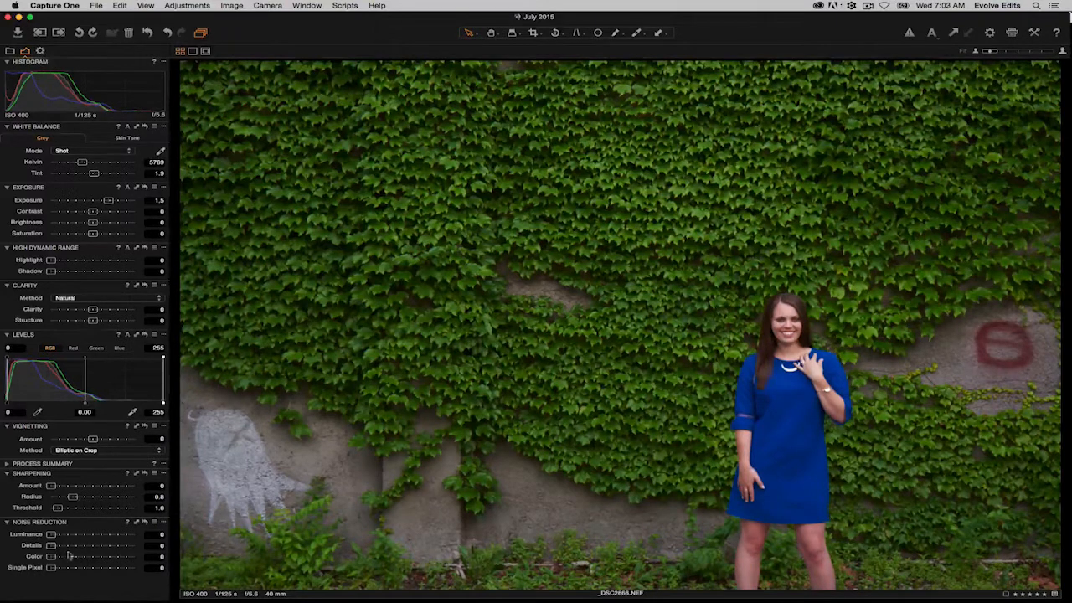
right_click(63, 586)
mouse_move(87, 554)
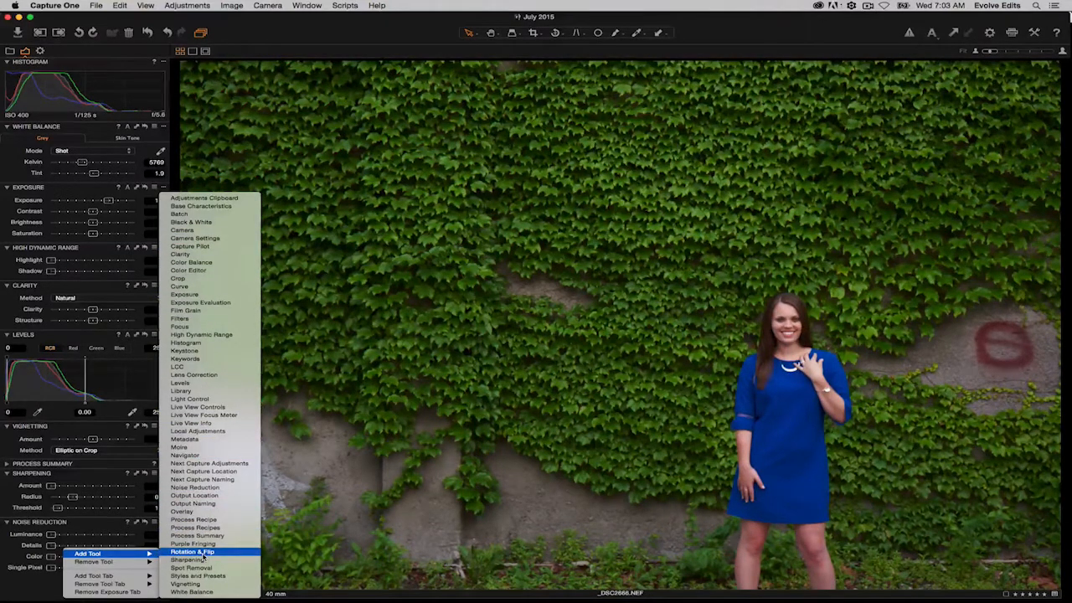
left_click(42, 594)
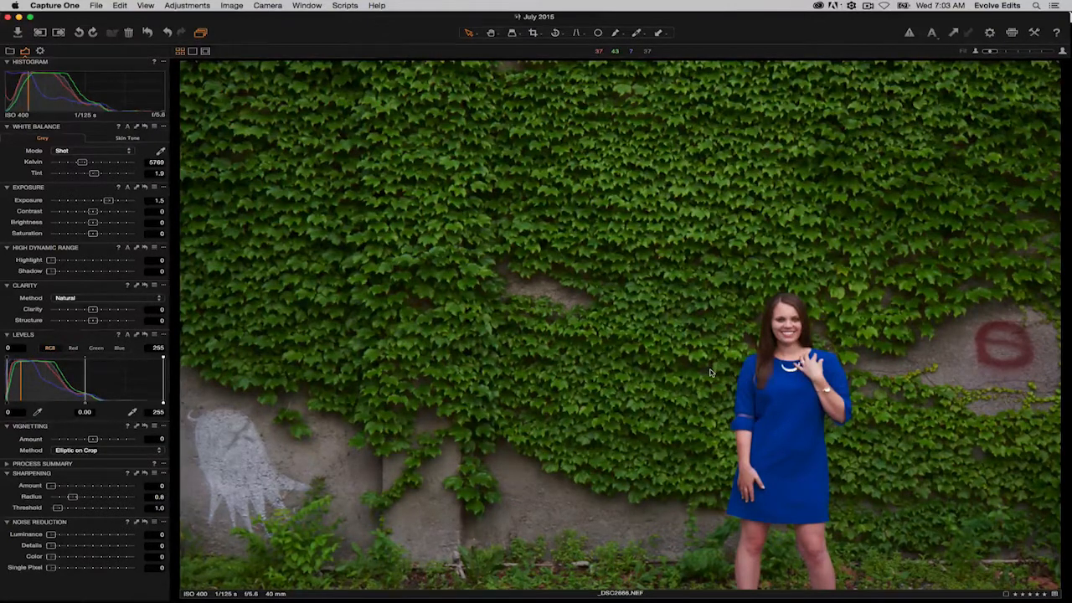
Switch to DxO OpticsPro and set the manual exposure compensation of _DSC2665.NEF to 1.5.
key("super+Tab")
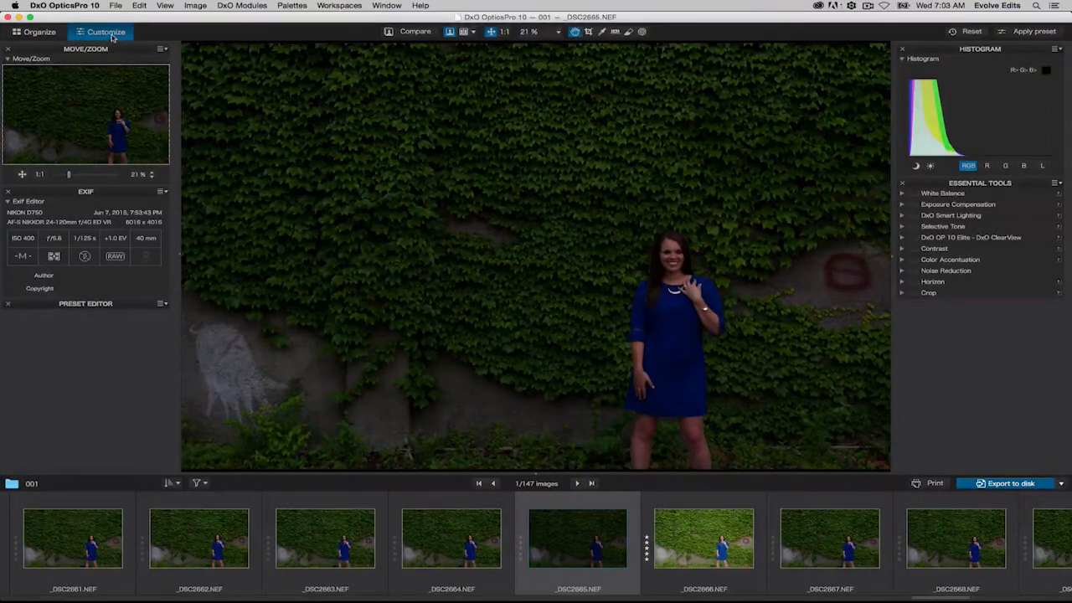
left_click(903, 206)
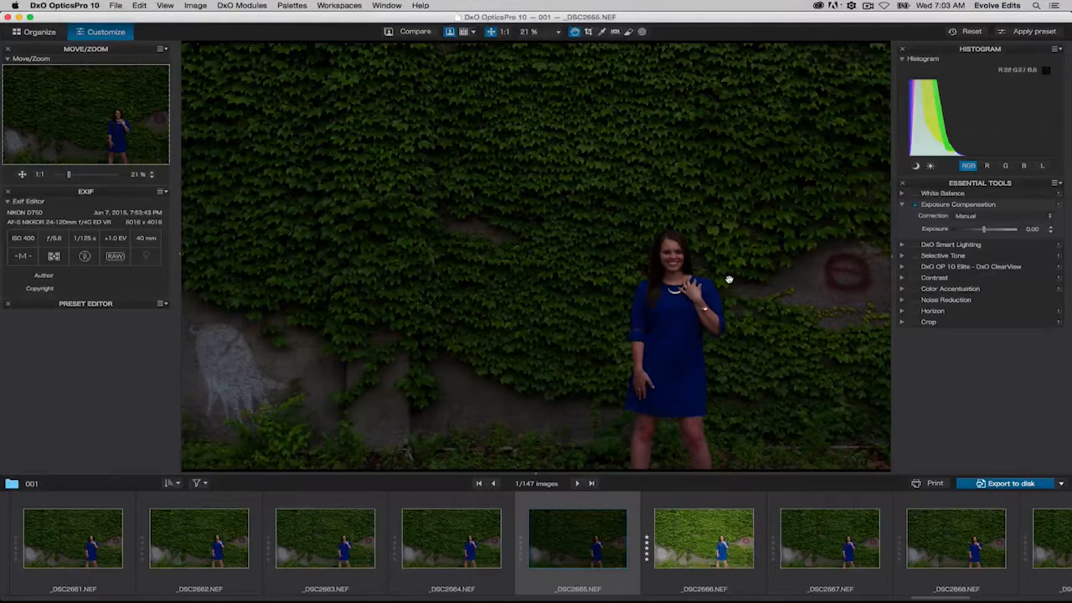
left_click(1032, 229)
type("1.5")
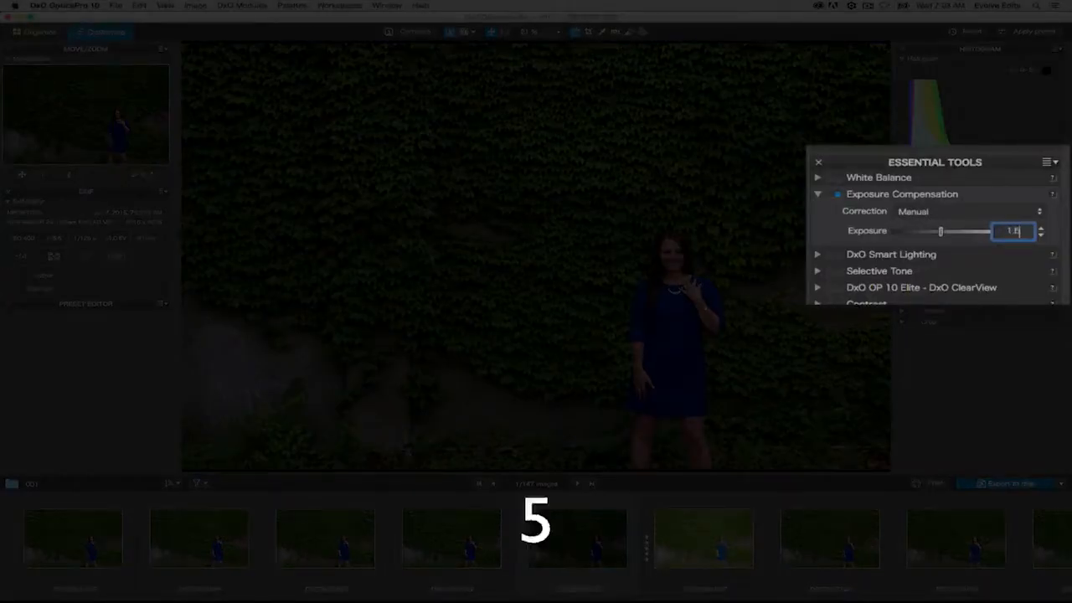
key("Return")
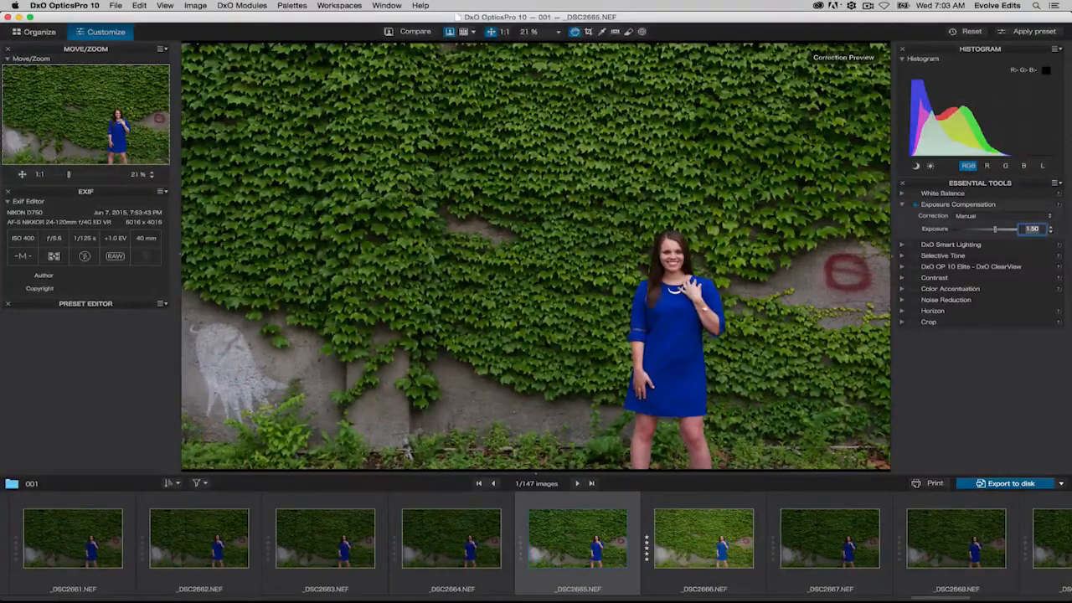
Compare the brightened portrait between DxO OpticsPro and Capture One, and show the image browser in Capture One.
key("super+Tab")
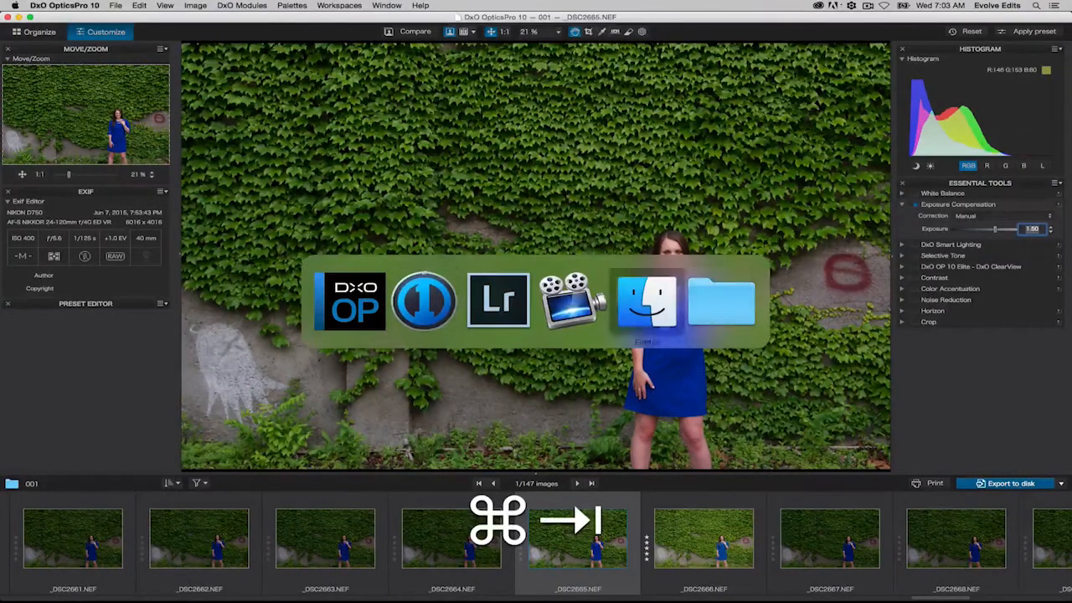
left_click(419, 310)
key("super+Tab")
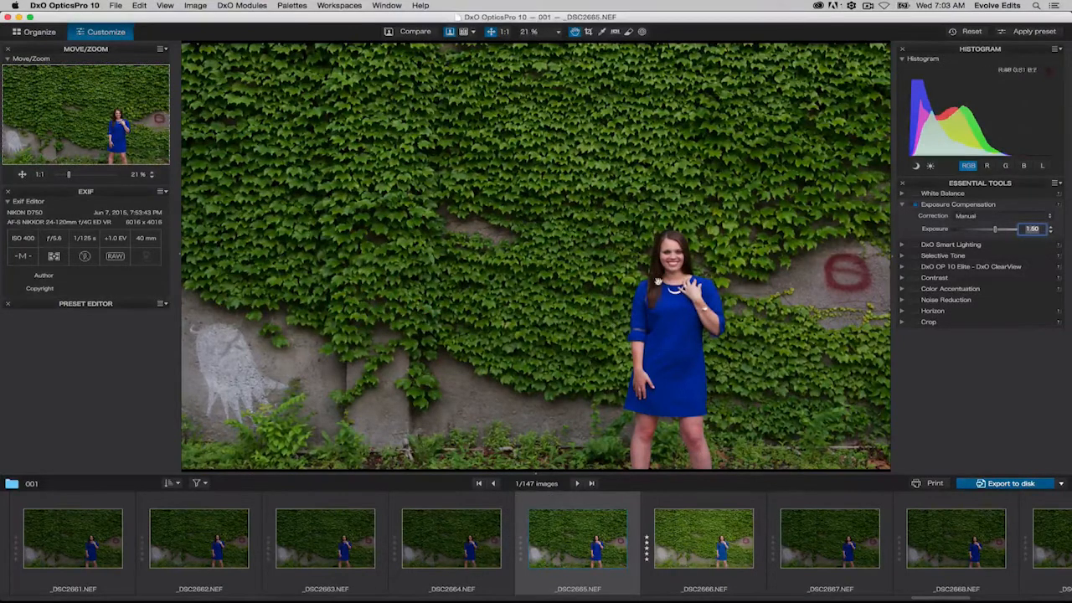
key("super+Tab")
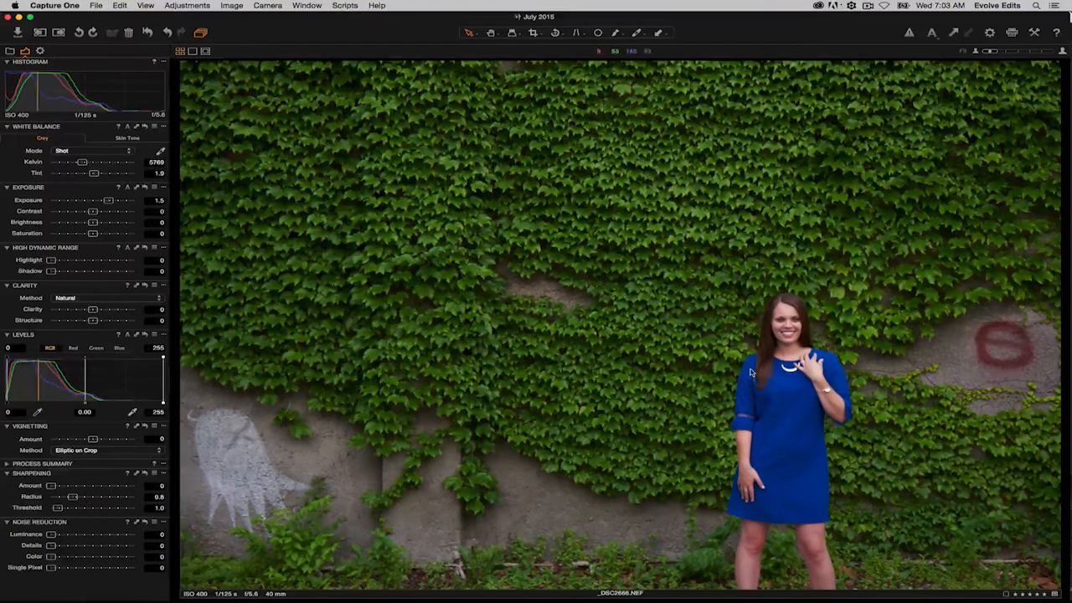
key("super+b")
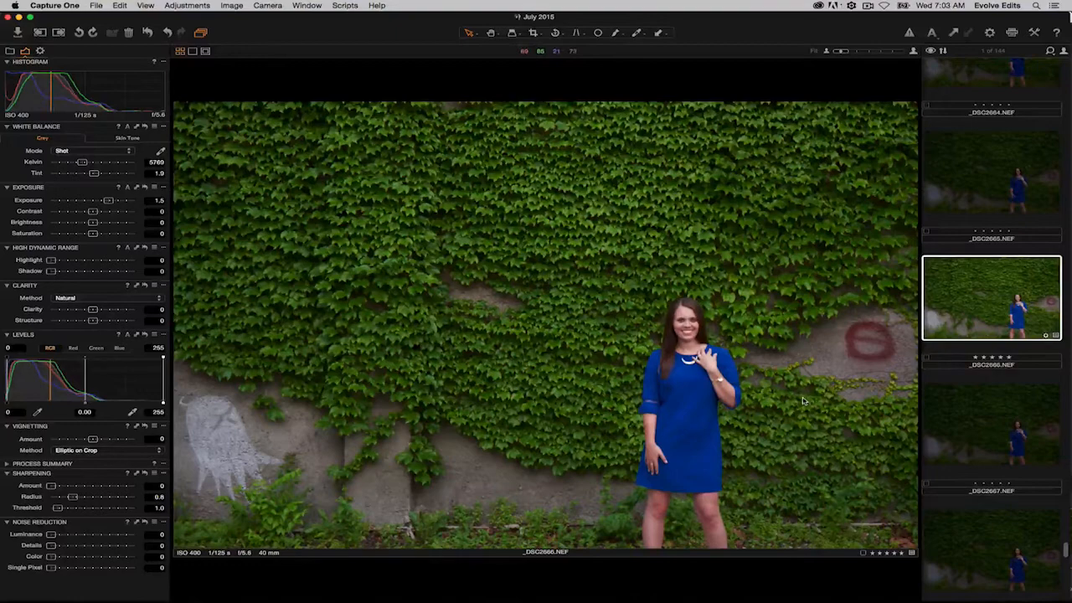
Switch to Lightroom, show the side panels and set the photo's camera calibration profile to Camera Standard.
key("super+Tab")
key("super+Tab")
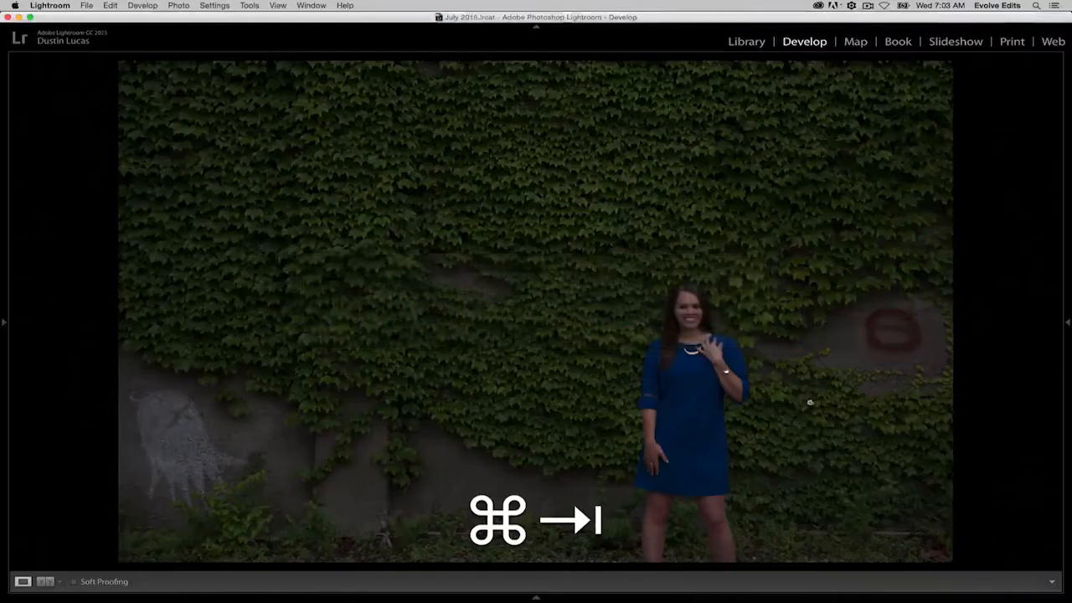
key("Tab")
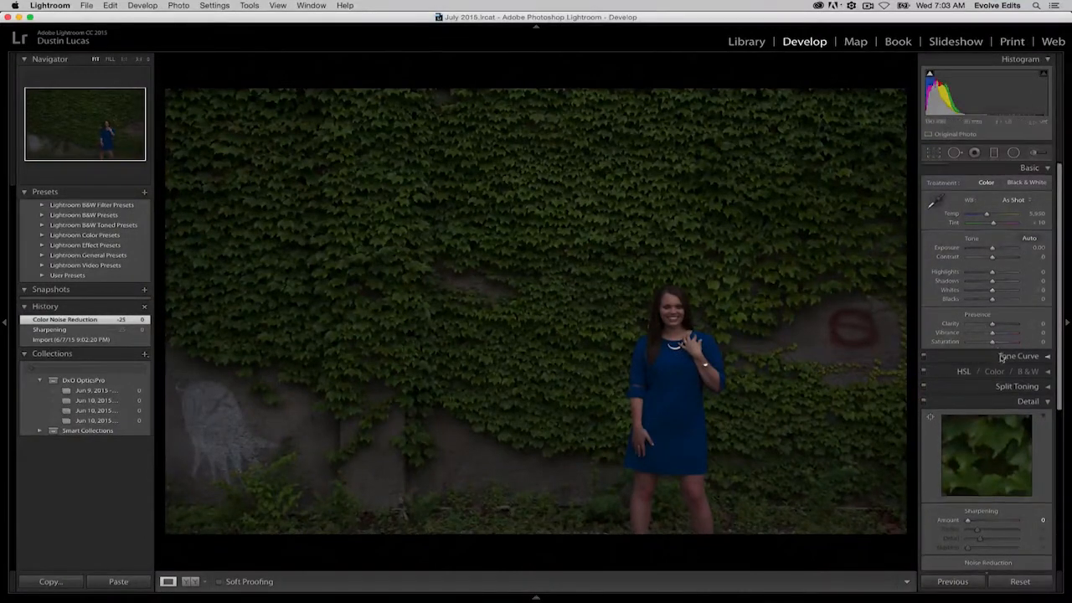
scroll(1026, 439, "down", 5)
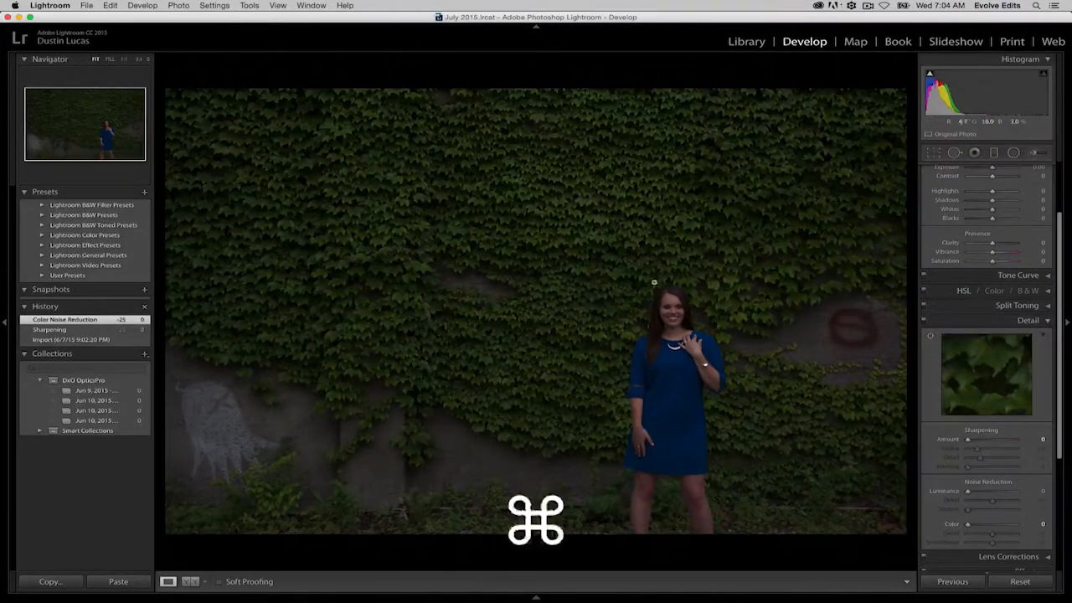
key("super+Tab")
scroll(995, 394, "down", 4)
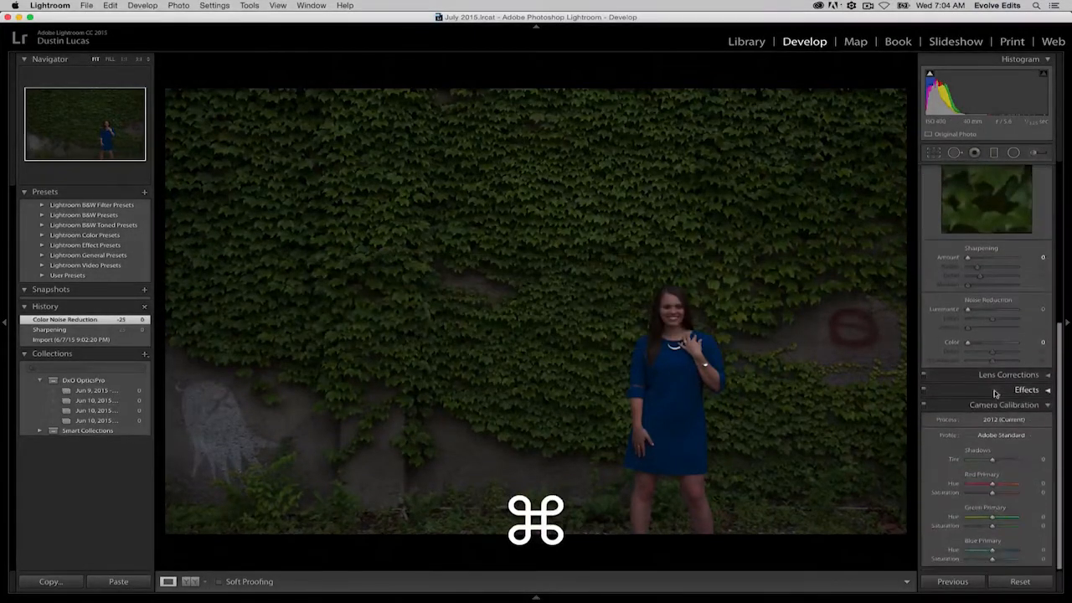
left_click(999, 436)
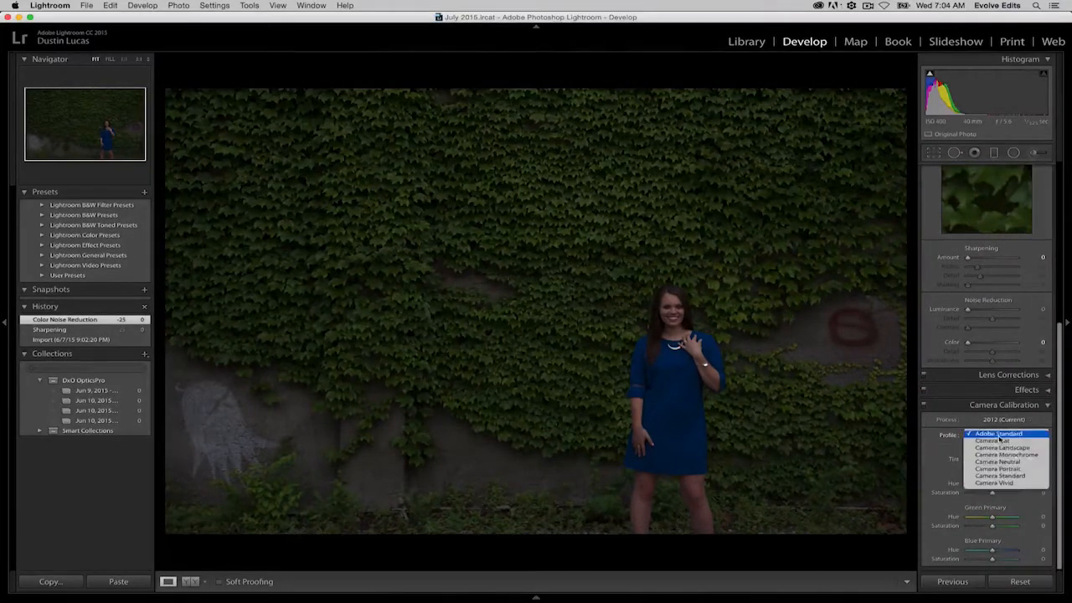
left_click(1001, 476)
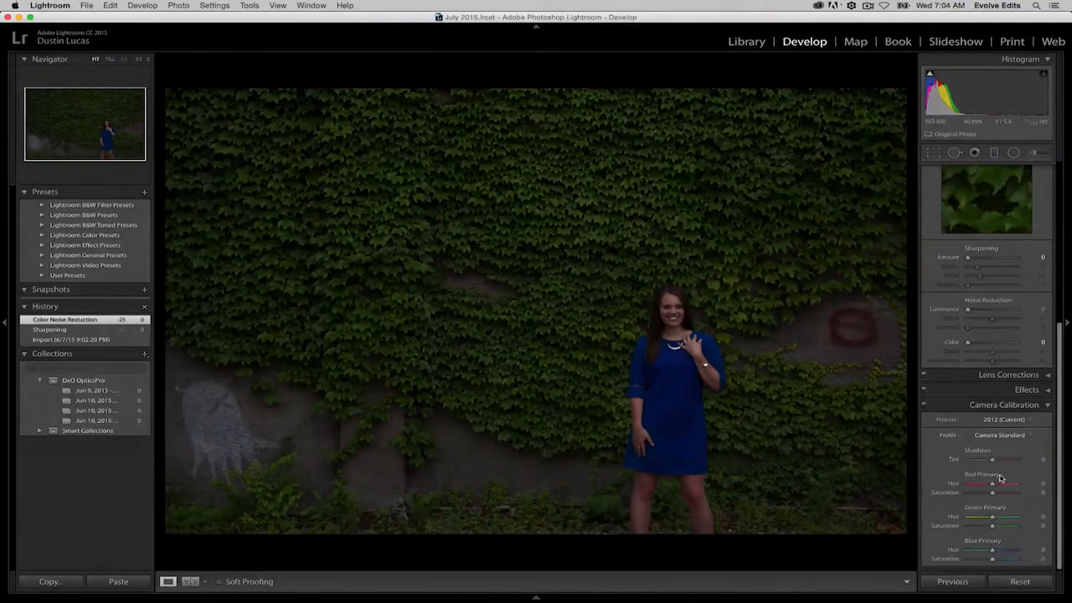
Set the portrait's exposure to +1.50 in Lightroom's basic adjustments.
key("super+Tab")
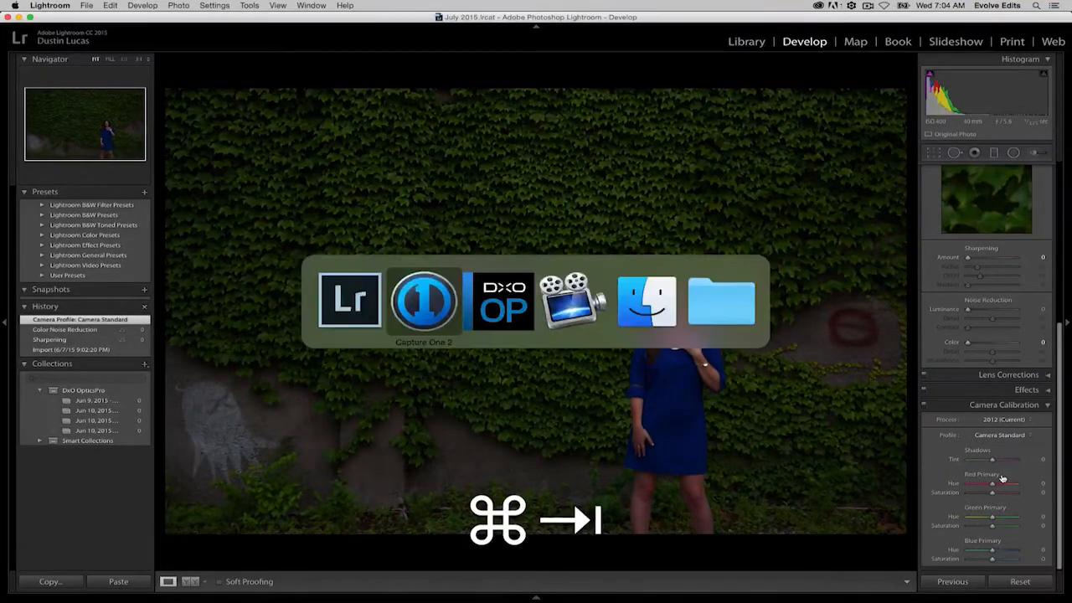
key("super+Tab")
scroll(1030, 343, "up", 5)
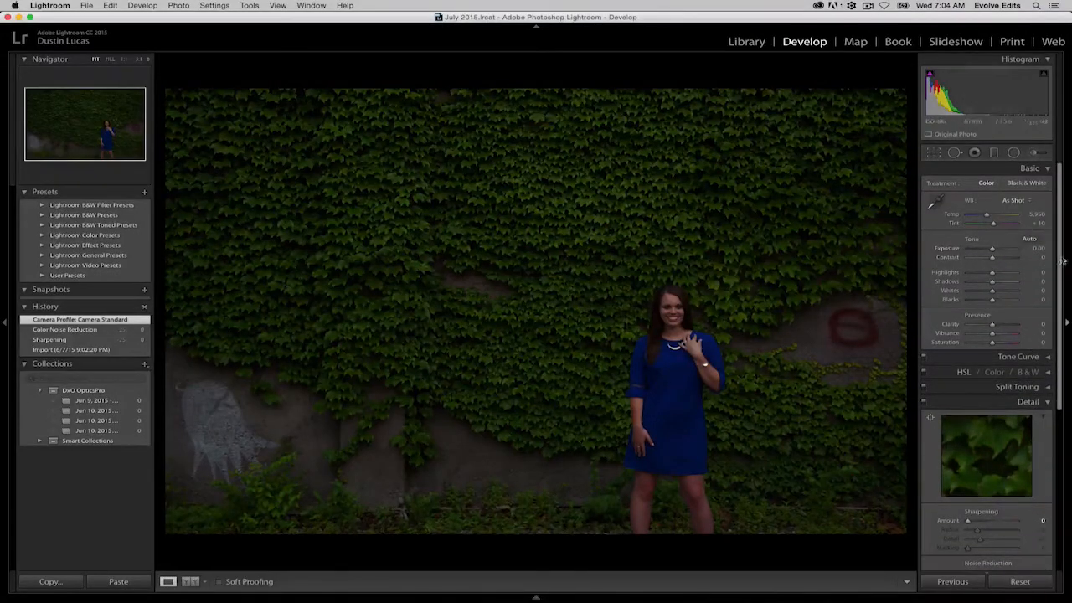
left_click(1038, 248)
type("1.5")
key("Return")
Compare the brightened portrait in Capture One with the Lightroom version.
key("super+Tab")
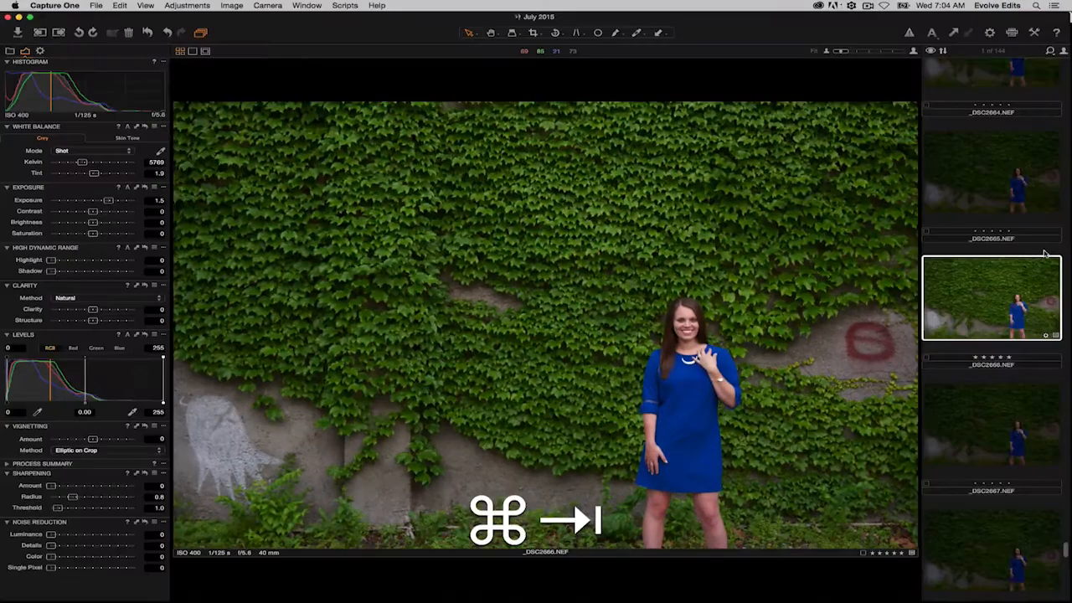
key("super+Tab")
key("super+Tab")
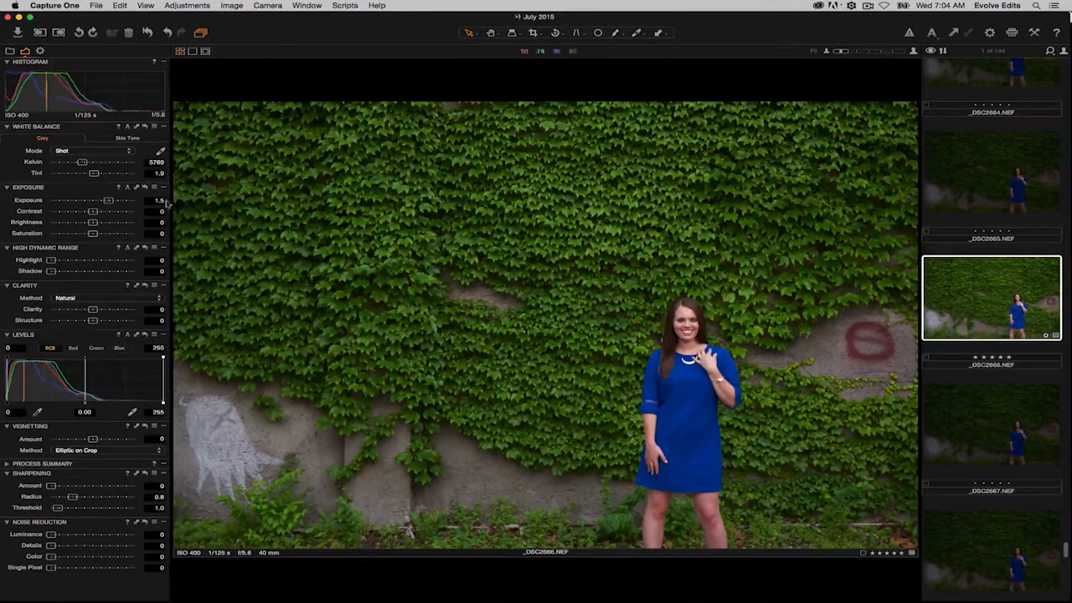
key("super+Tab")
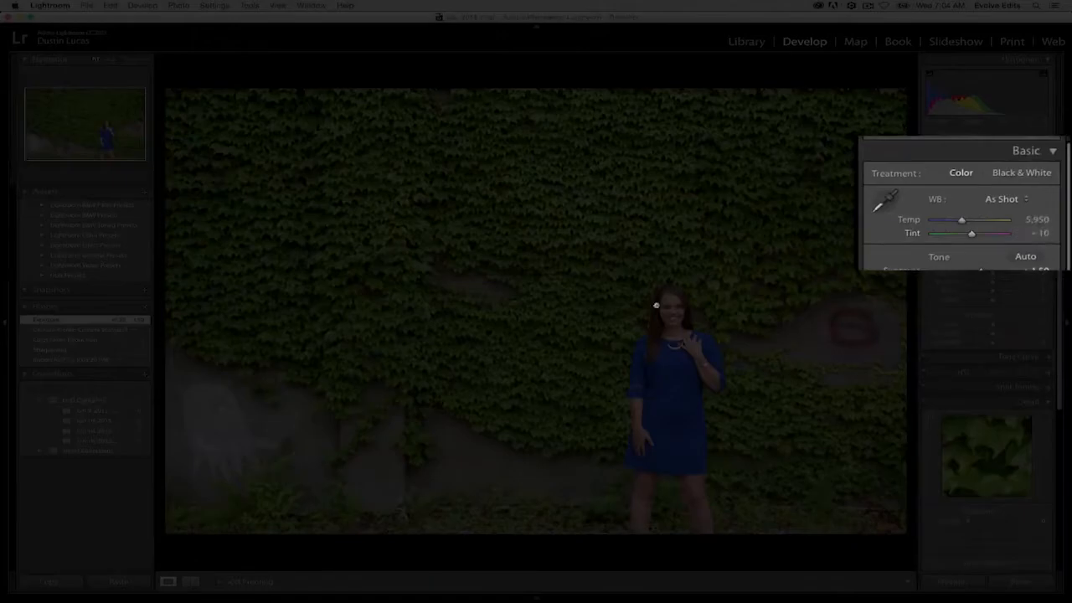
Switch to Capture One and set the white balance Kelvin to 5950, matching Lightroom's temperature.
key("super+Tab")
left_click(436, 311)
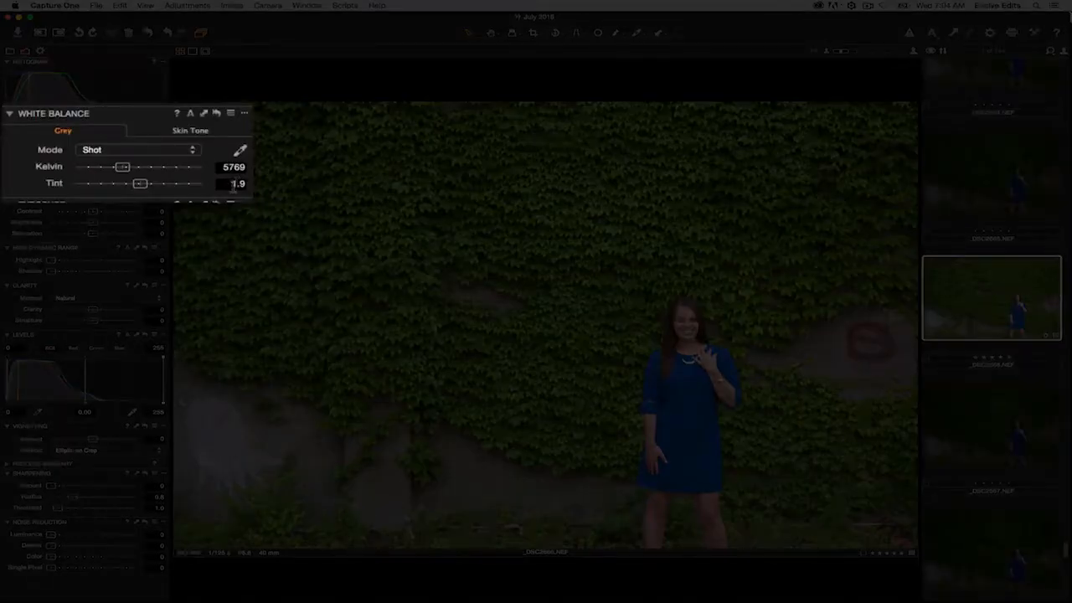
left_click(233, 167)
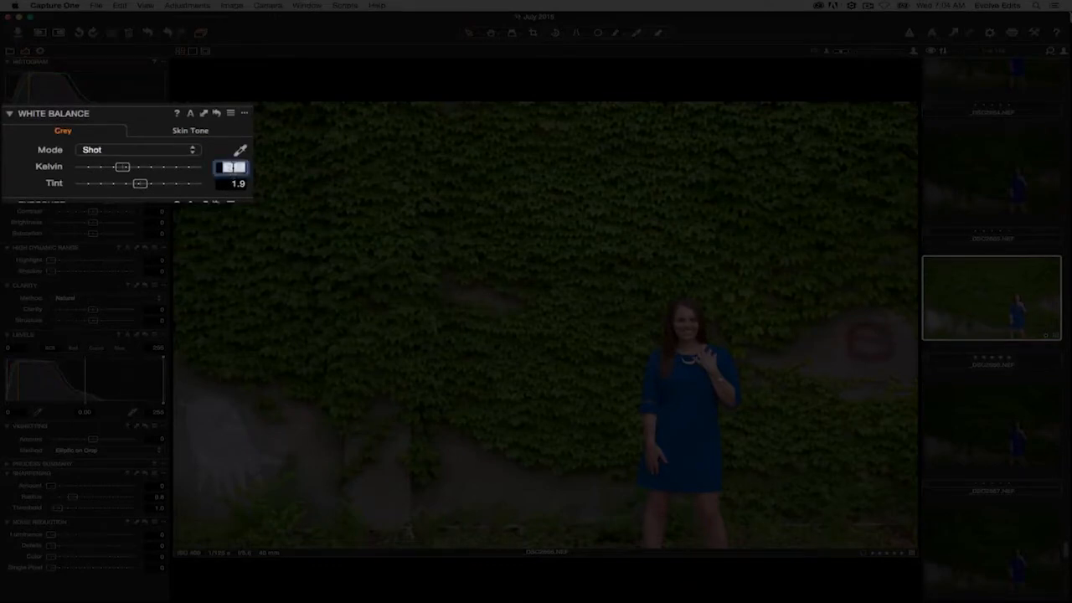
key("super+Tab")
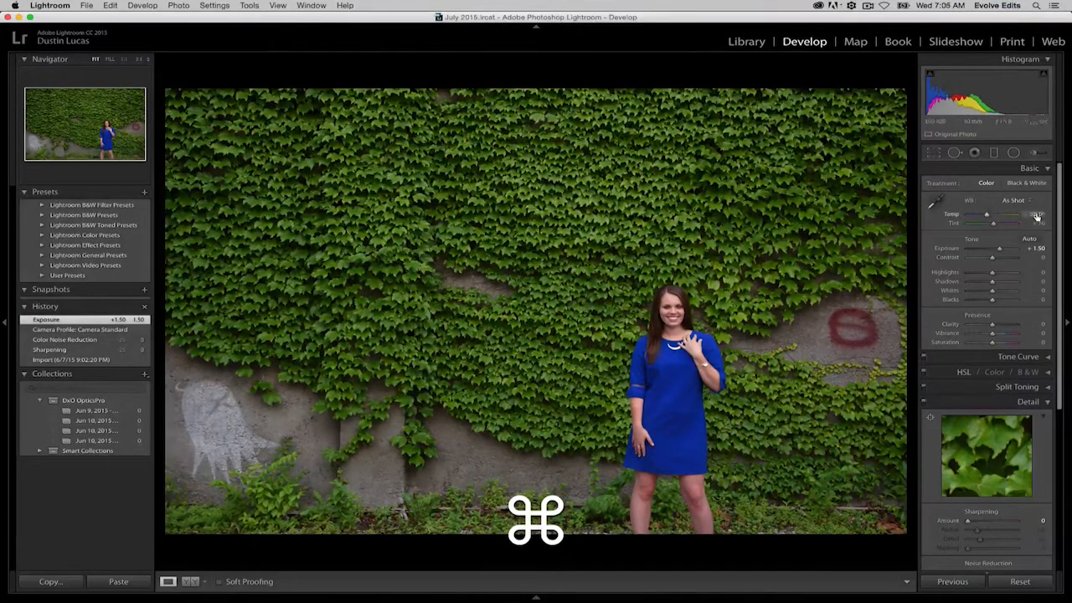
key("super+Tab")
type("5950")
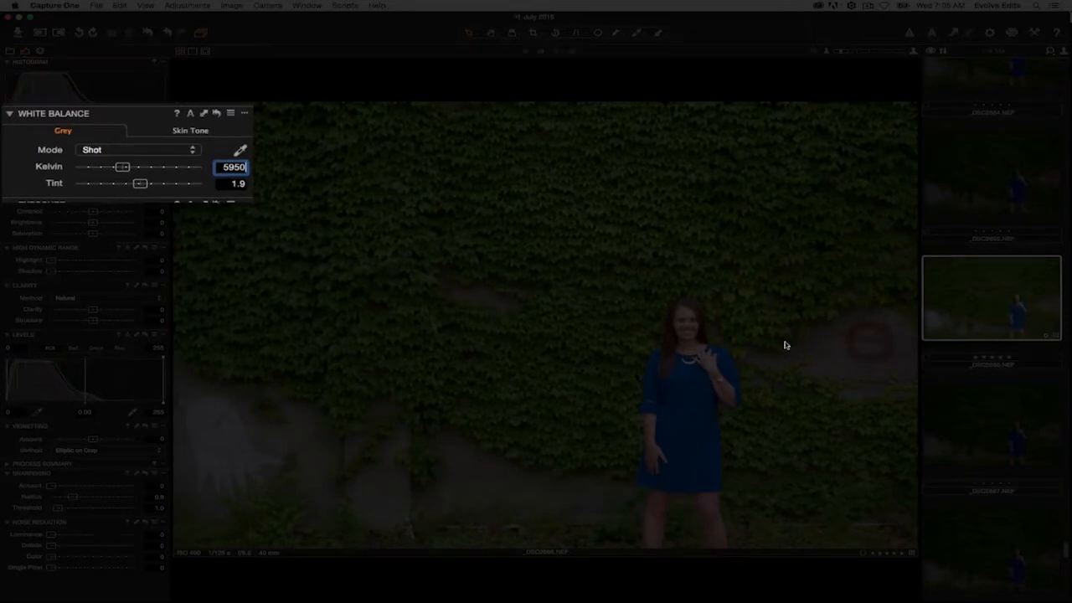
key("super+Tab")
key("super+Tab")
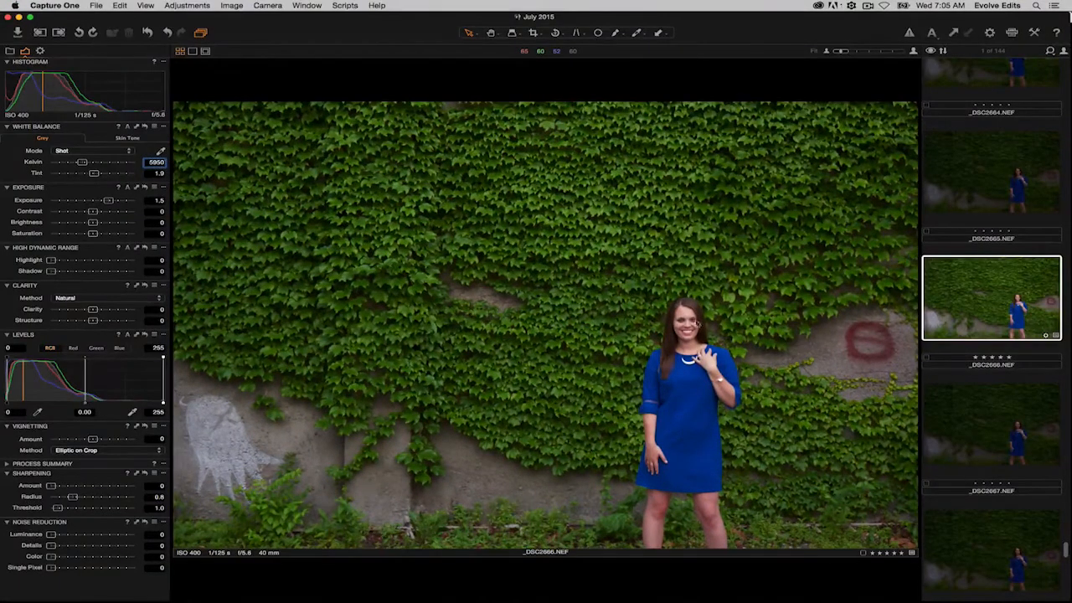
Set the white balance tint to 1.0 in Capture One and compare the photo with Lightroom.
key("Tab")
type("10")
key("Return")
key("super+Tab")
key("super+Tab")
key("super+Tab")
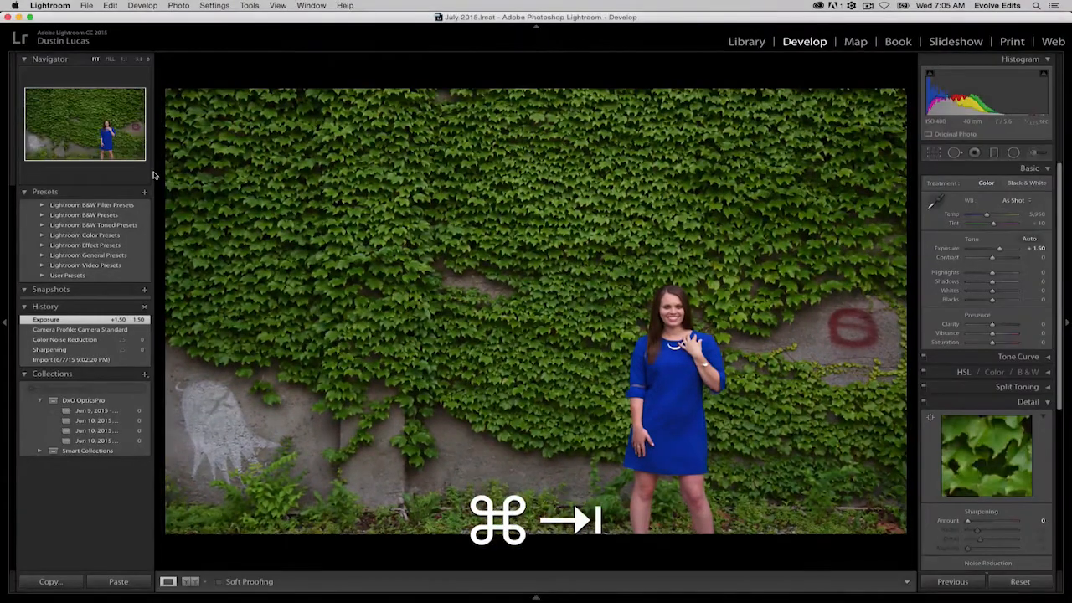
key("super+Tab")
Undo the tint and Kelvin changes in Capture One, checking the photo against Lightroom in between.
key("super+z")
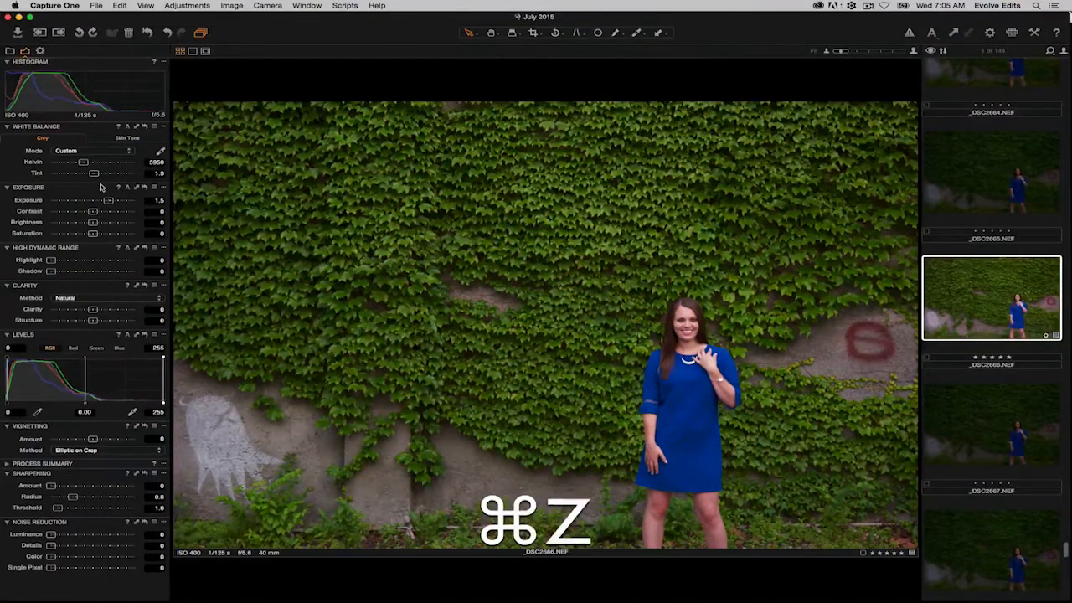
key("super+Tab")
key("super+Tab")
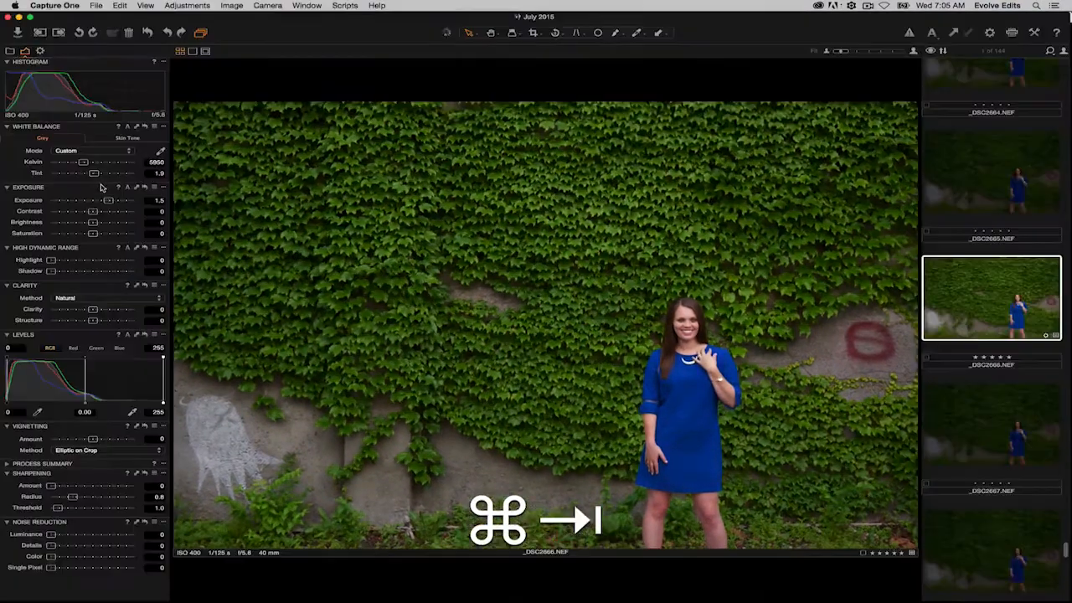
key("super+z")
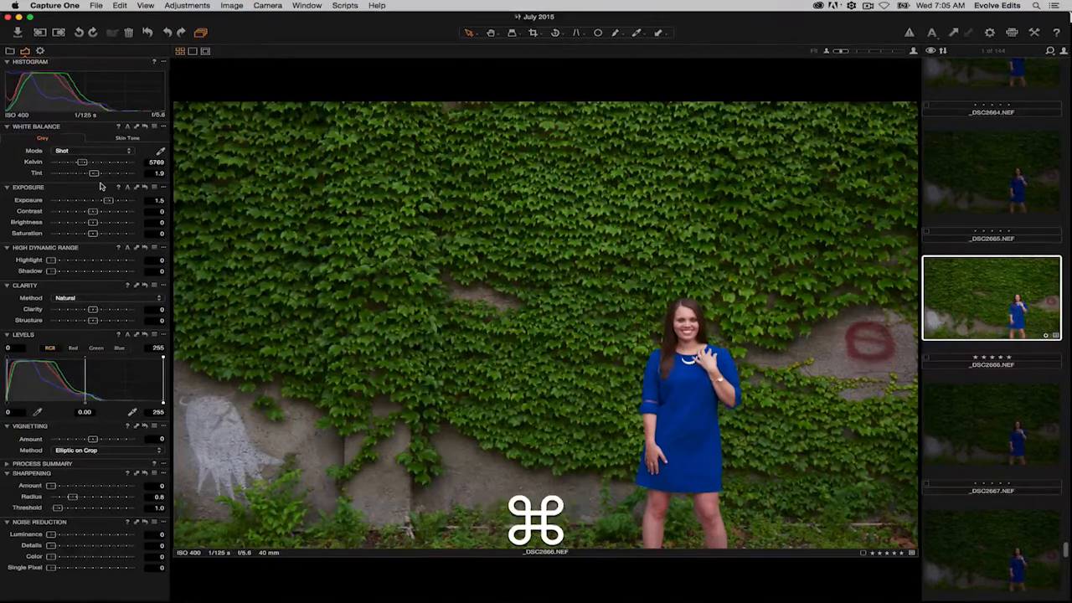
Compare the portrait across Lightroom, Capture One and DxO OpticsPro, and collapse the Exposure Compensation settings in DxO OpticsPro.
key("super+Tab")
key("super+Tab")
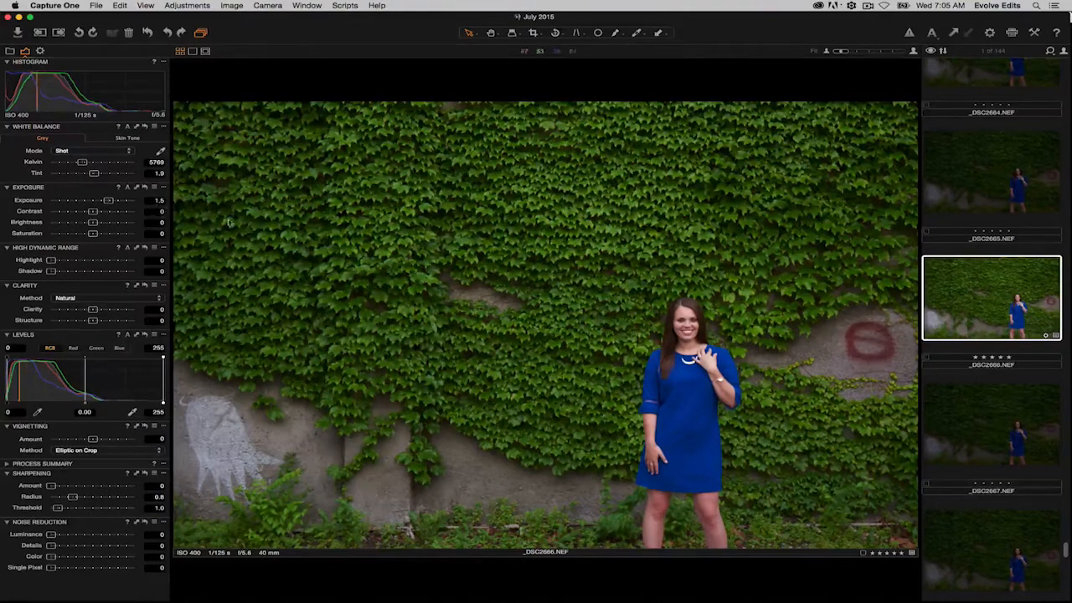
key("super+Tab")
key("super+Tab")
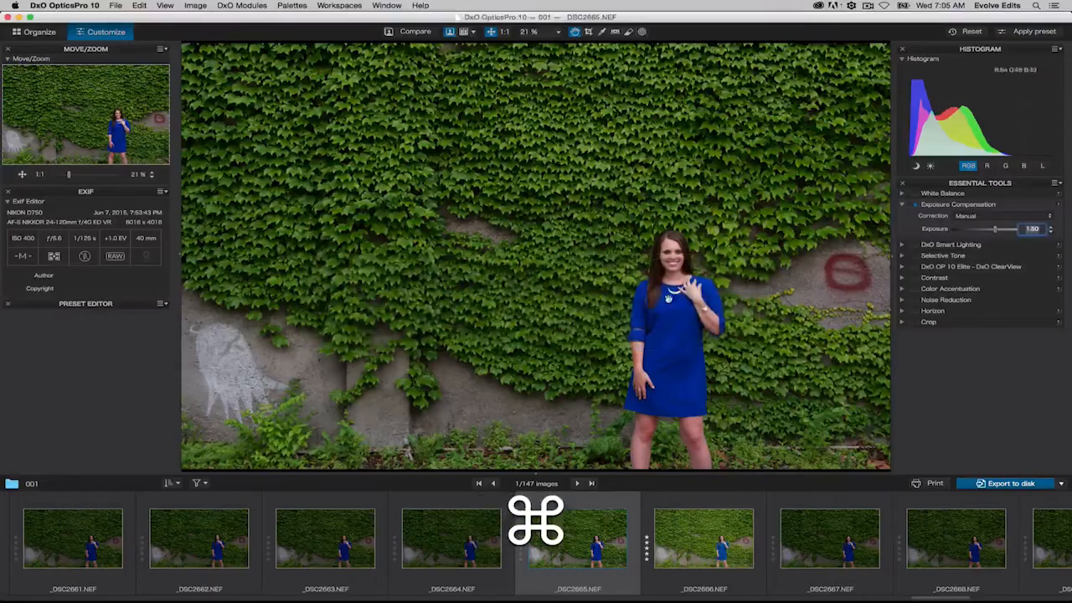
left_click(903, 205)
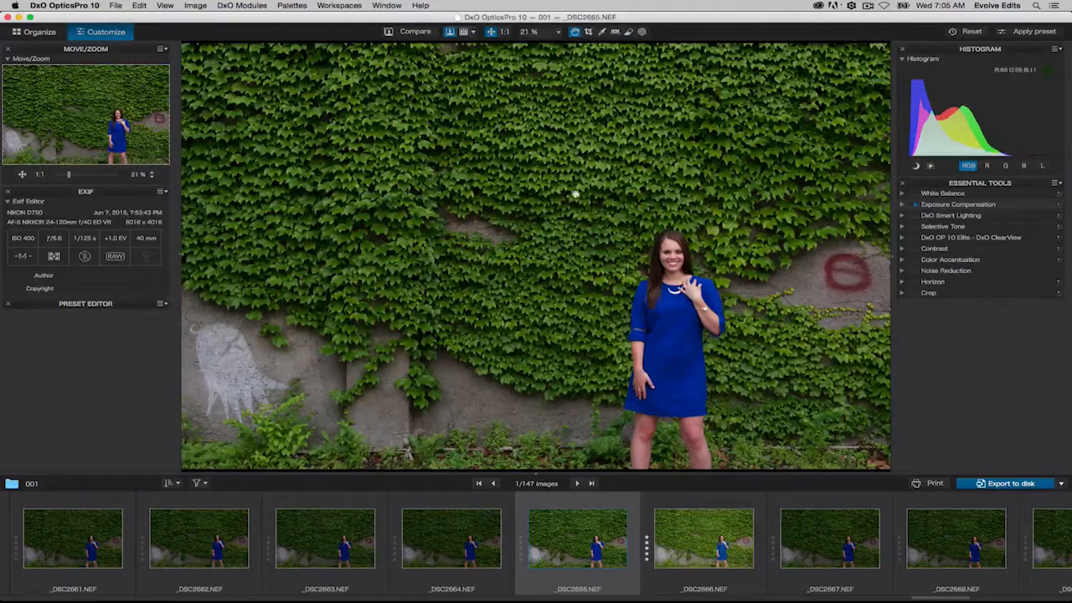
Compare the full portrait in Capture One and Lightroom, and check the Camera Calibration profile in Lightroom.
key("super+Tab")
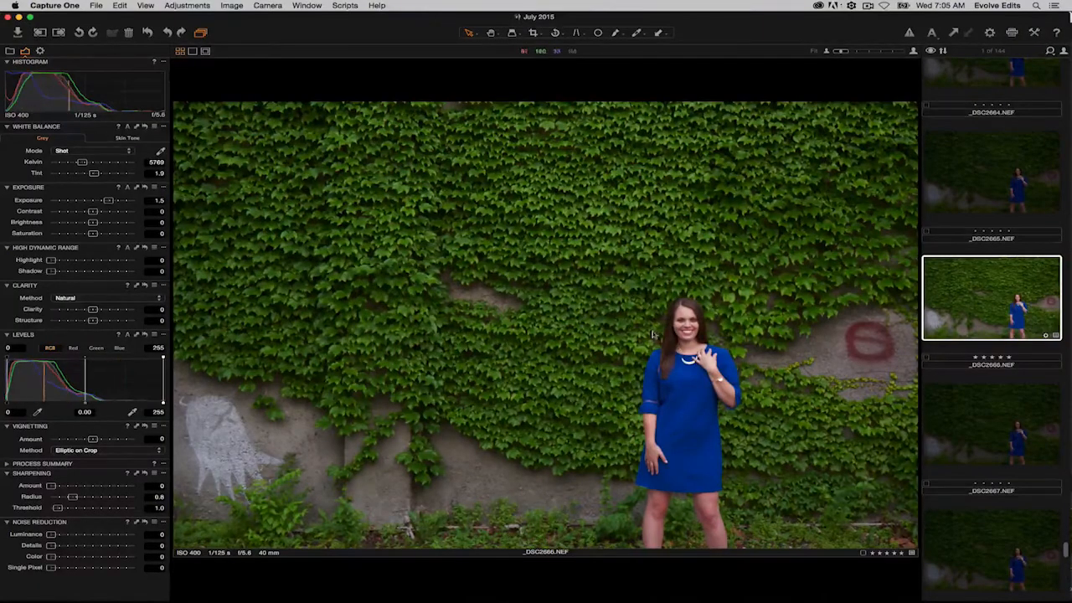
key("super+Tab")
key("super+Tab")
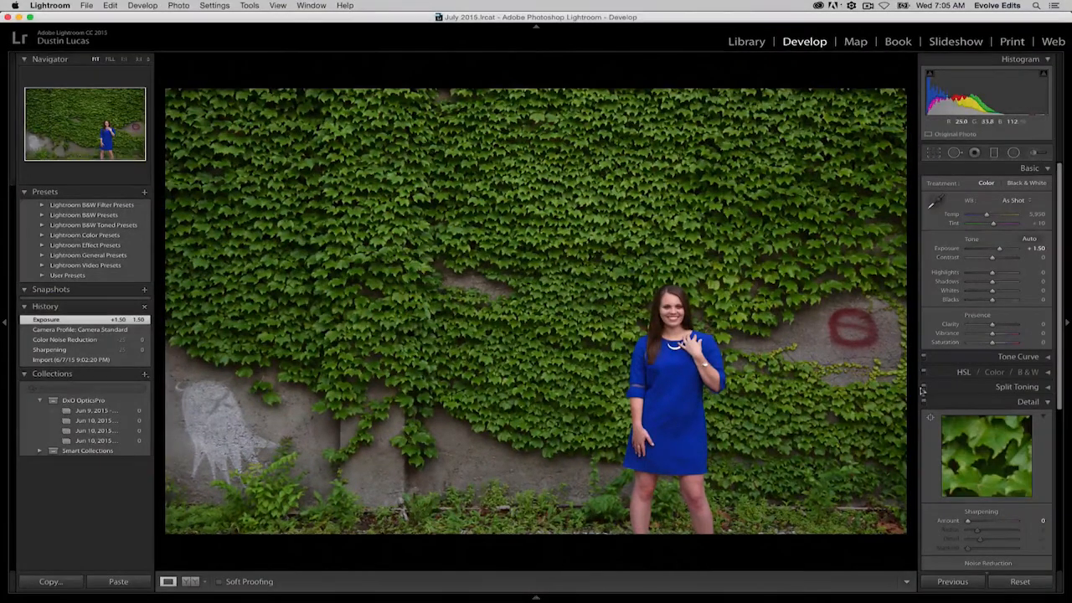
scroll(1005, 402, "down", 5)
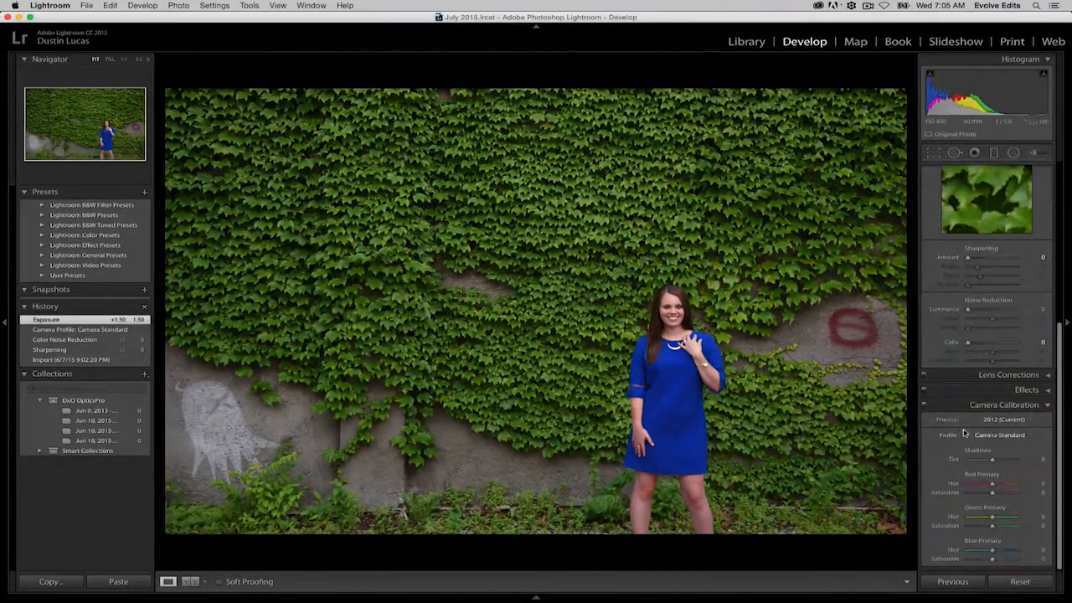
key("super+Tab")
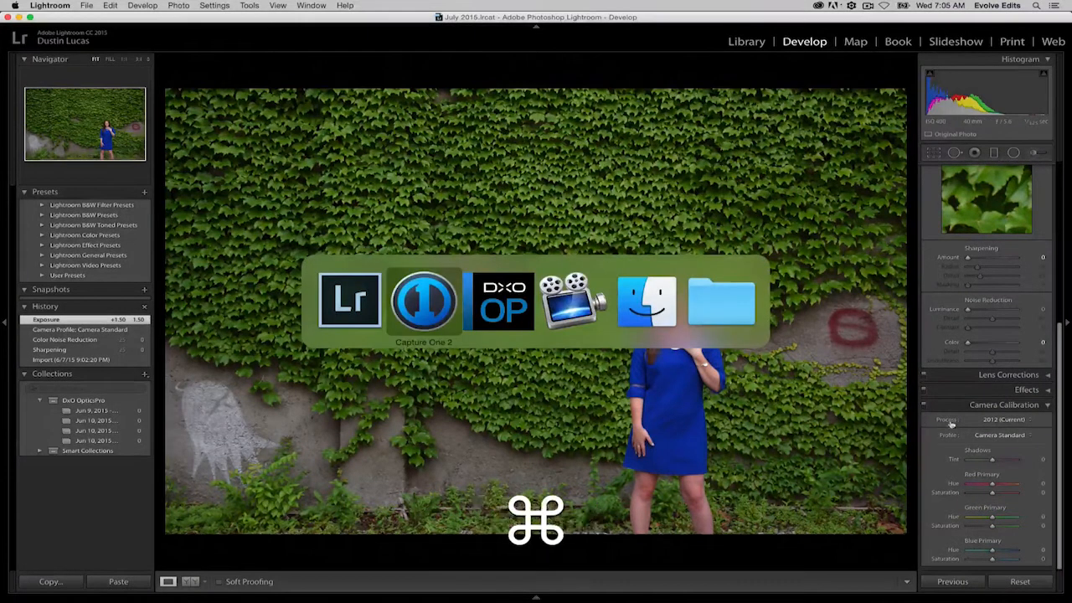
left_click(493, 362, "super")
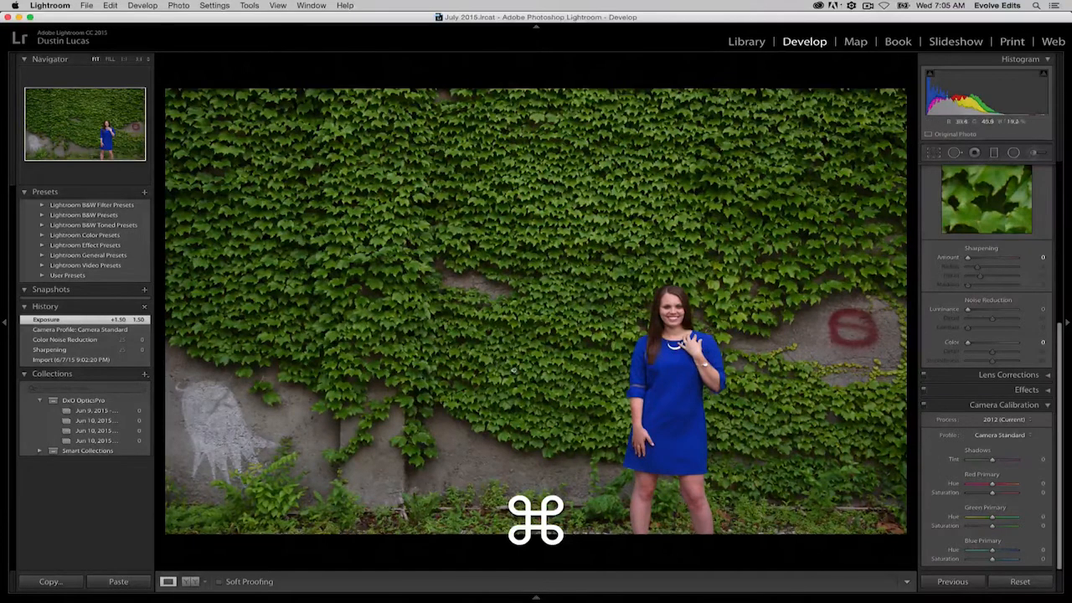
Switch to Capture One and magnify the portrait to 67%, framing the woman's face and upper body.
key("super+Tab")
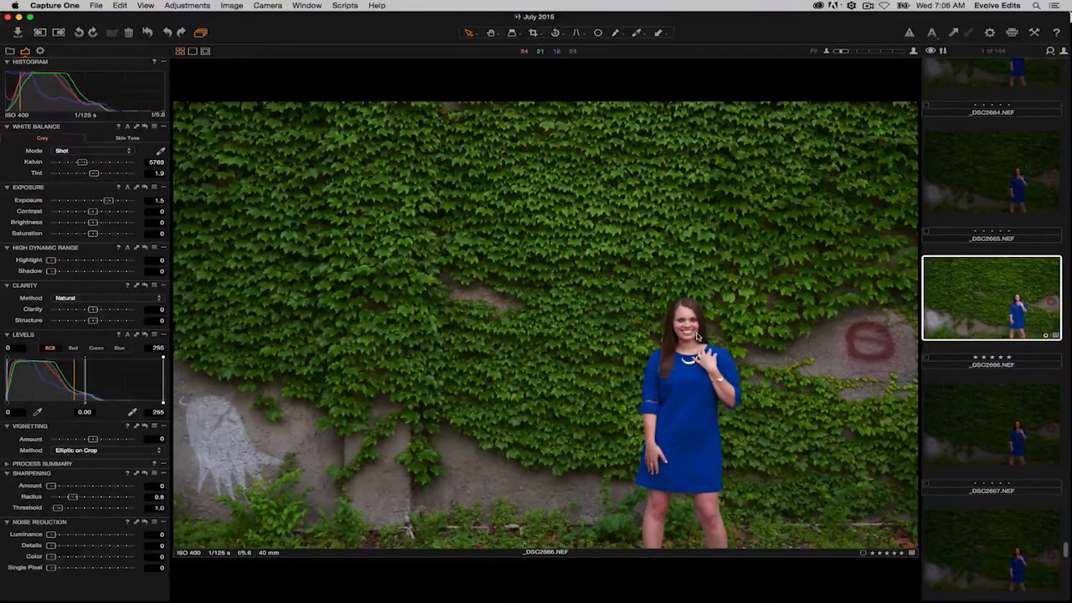
key("super+equal")
key("super+equal")
key("super+equal")
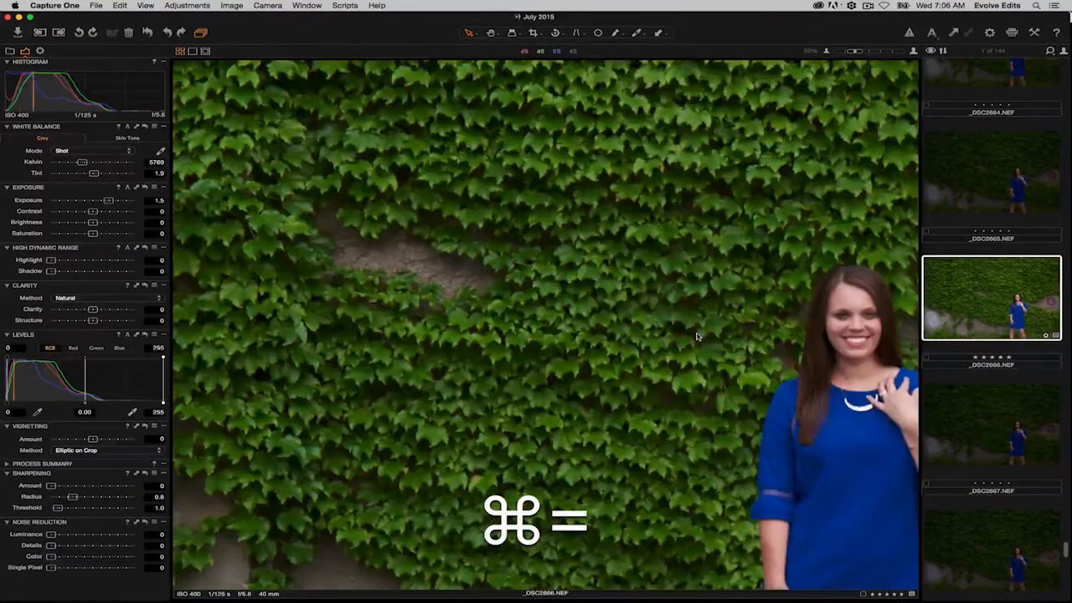
key("super+equal")
key("space")
left_click_drag(676, 331, 319, 380)
left_click_drag(380, 365, 408, 369)
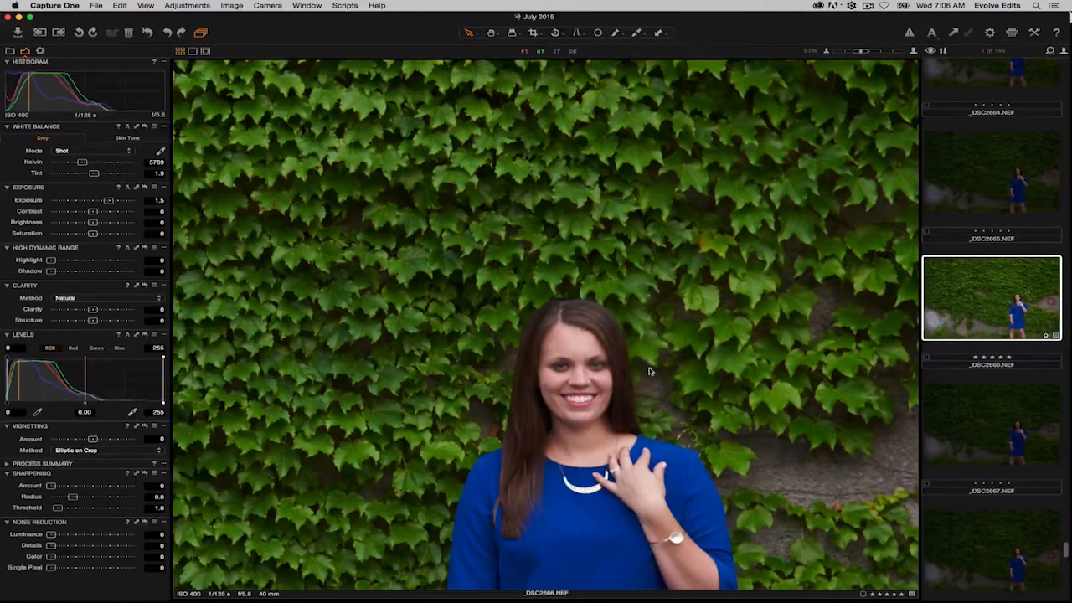
key("space")
left_click_drag(644, 368, 680, 353)
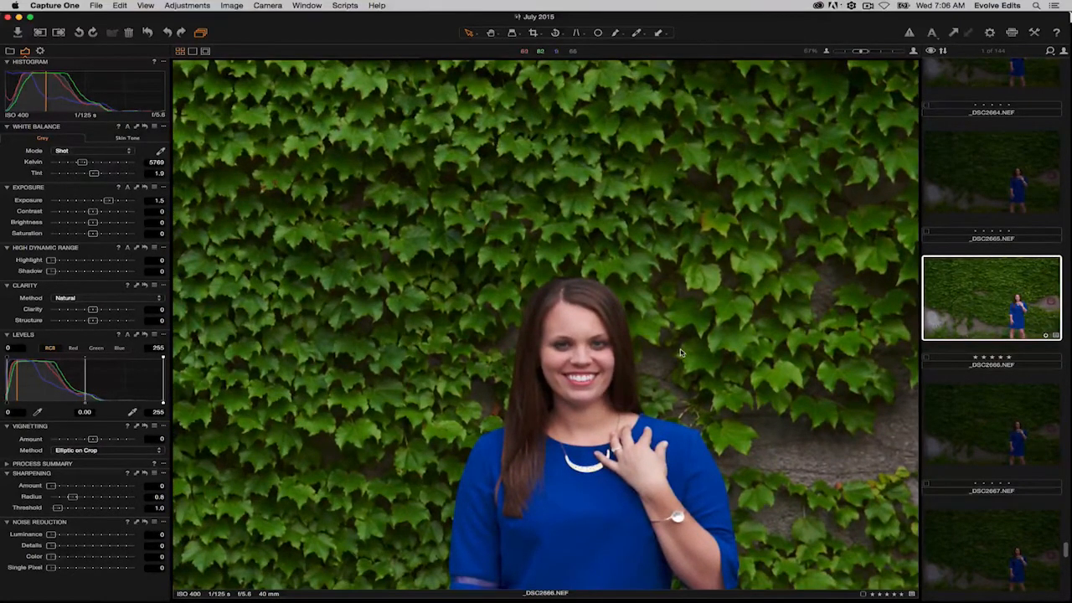
Switch to DxO OpticsPro and magnify the portrait to 75%, centring the woman's face and upper body.
key("super+Tab")
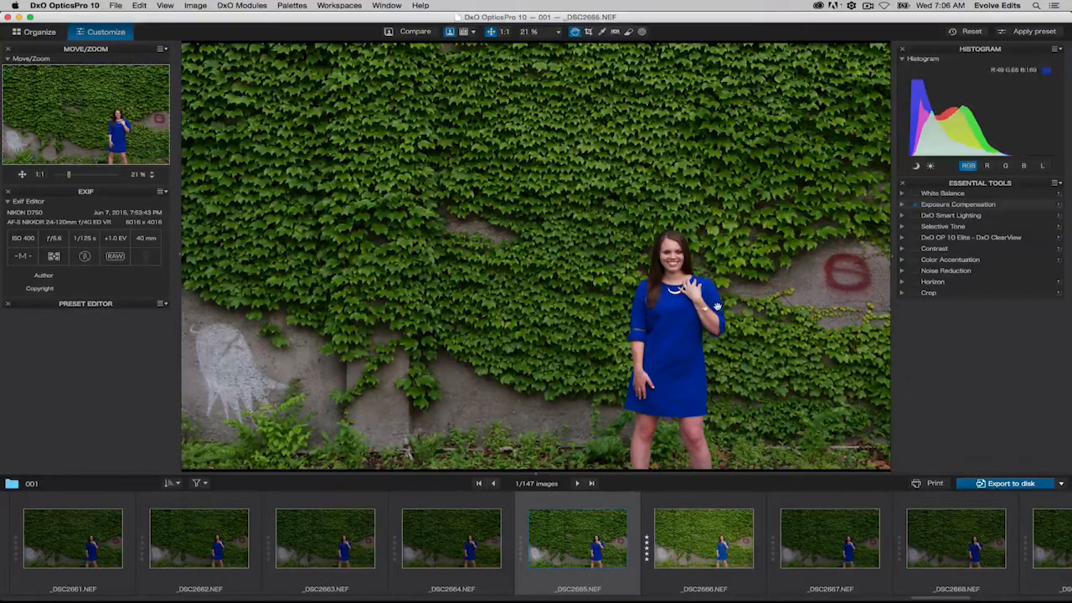
key("super+equal")
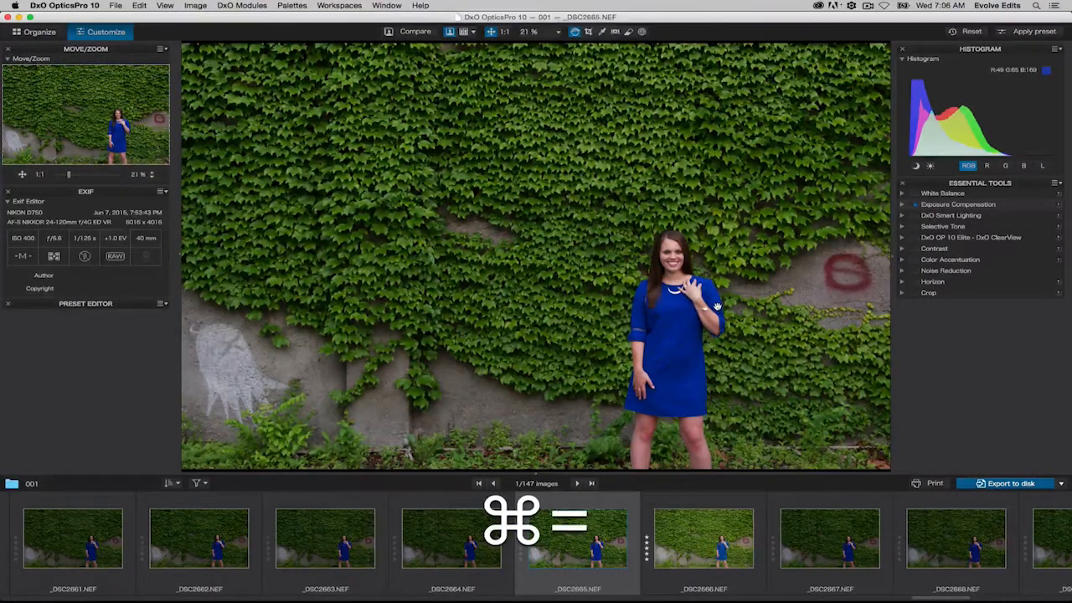
left_click(557, 32)
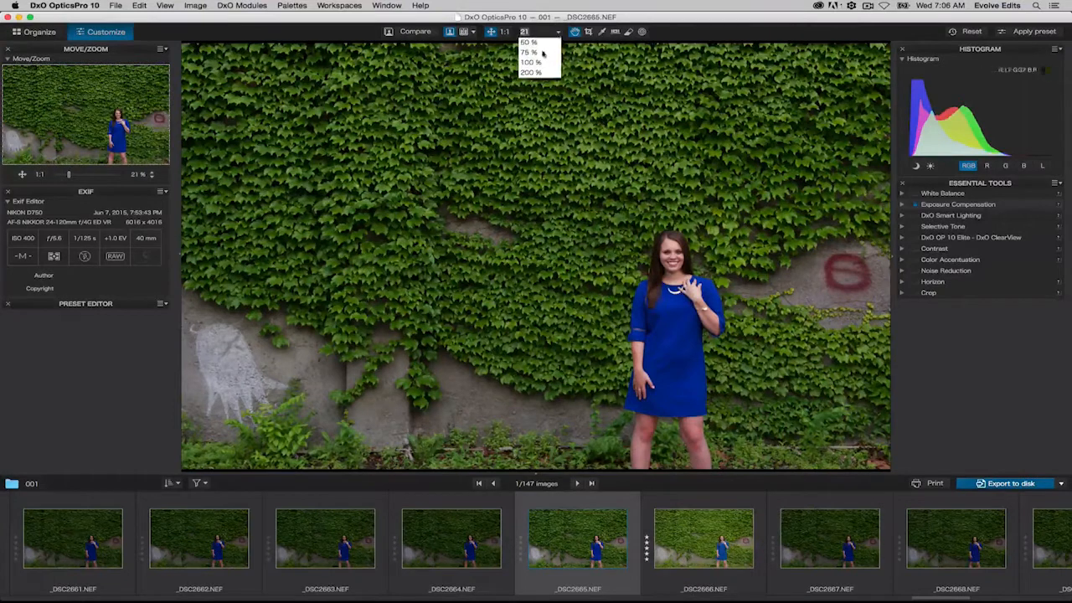
left_click(537, 63)
left_click(540, 32)
left_click(544, 52)
left_click_drag(720, 301, 296, 365)
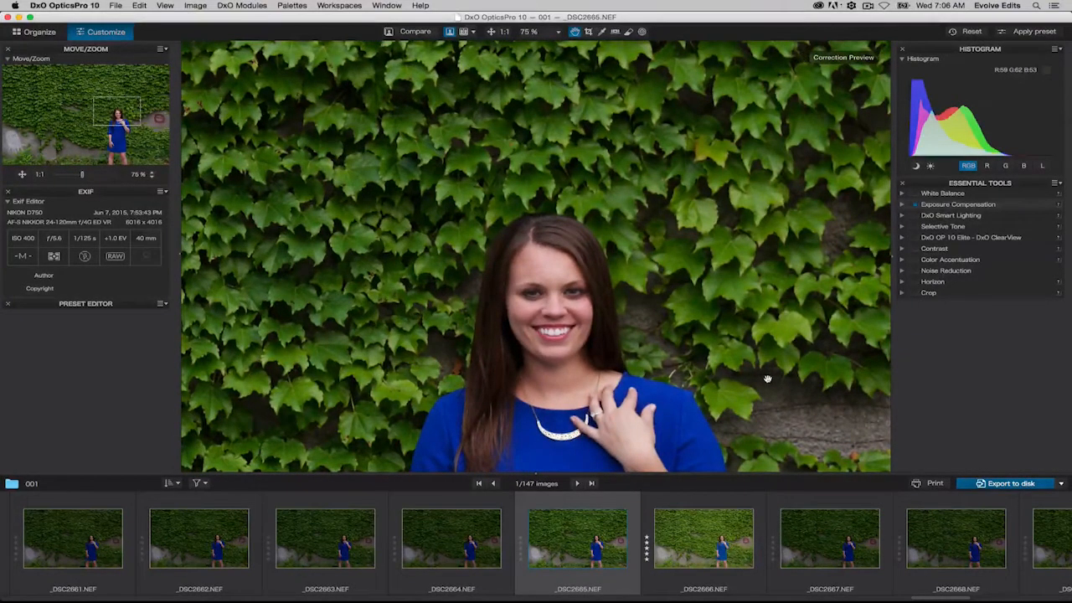
Switch to Lightroom and magnify the portrait to 1:1, framing the woman's face and upper body.
key("super+Tab")
key("super+Tab")
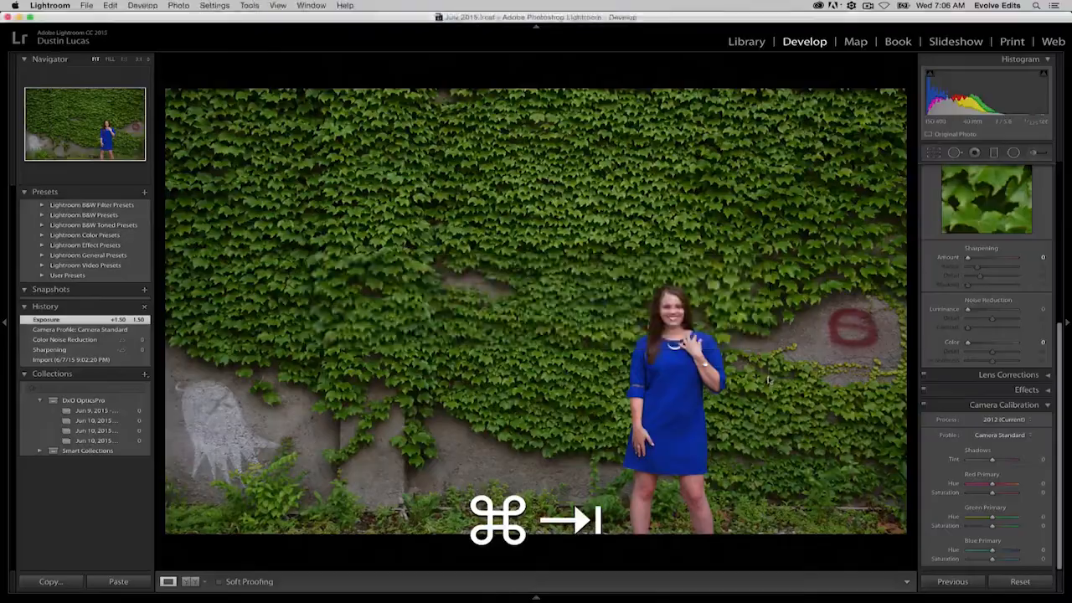
key("super+equal")
key("super+equal")
key("super+minus")
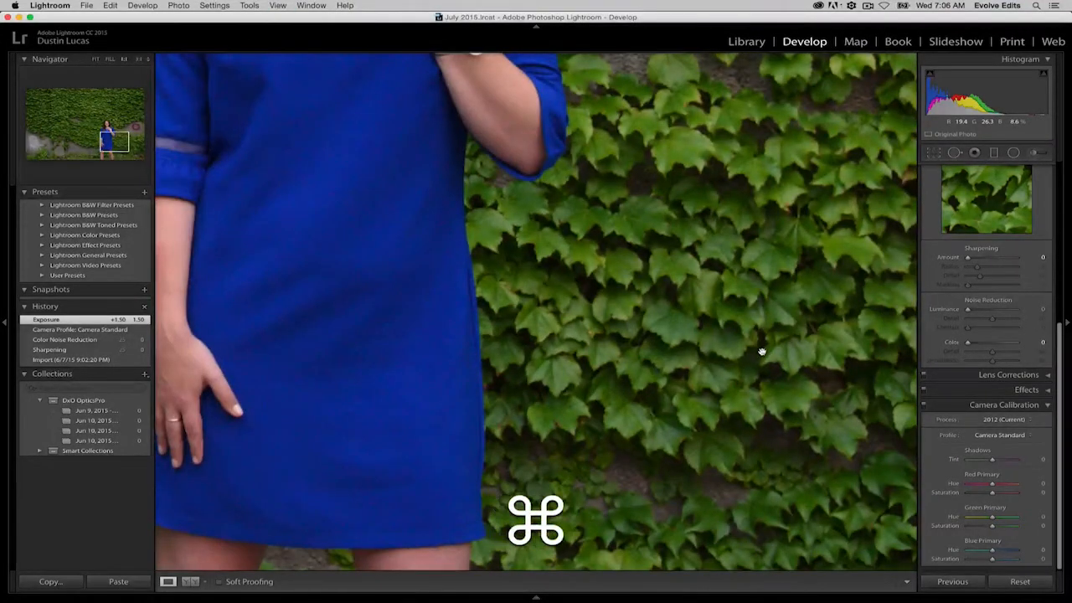
left_click_drag(311, 200, 571, 448)
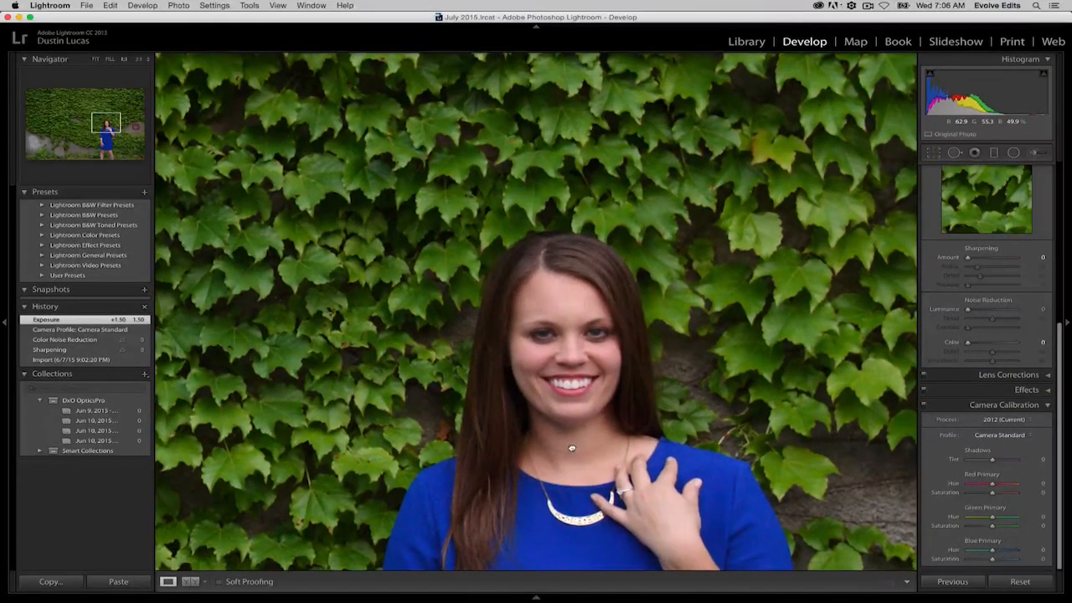
Switch to Capture One and set the portrait's magnification to 100% to match Lightroom's 1:1 view.
key("super+Tab")
key("super+Tab")
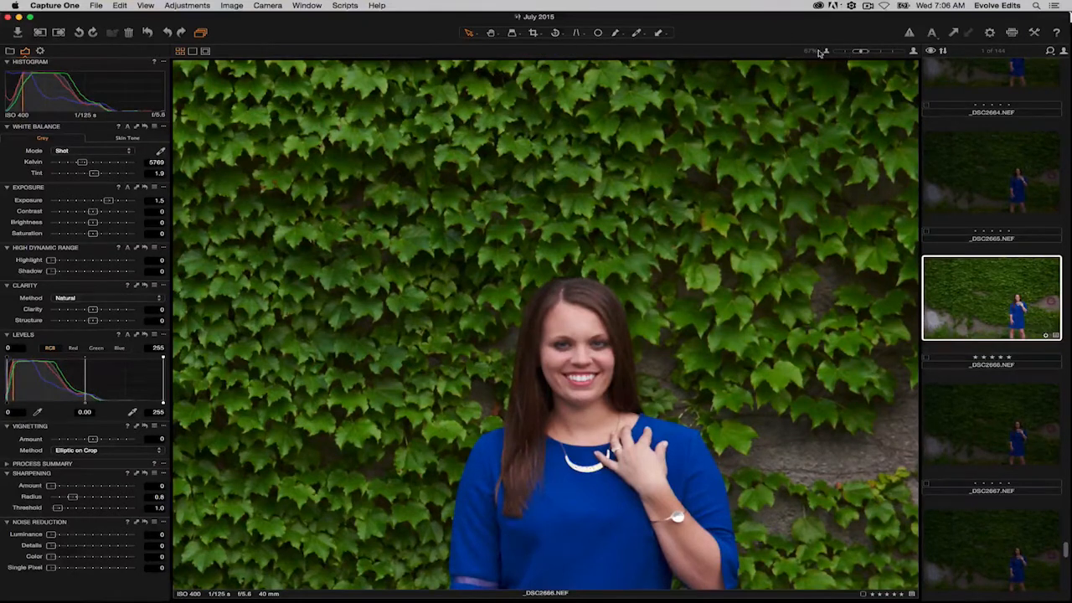
left_click_drag(862, 53, 868, 53)
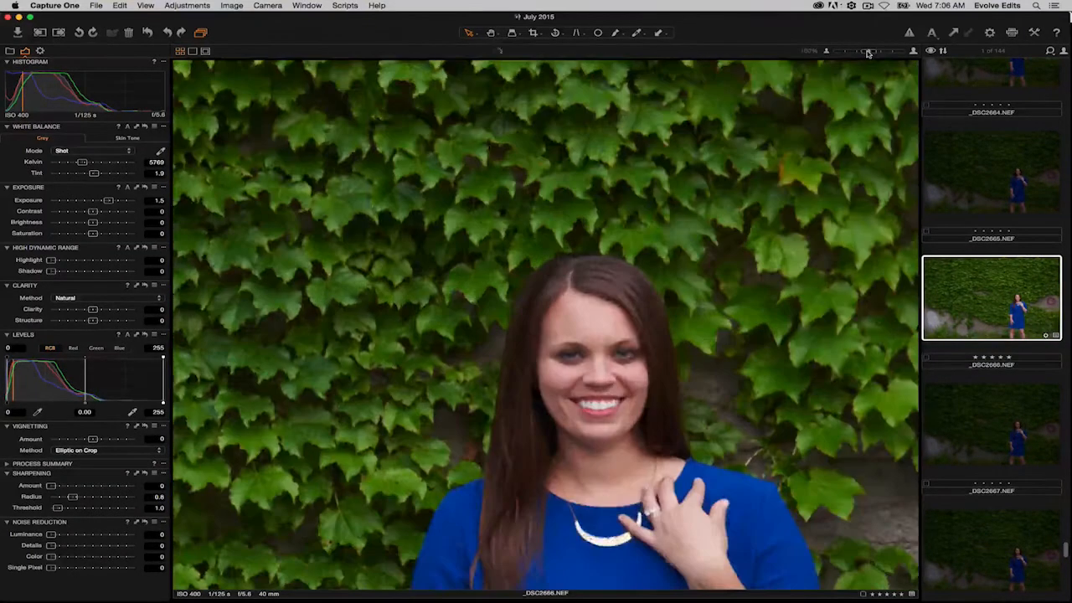
Switch to DxO OpticsPro and set the portrait's magnification to 100%.
key("super+Tab")
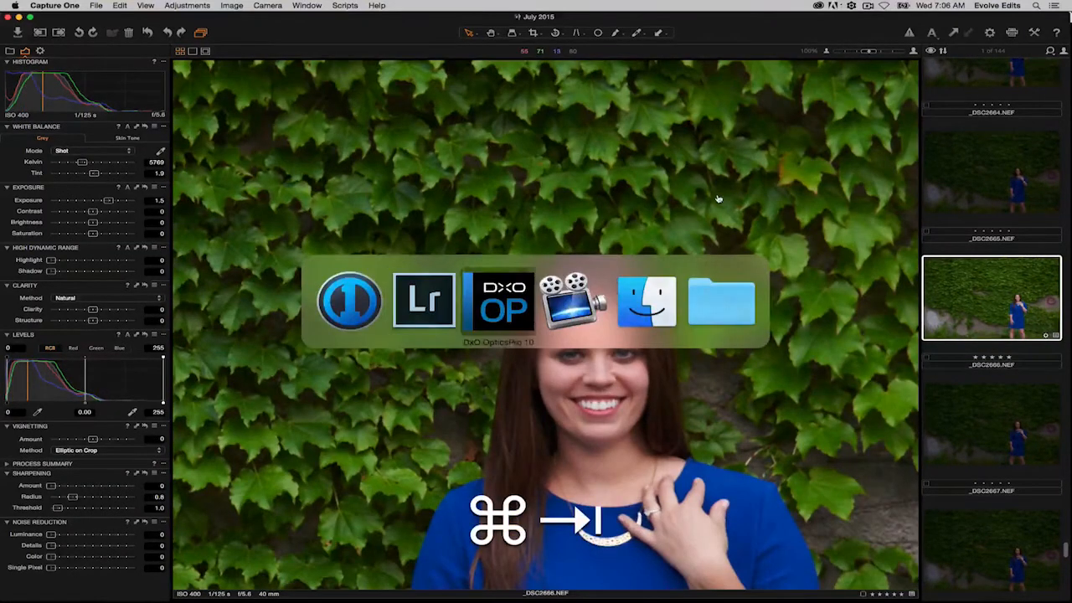
key("super+Tab")
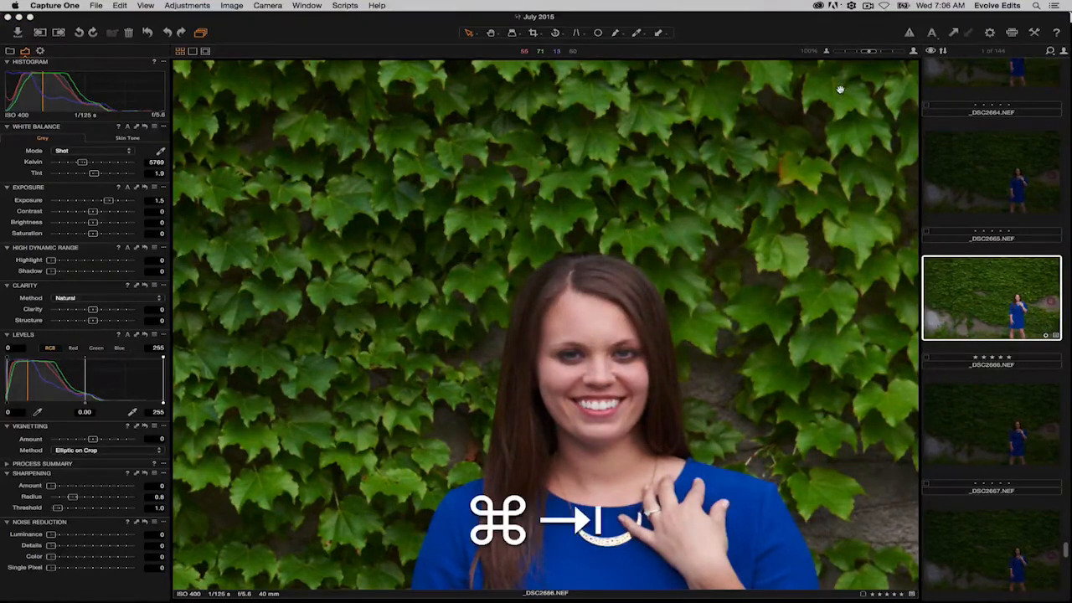
key("super+Tab")
left_click(343, 300, "super")
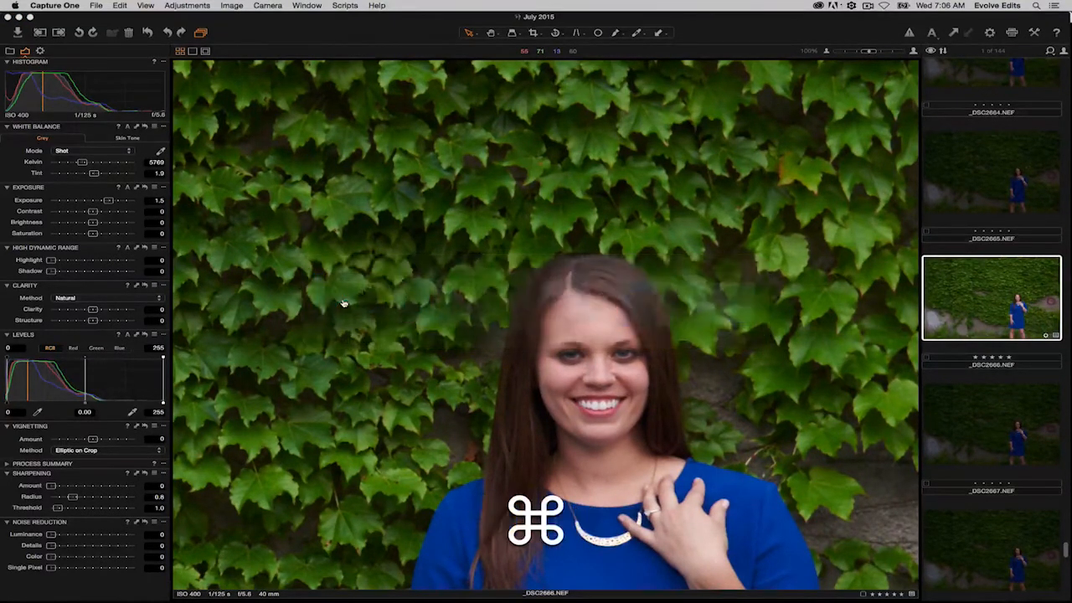
mouse_move(429, 599)
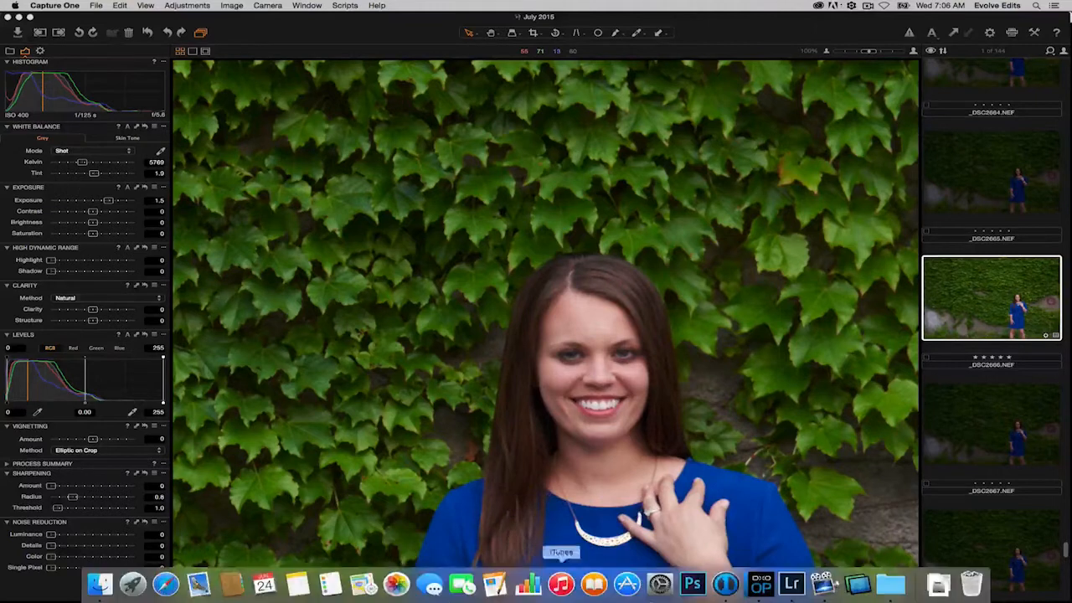
left_click(763, 584)
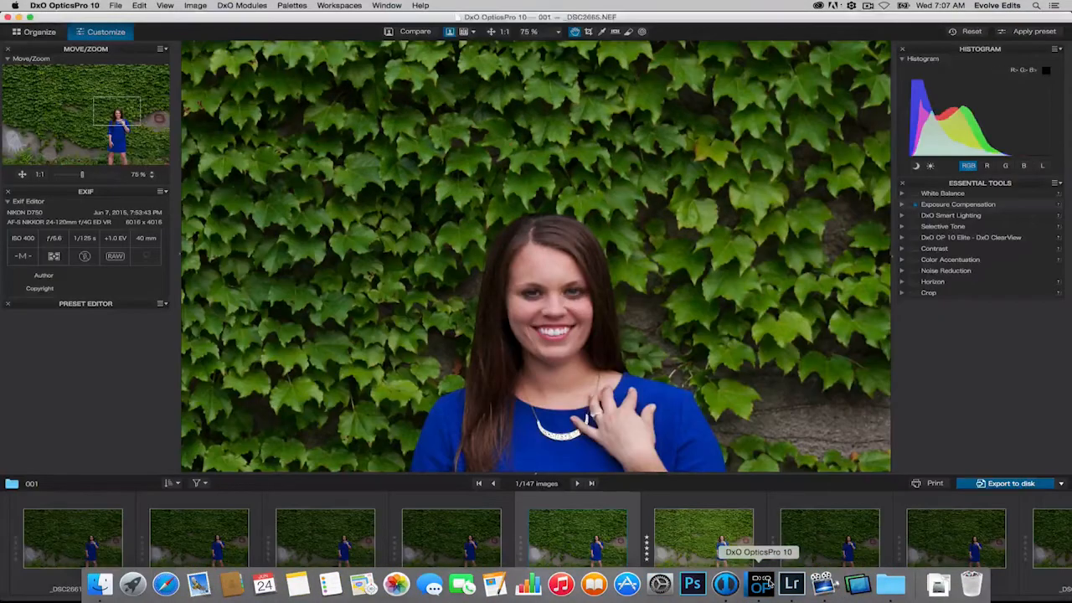
left_click(559, 32)
left_click(549, 63)
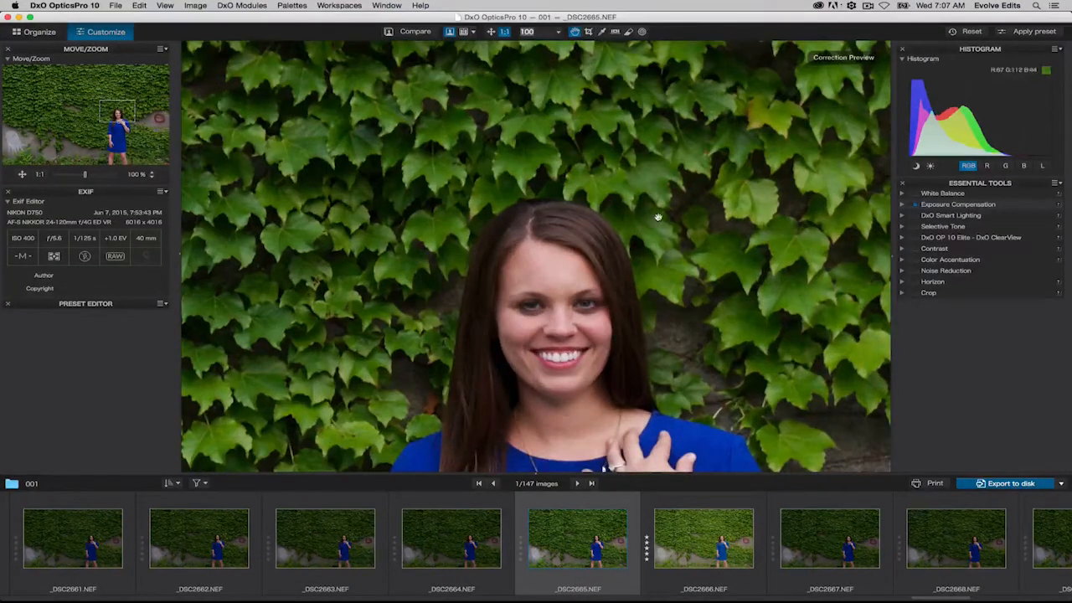
Switch to Capture One and reframe the 100% view around the face, hand and surrounding ivy for comparison.
key("super+Tab")
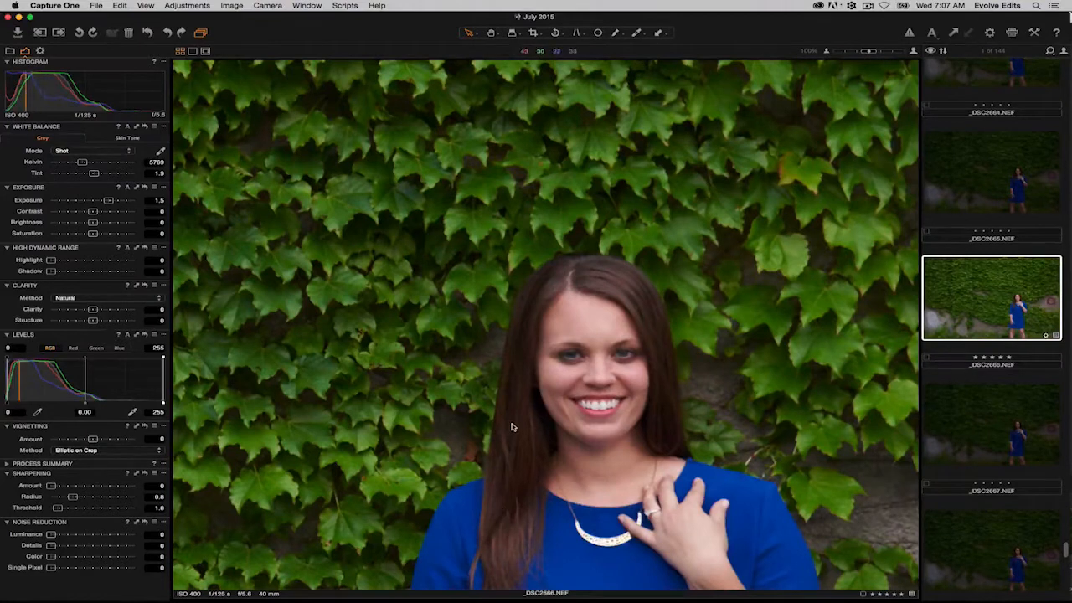
left_click_drag(513, 423, 507, 363)
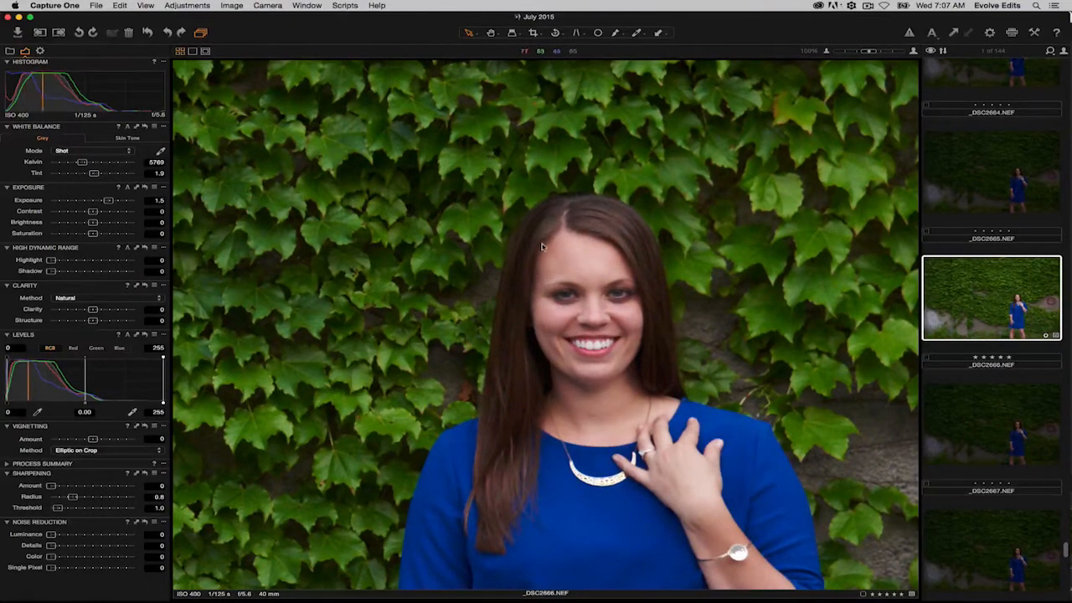
left_click_drag(542, 244, 518, 319)
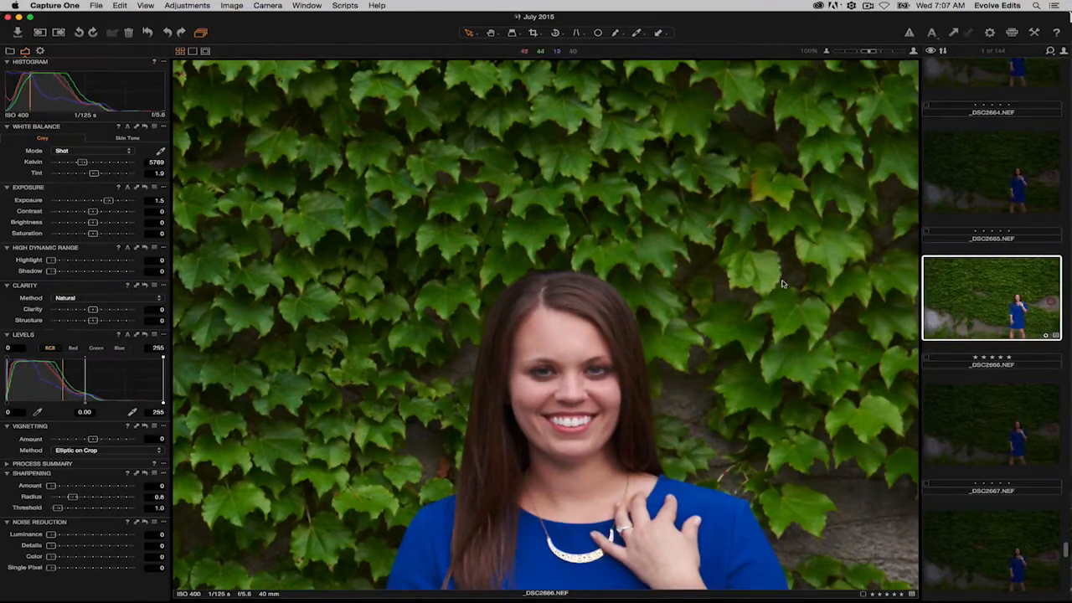
Compare skin tones, facial detail and ivy colours at 100% across DxO OpticsPro, Capture One and Lightroom.
key("super+Tab")
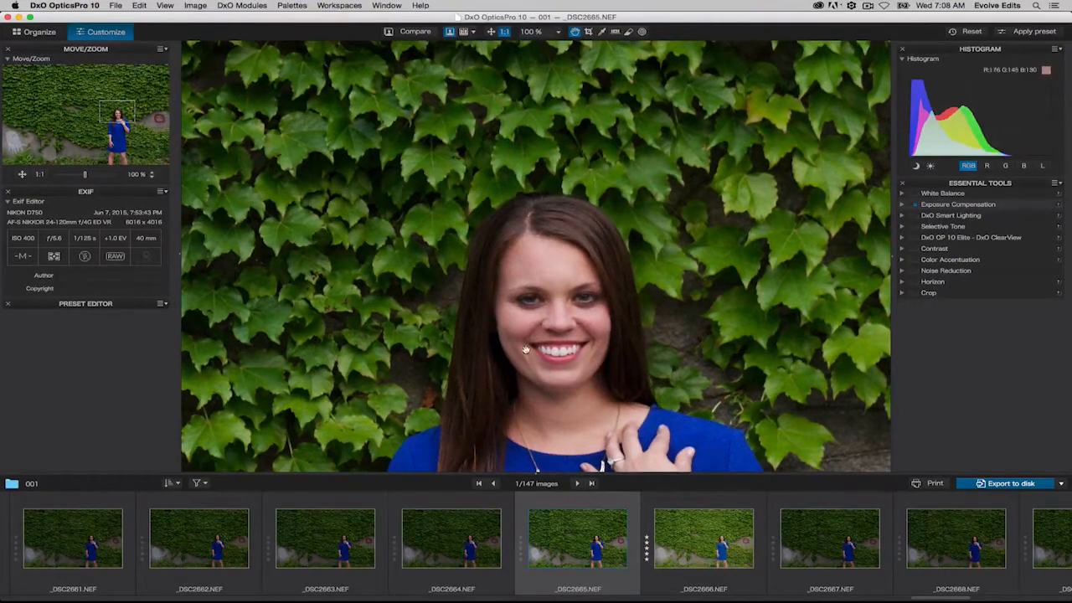
key("super+Tab")
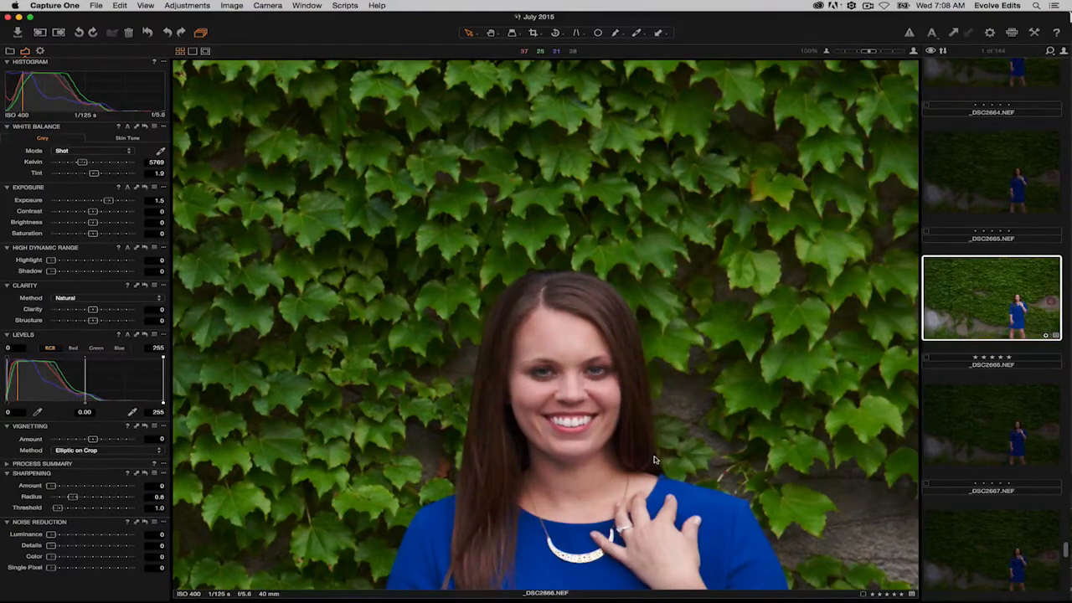
key("super+Tab")
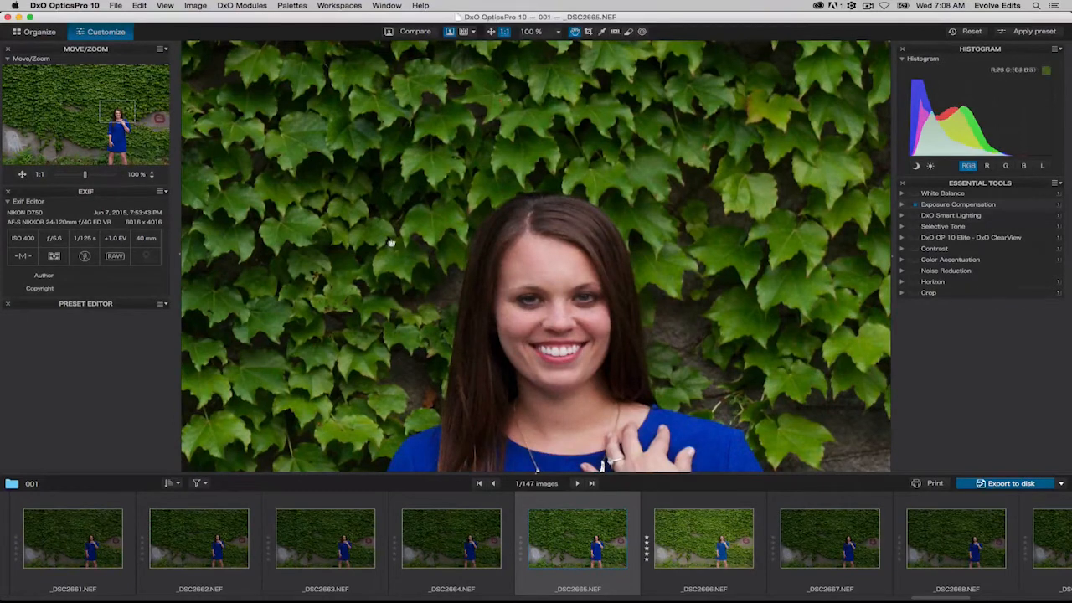
key("super+Tab")
key("super+Tab")
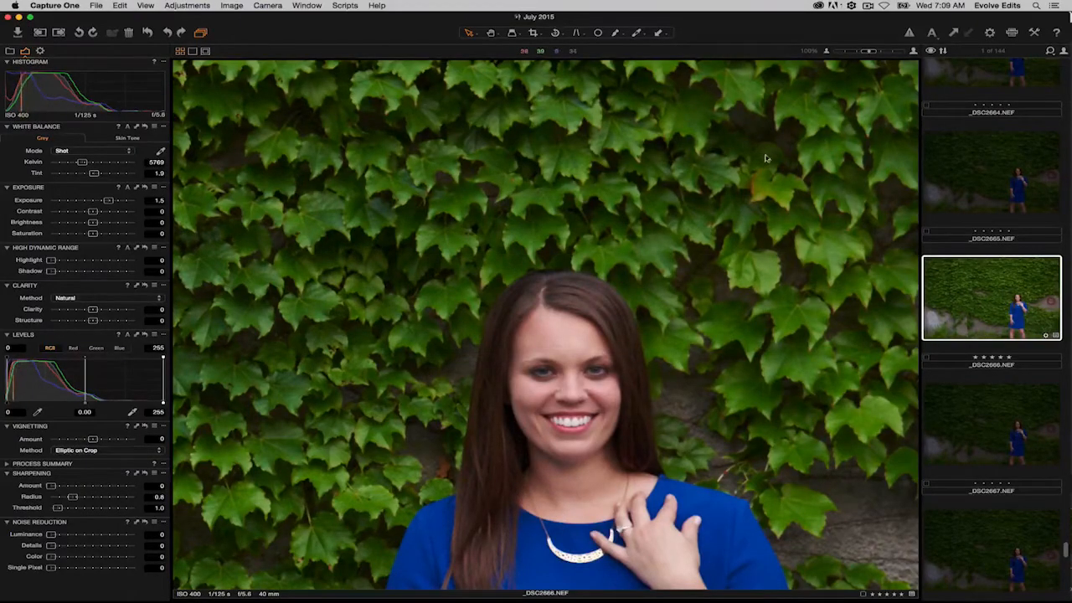
key("super+Tab")
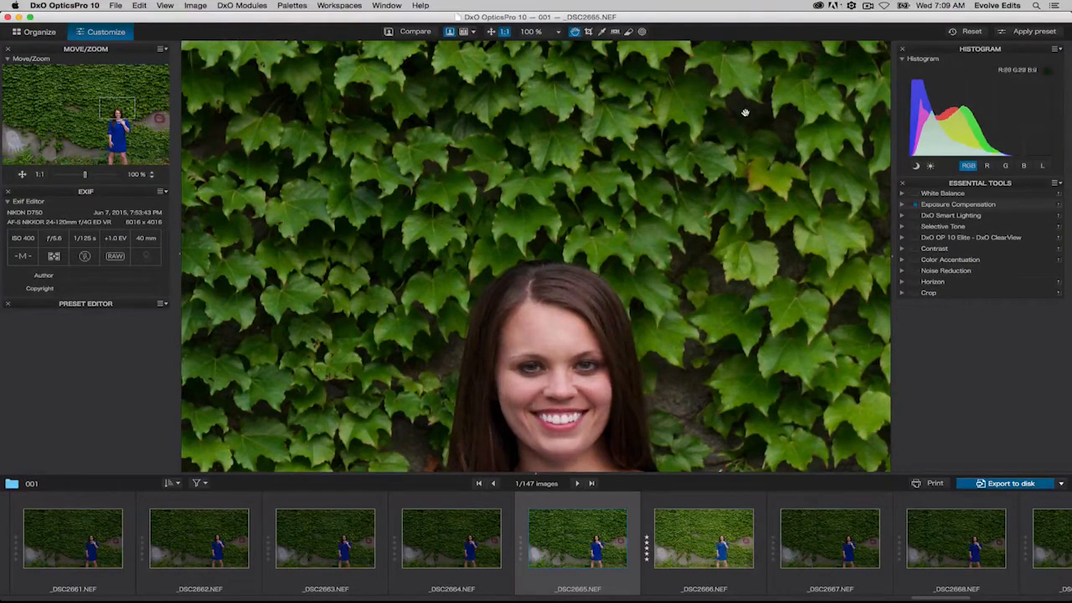
key("super+Tab")
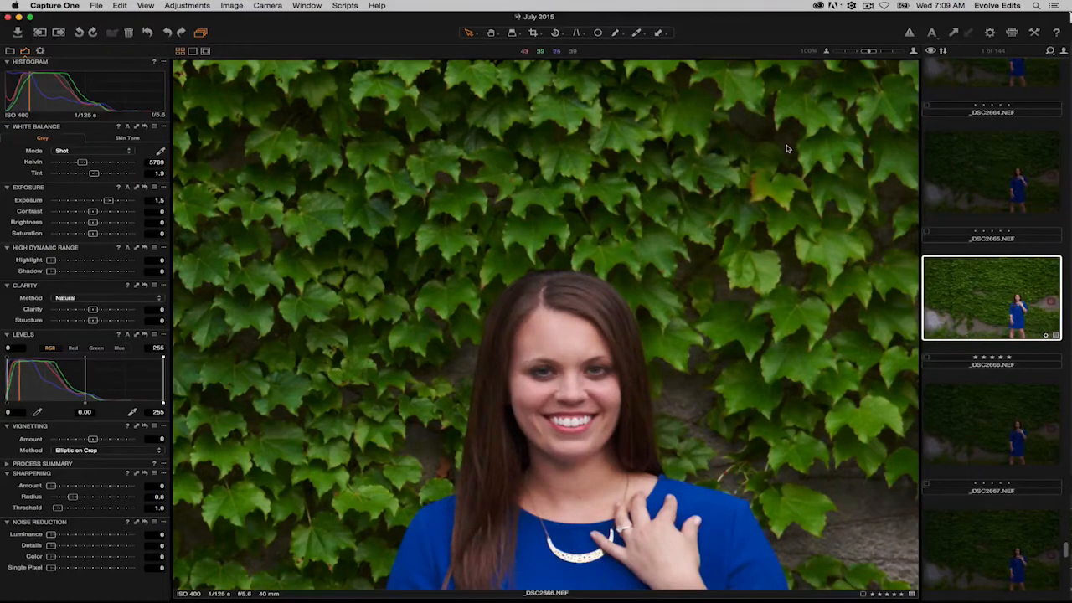
key("super+Tab")
key("super+Tab")
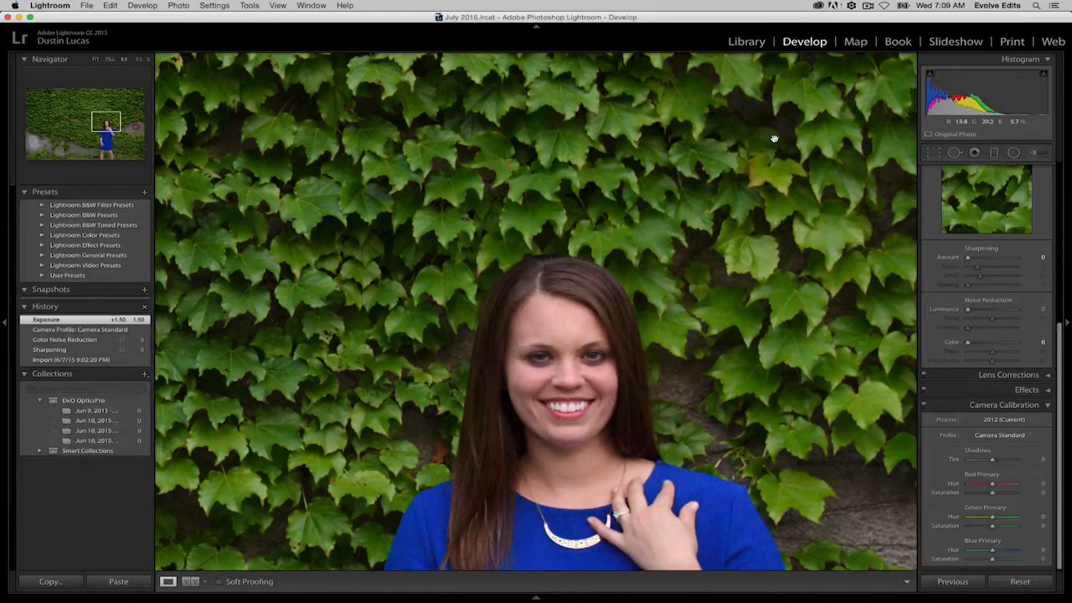
key("super+Tab")
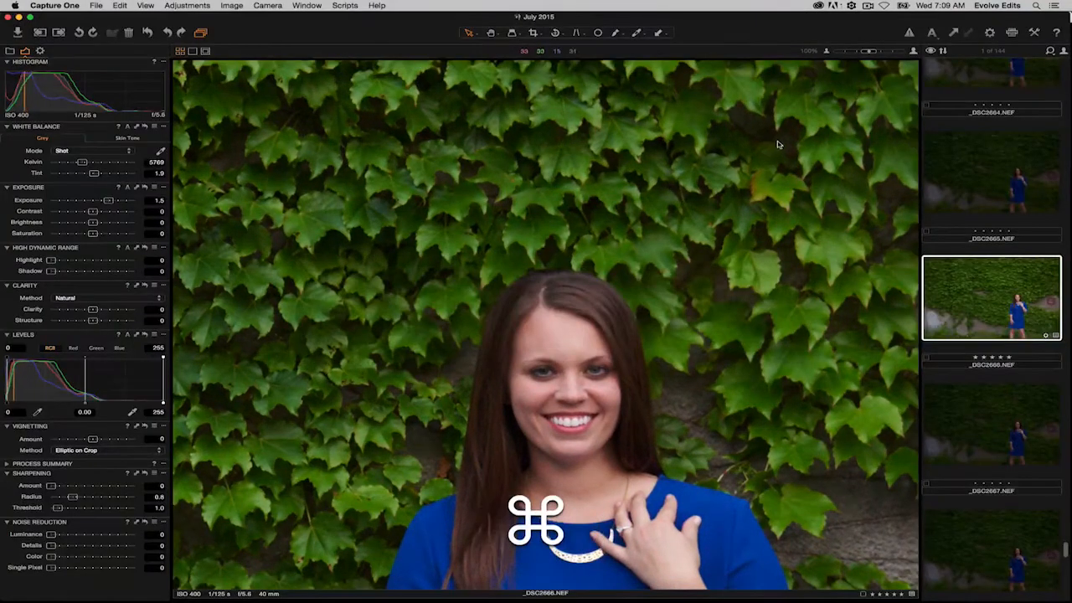
Compare the leaf colours, hair and skin tones at 100% between Lightroom and Capture One.
key("super+Tab")
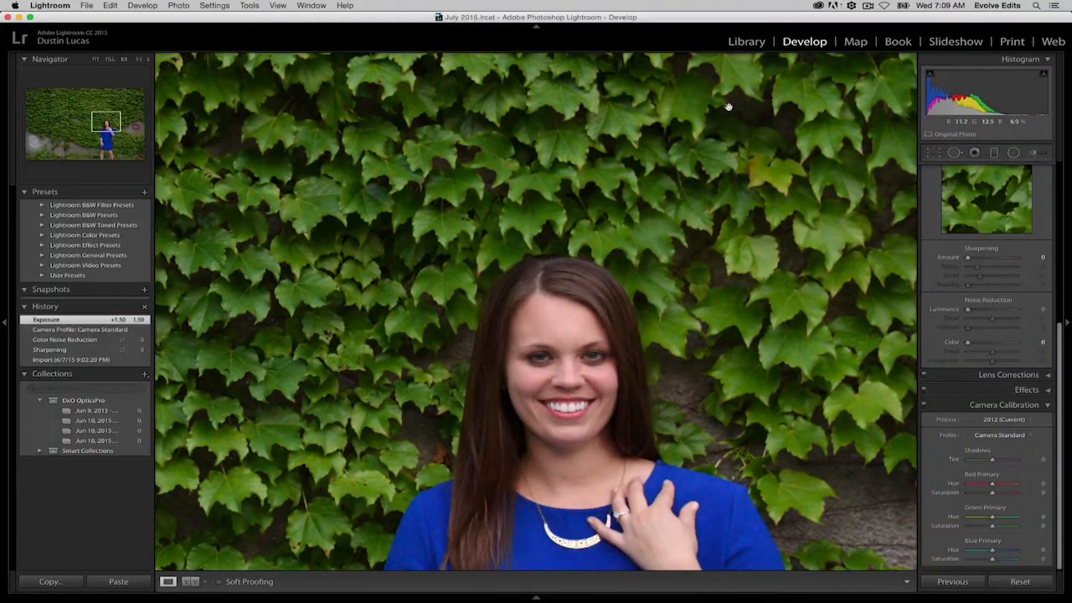
key("super+Tab")
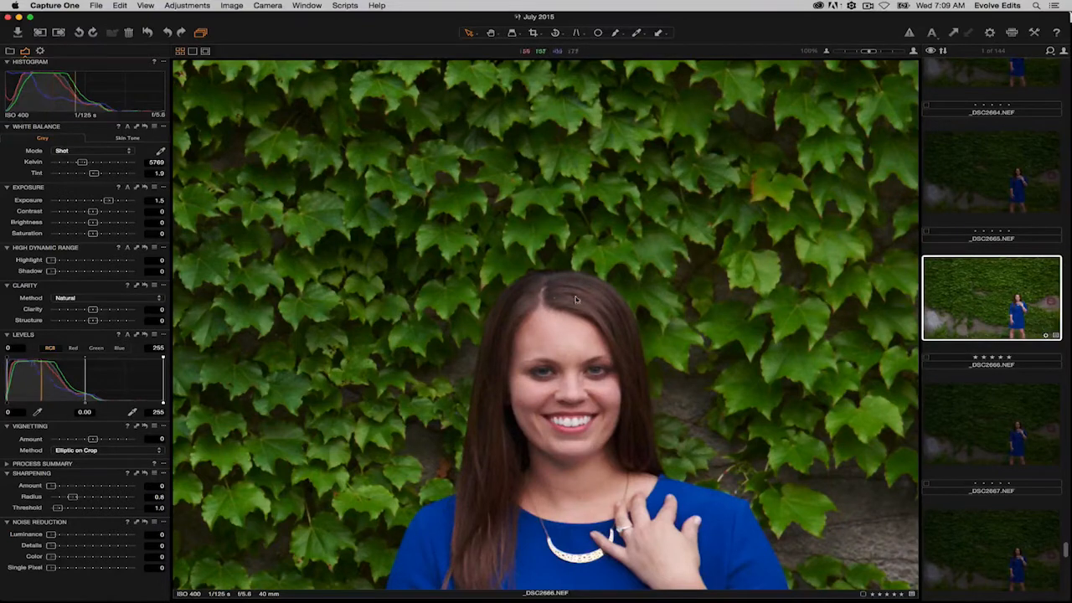
key("super+Tab")
key("super+Tab")
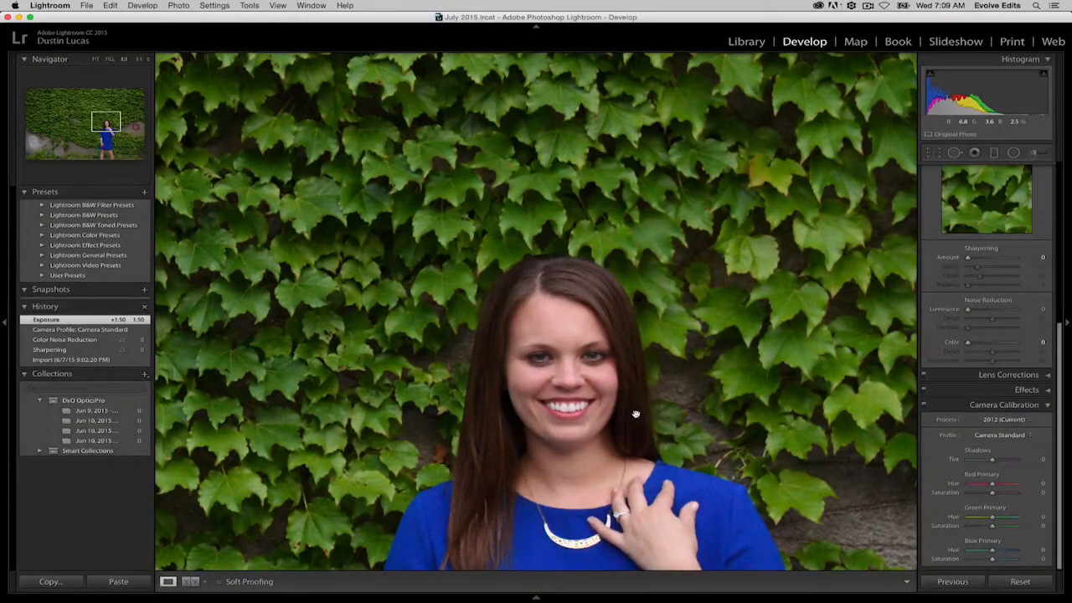
key("super+Tab")
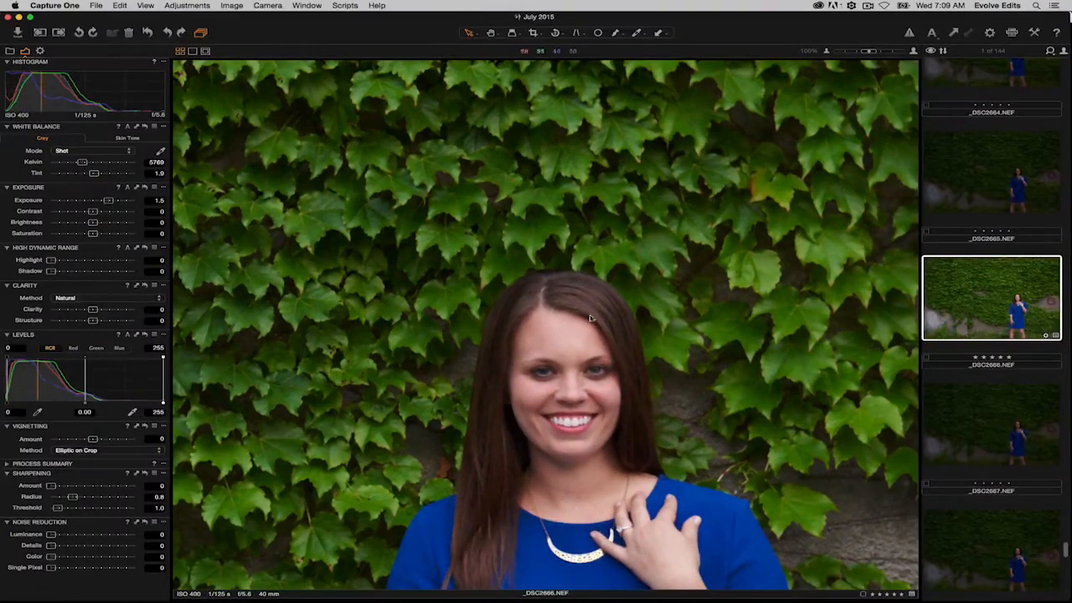
key("super+Tab")
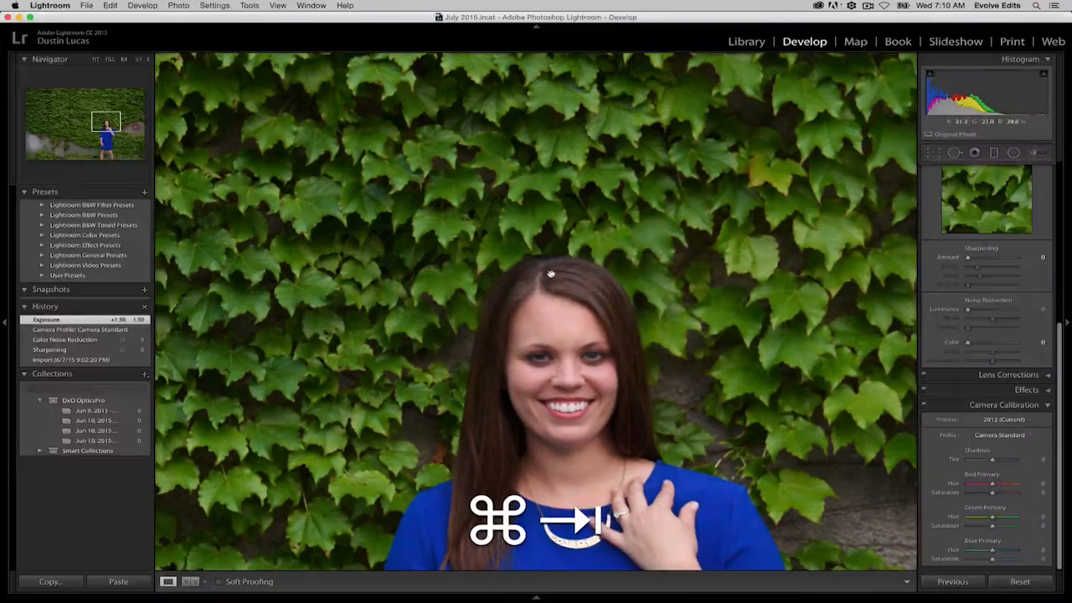
key("super+Tab")
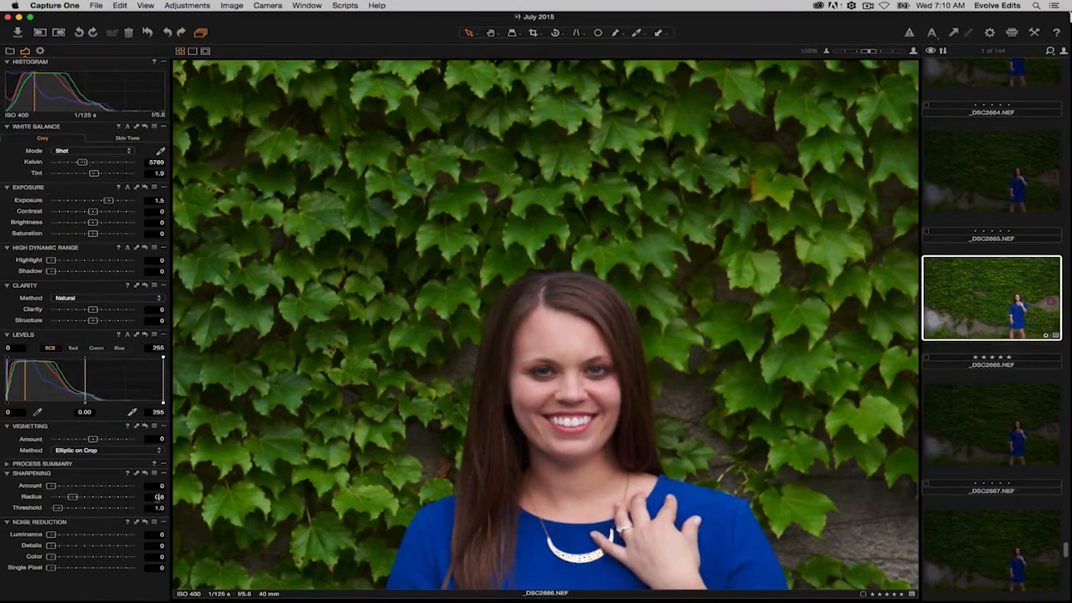
Try to set Capture One's sharpening radius to 0 and undo the typed entry.
type("0")
key("Tab")
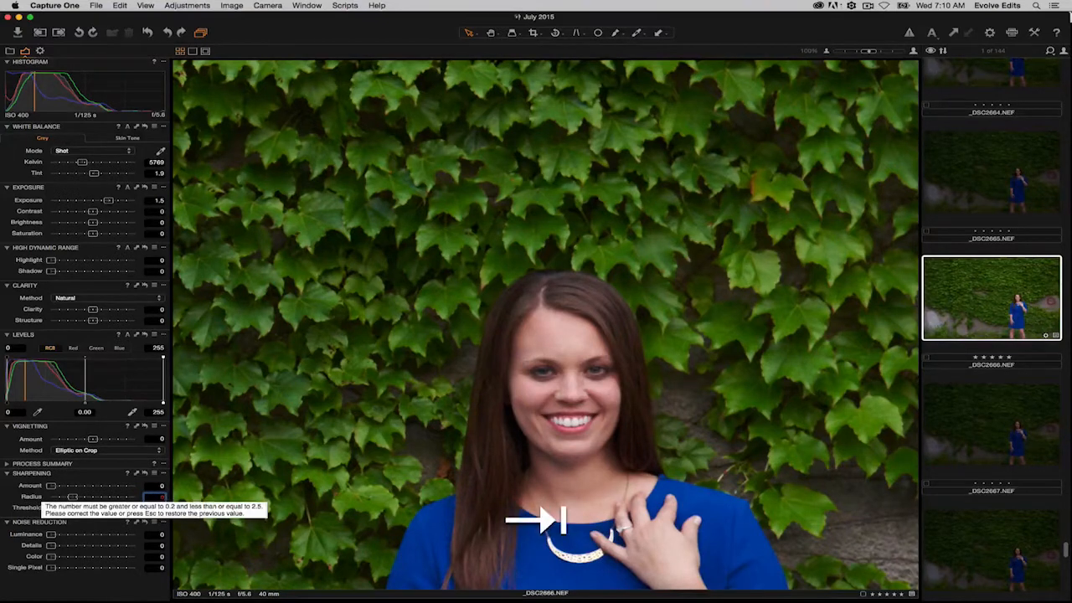
key("Tab")
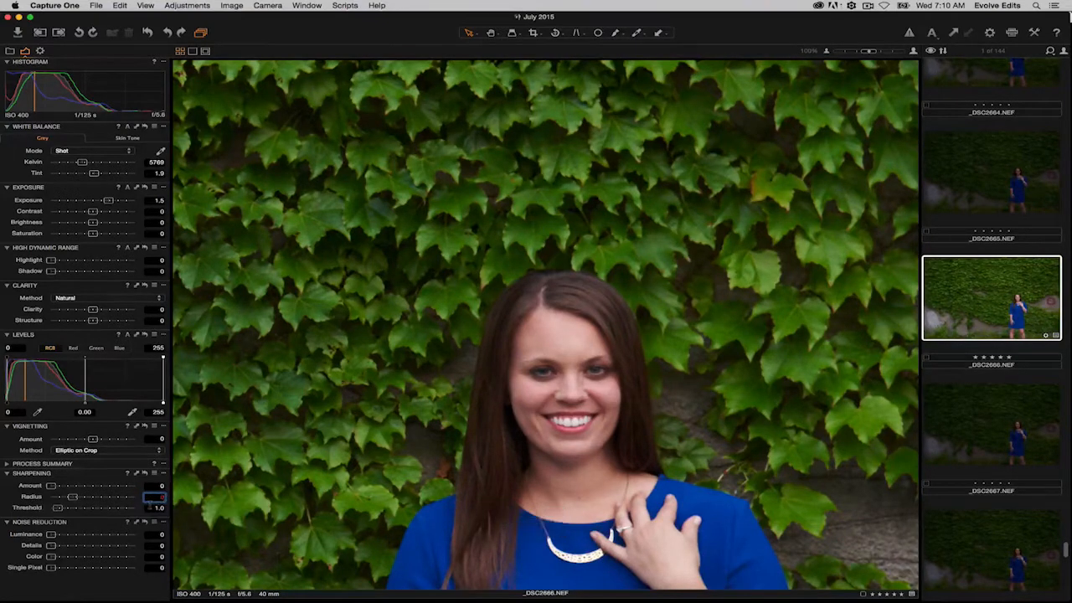
left_click(160, 508)
key("Tab")
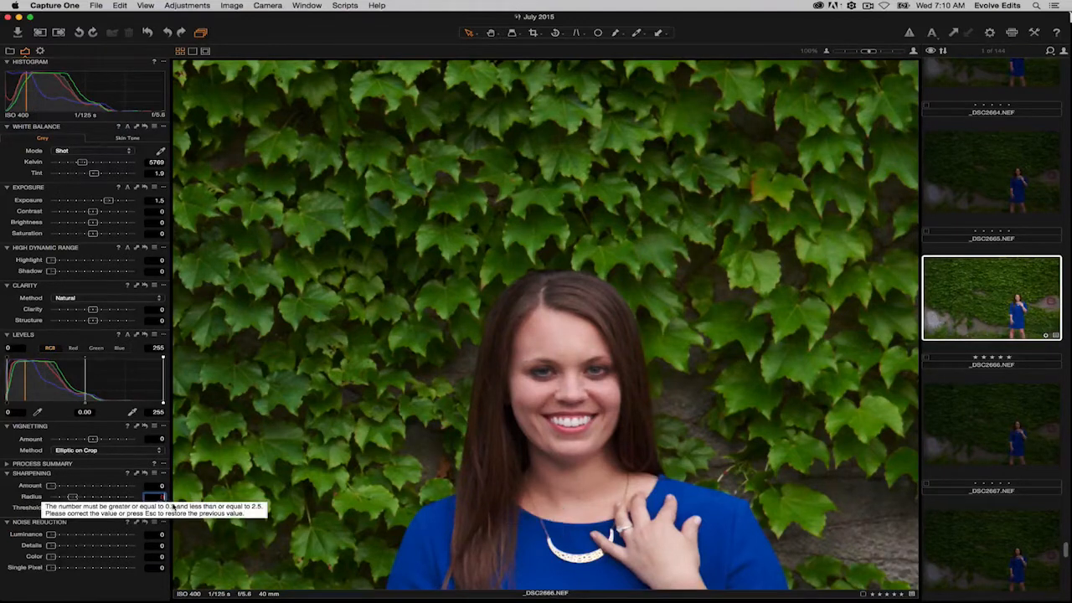
type("2")
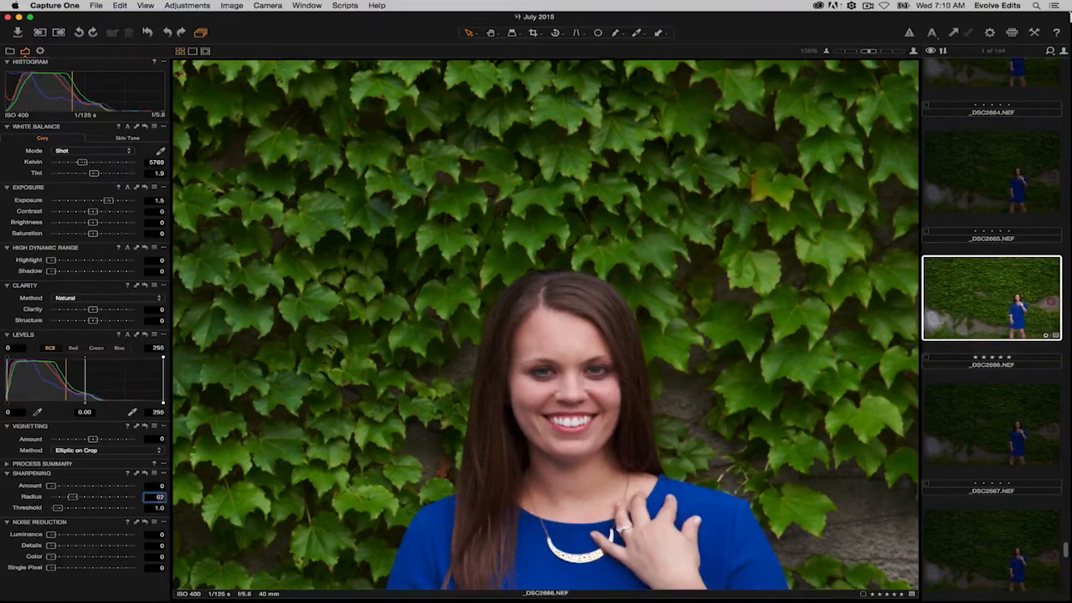
key("super+z")
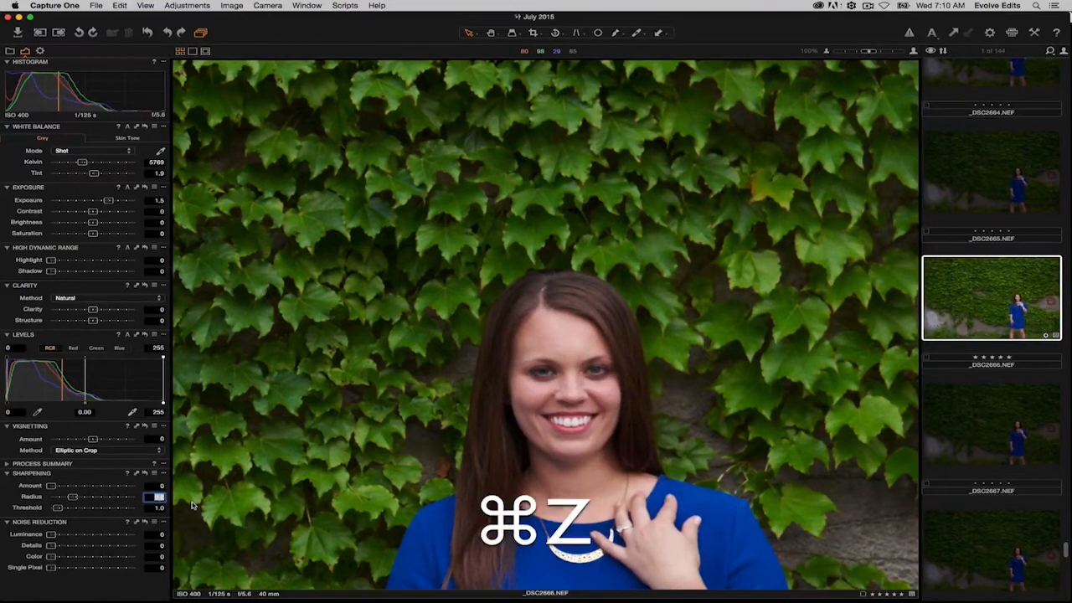
key("super+shift+z")
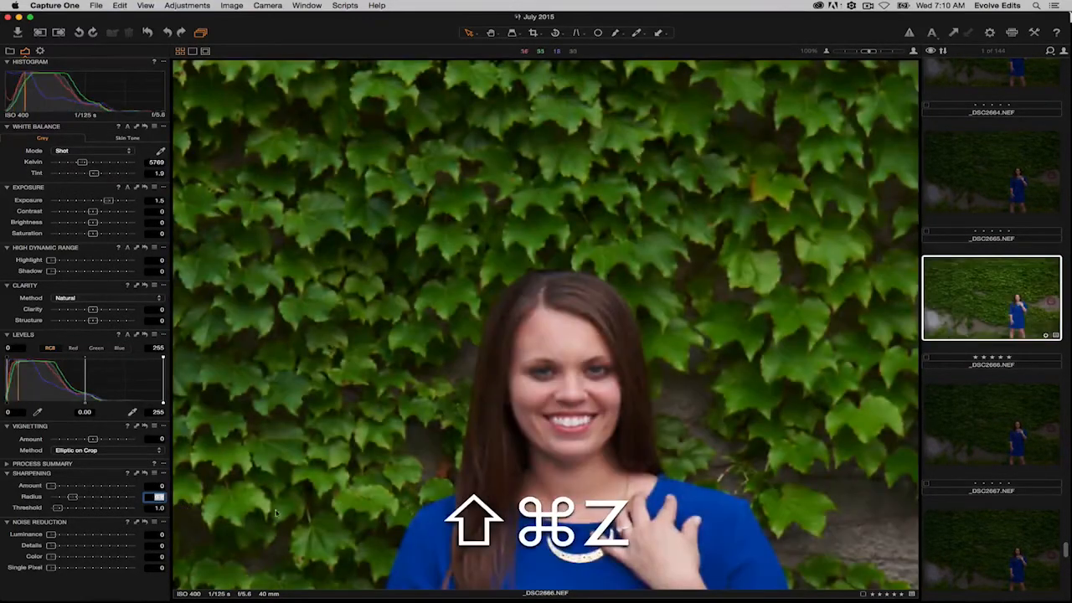
Switch to Lightroom, review its Detail and Basic settings, and compare the unsharpened portrait with Capture One's rendering.
key("super+Tab")
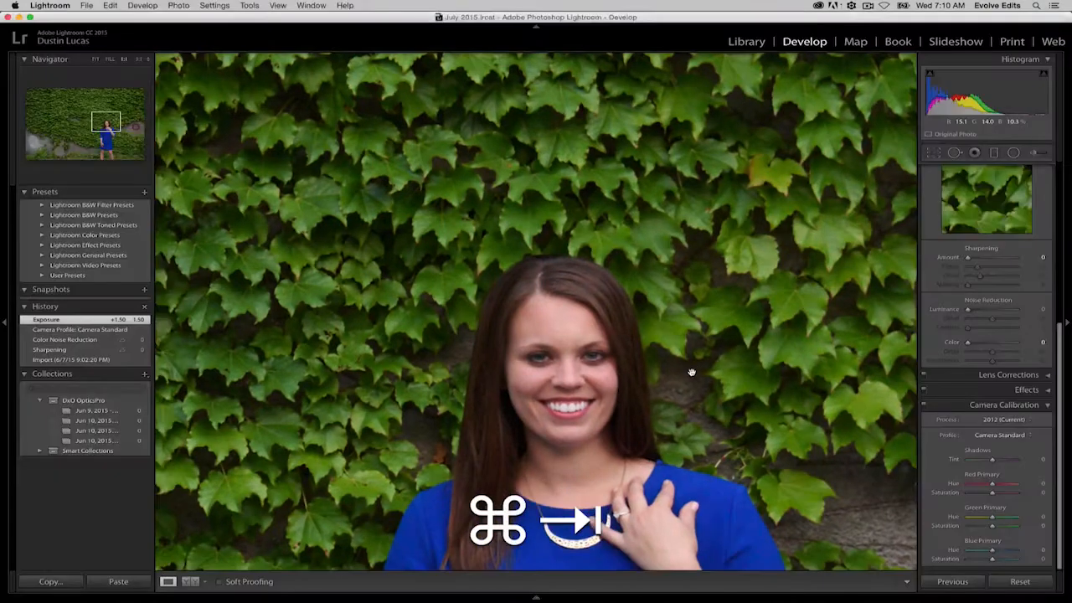
scroll(998, 425, "up", 5)
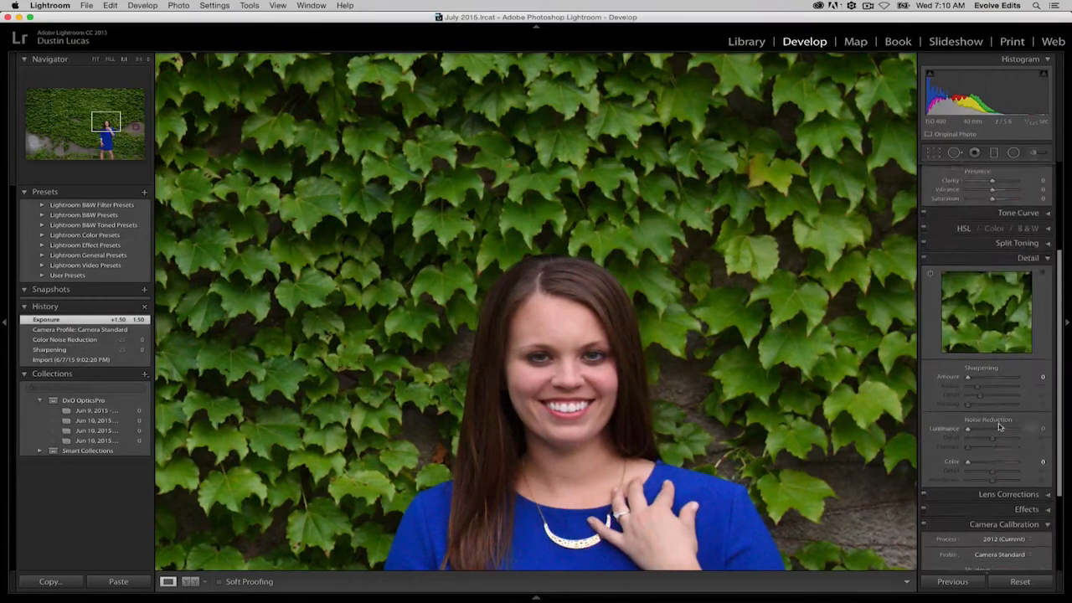
scroll(998, 424, "up", 3)
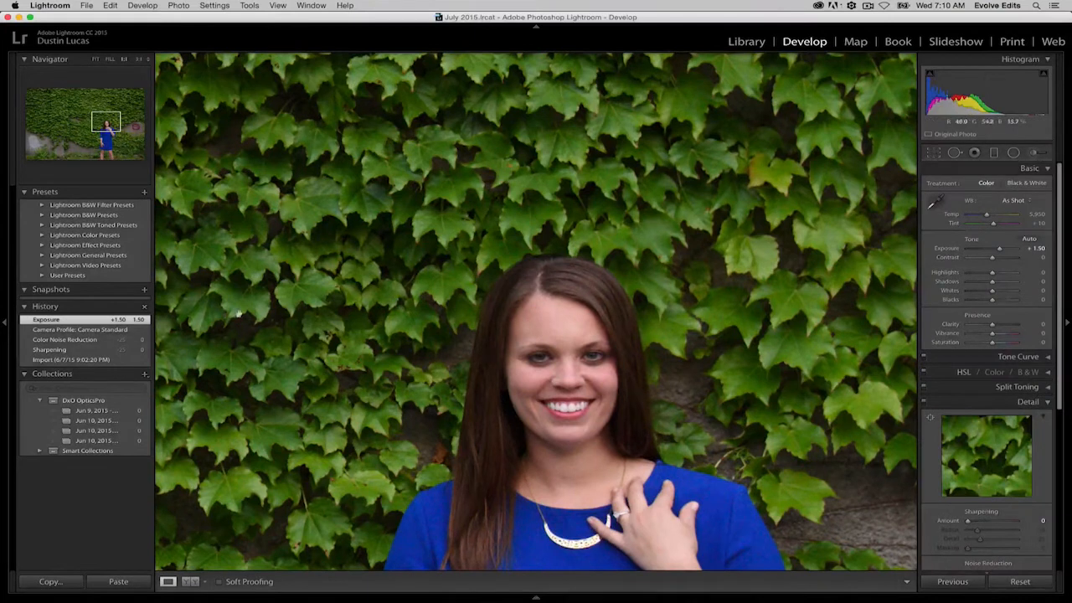
key("super+Tab")
key("super+Tab")
key("super+Tab")
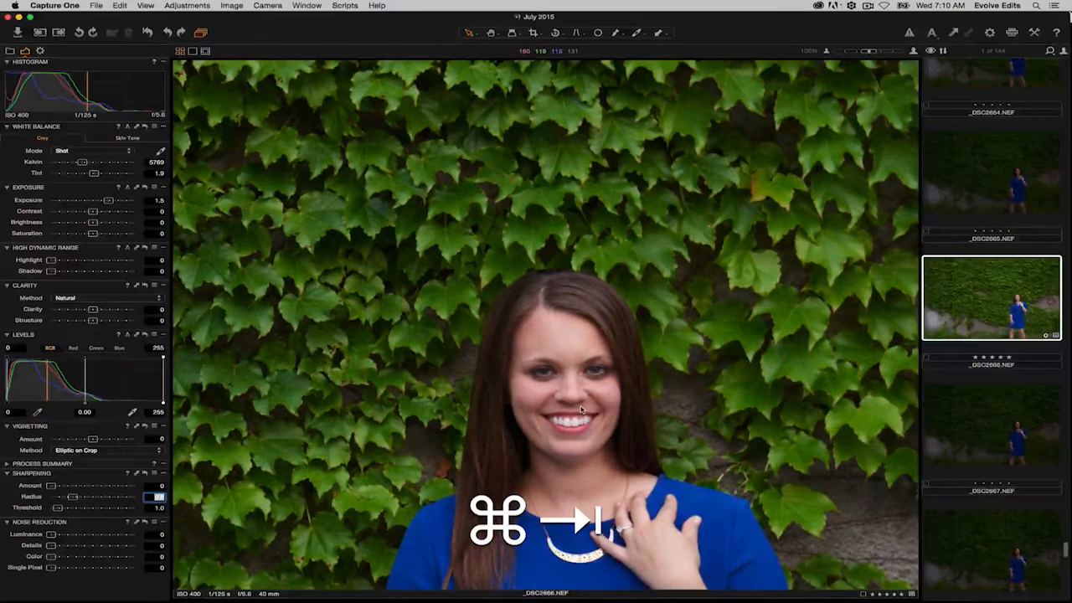
key("super+Tab")
key("super+Tab")
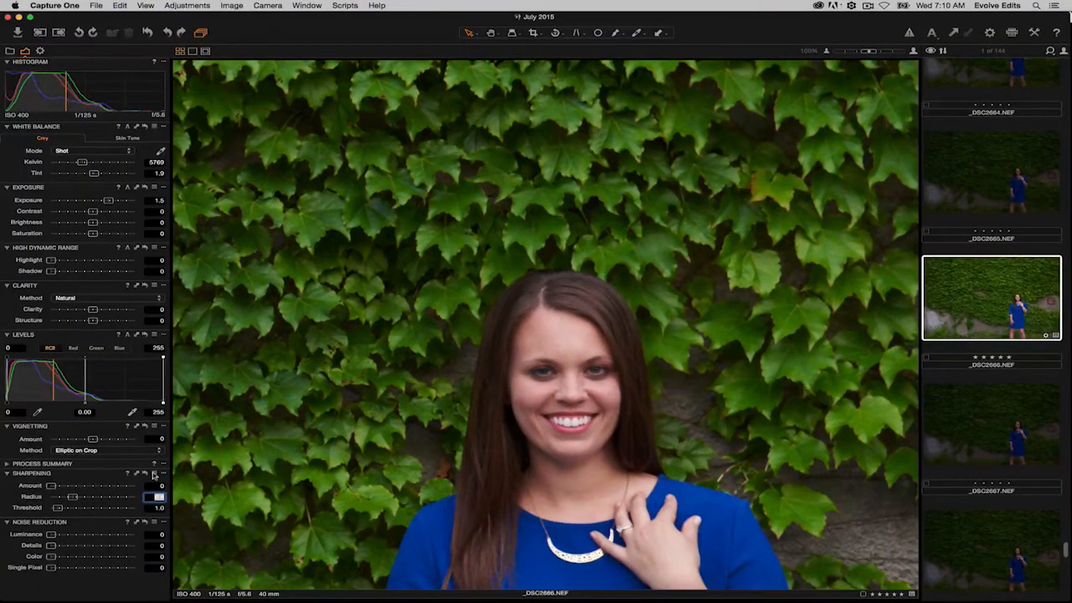
Reset Capture One's sharpening to its default amount of 180 and check the portrait against Lightroom.
left_click(145, 474)
key("super+Tab")
key("super+Tab")
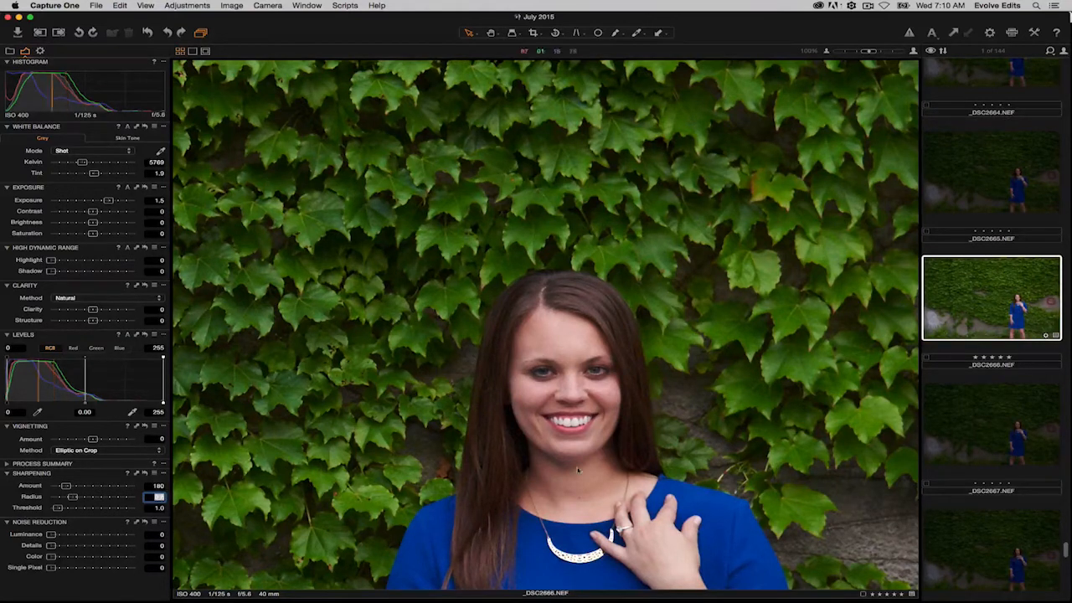
Compare facial detail and ivy sharpness between Capture One with default sharpening and Lightroom, including Lightroom's Detail settings.
key("super+Tab")
key("super+Tab")
key("super+Tab")
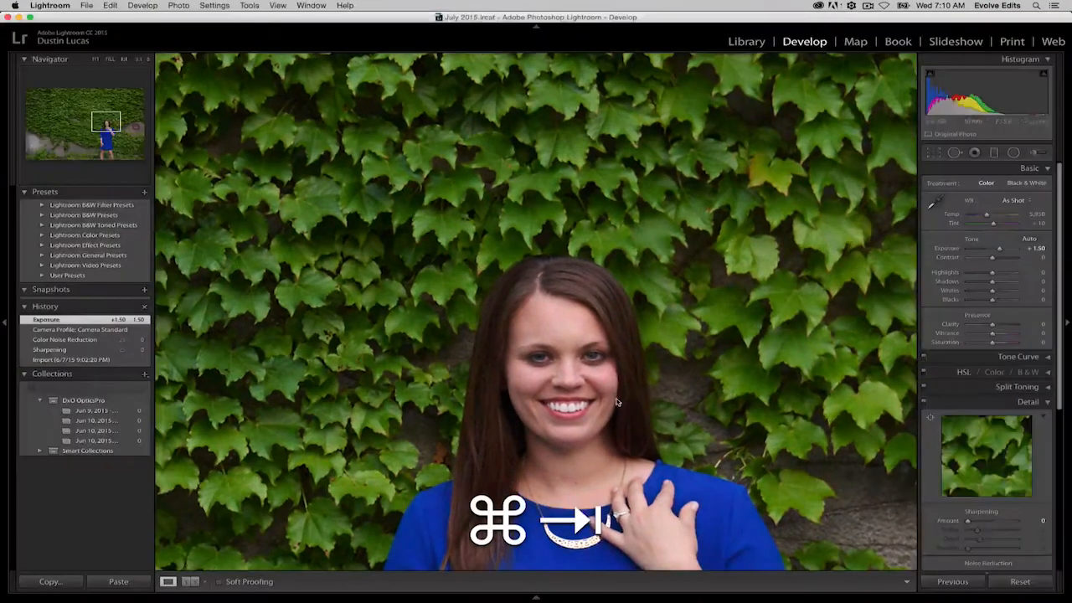
key("super+Tab")
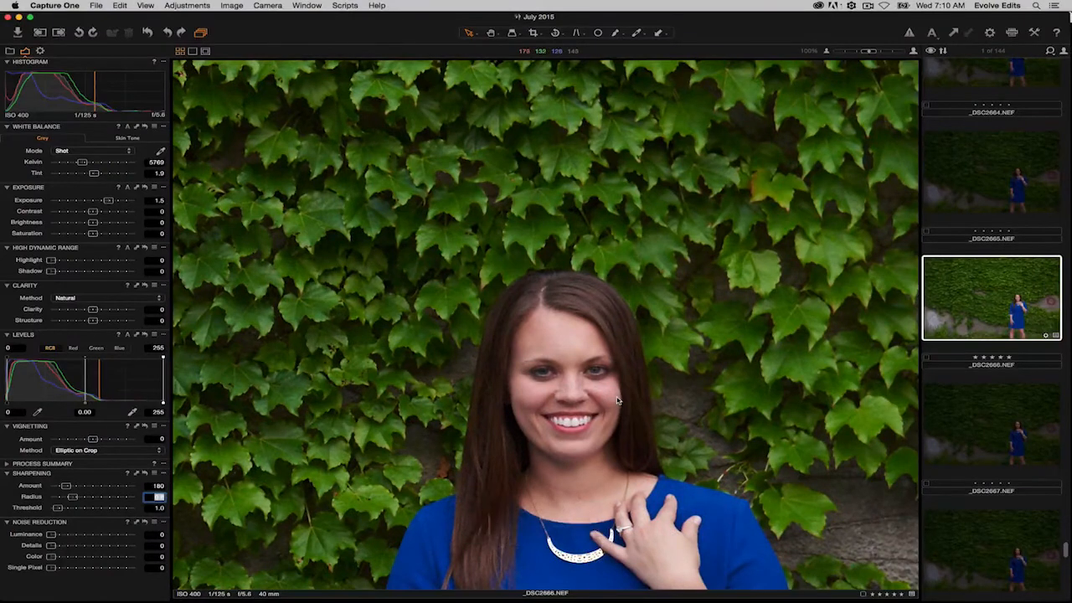
key("super+Tab")
key("super+Tab")
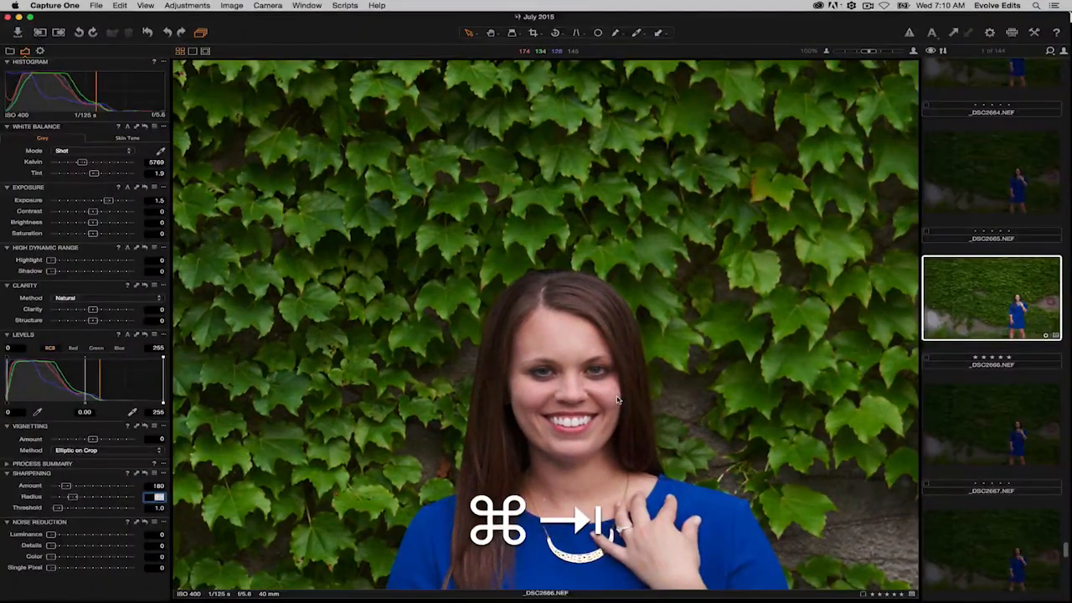
key("super+Tab")
key("super+Tab")
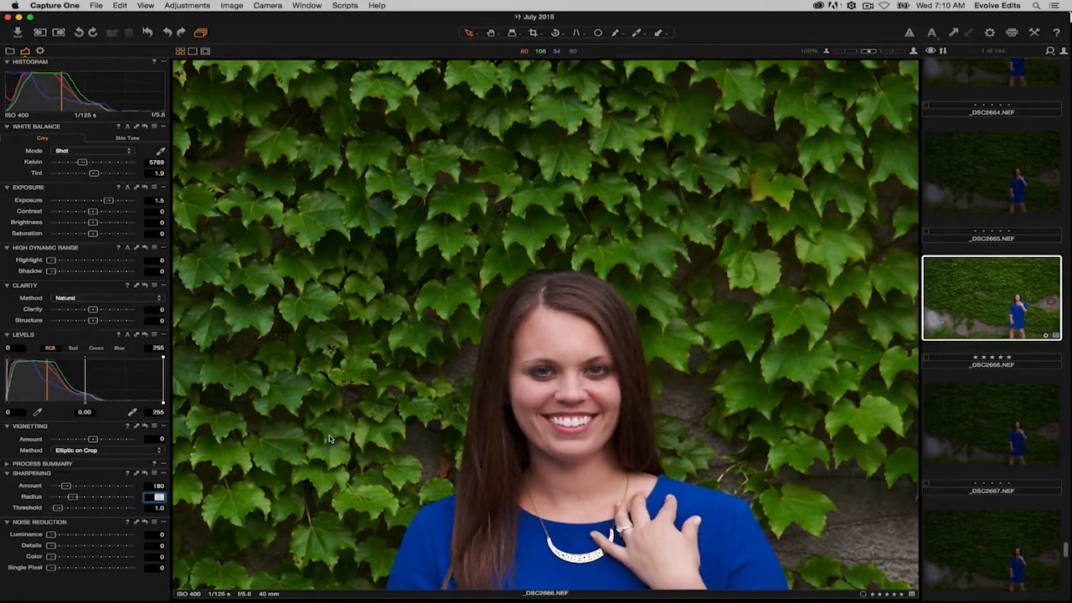
key("super+Tab")
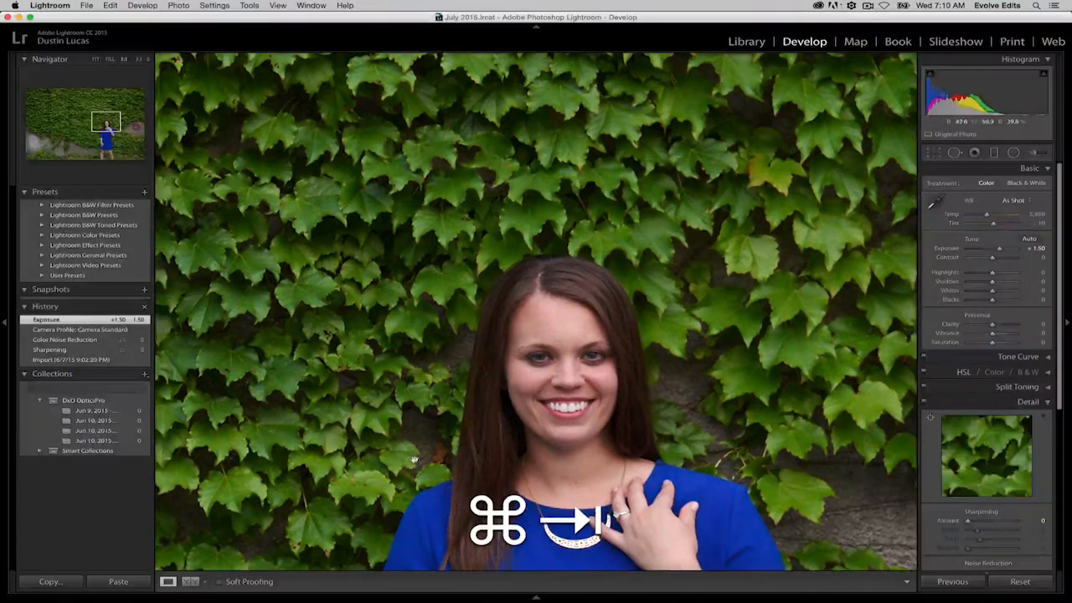
scroll(995, 440, "down", 3)
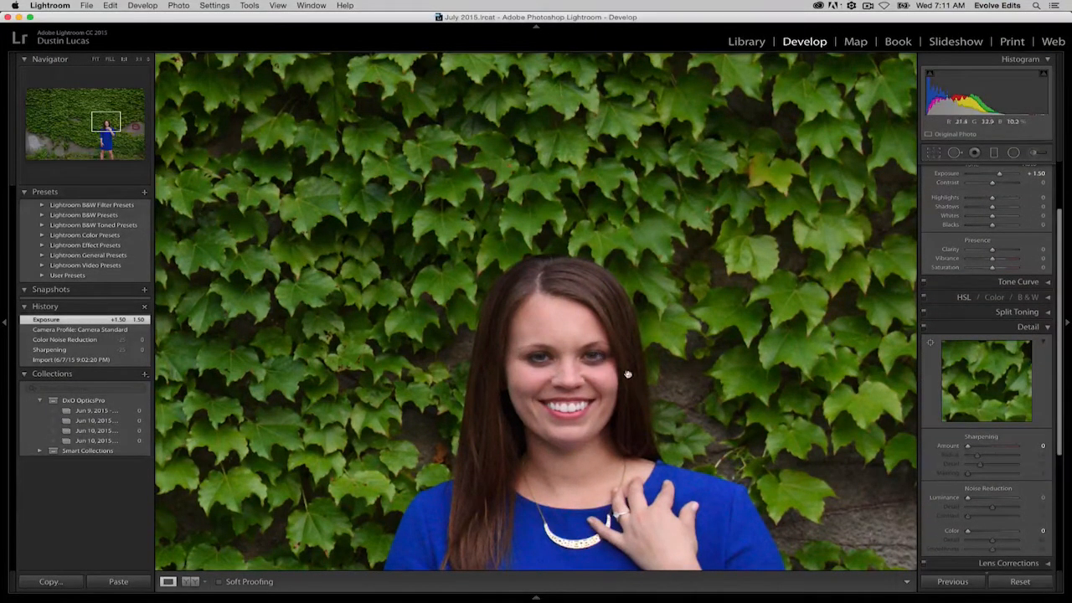
Switch to Capture One, inspect the portrait at wider magnification, and reframe it at 100% around the face and ivy.
key("super+Tab")
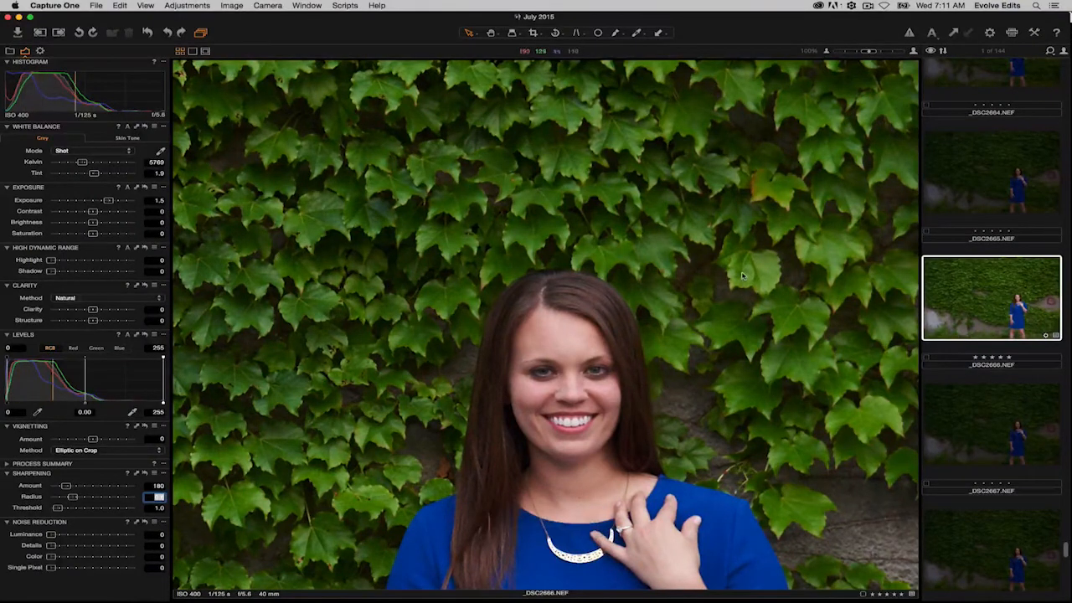
scroll(729, 185, "up", 4)
scroll(728, 189, "down", 5)
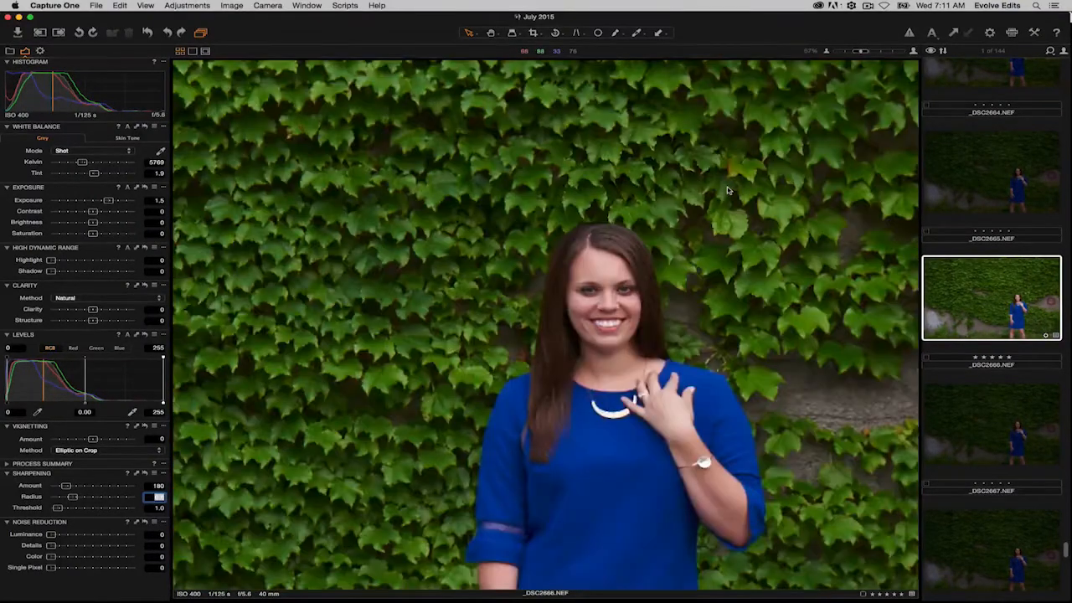
scroll(727, 190, "down", 1)
scroll(754, 201, "up", 2)
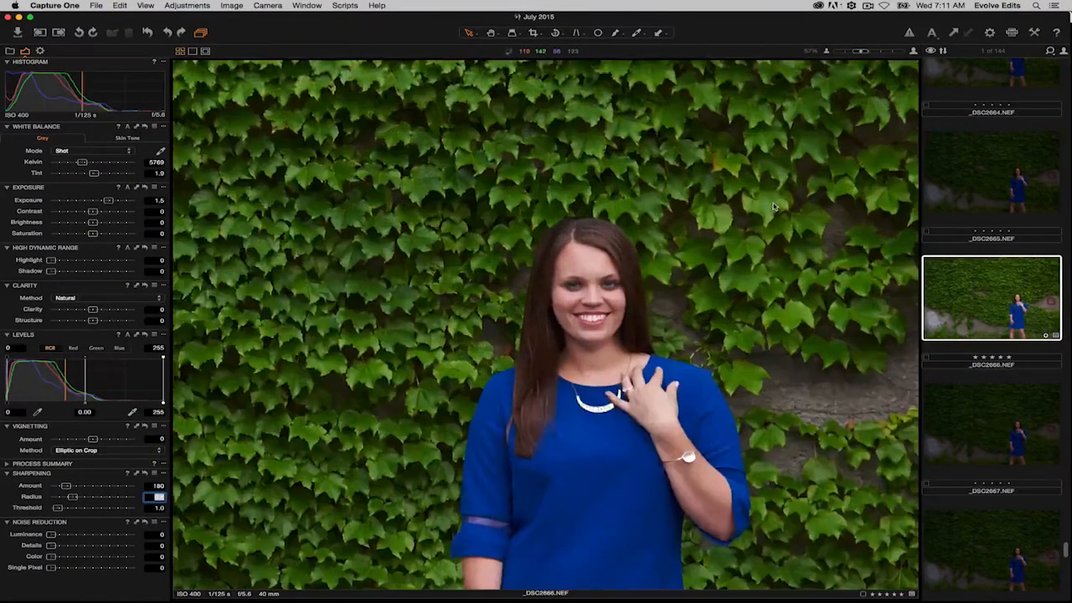
scroll(837, 211, "up", 2)
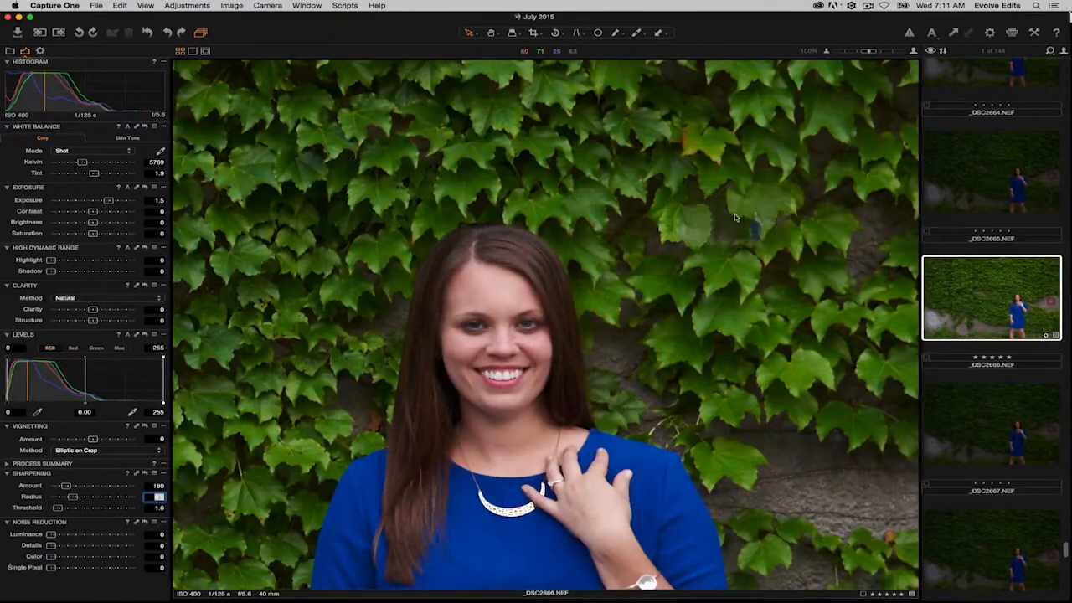
left_click_drag(715, 202, 713, 274)
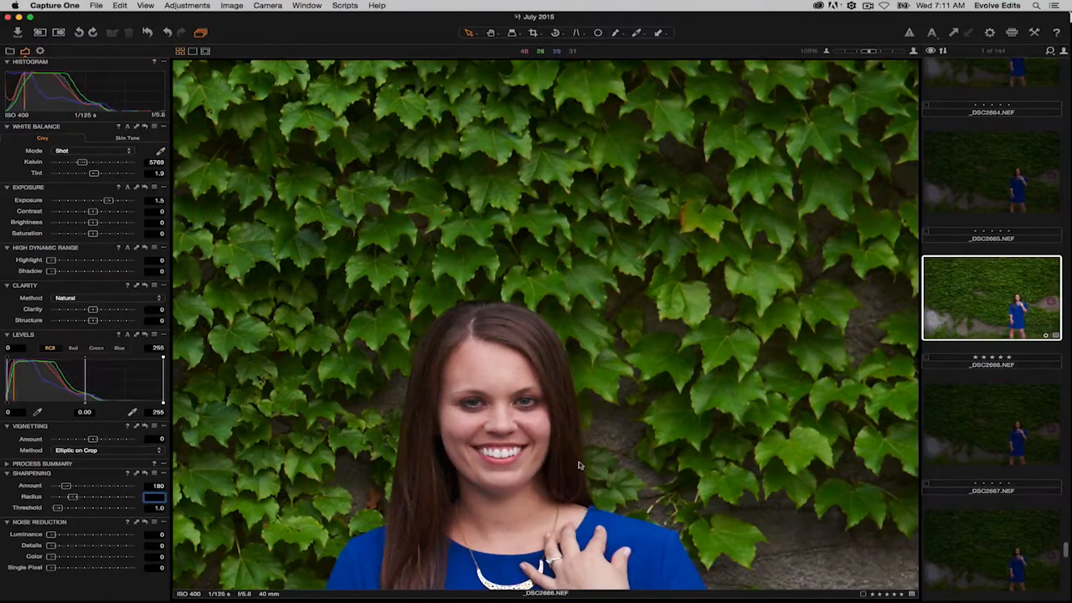
Switch to Lightroom and reset the colour noise reduction to its default of 25.
key("super+Tab")
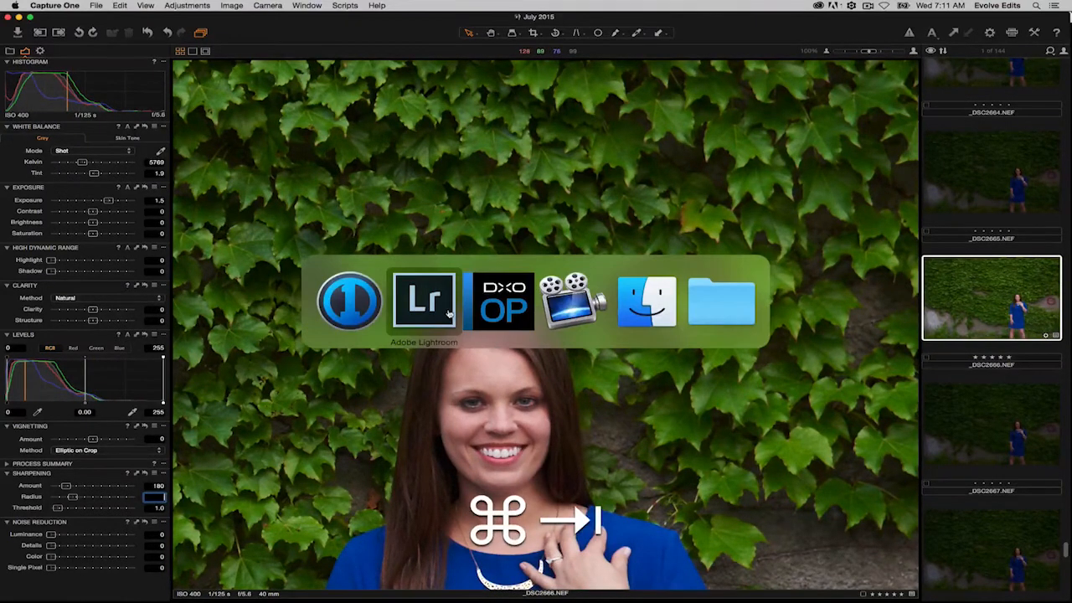
left_click(451, 313)
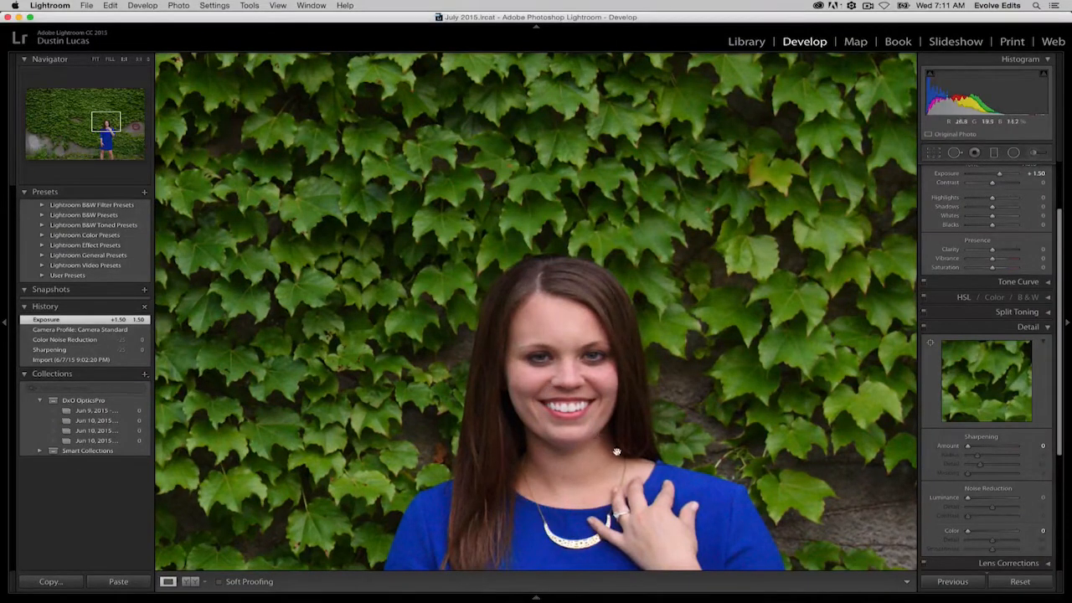
double_click(951, 530)
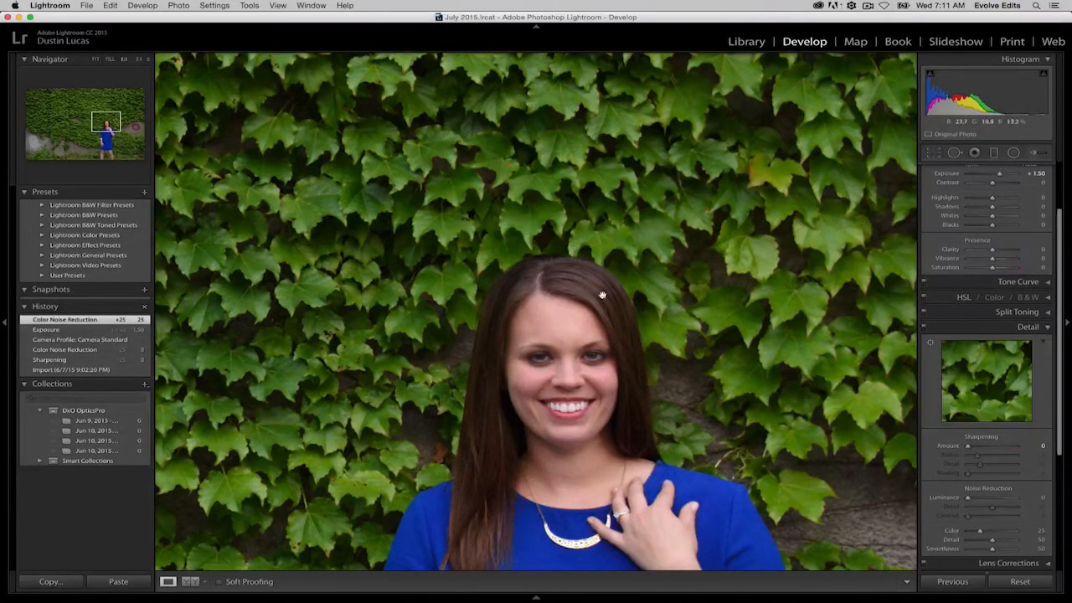
Compare Lightroom's rendering with default colour noise reduction against Capture One's default-sharpened portrait.
key("super+Tab")
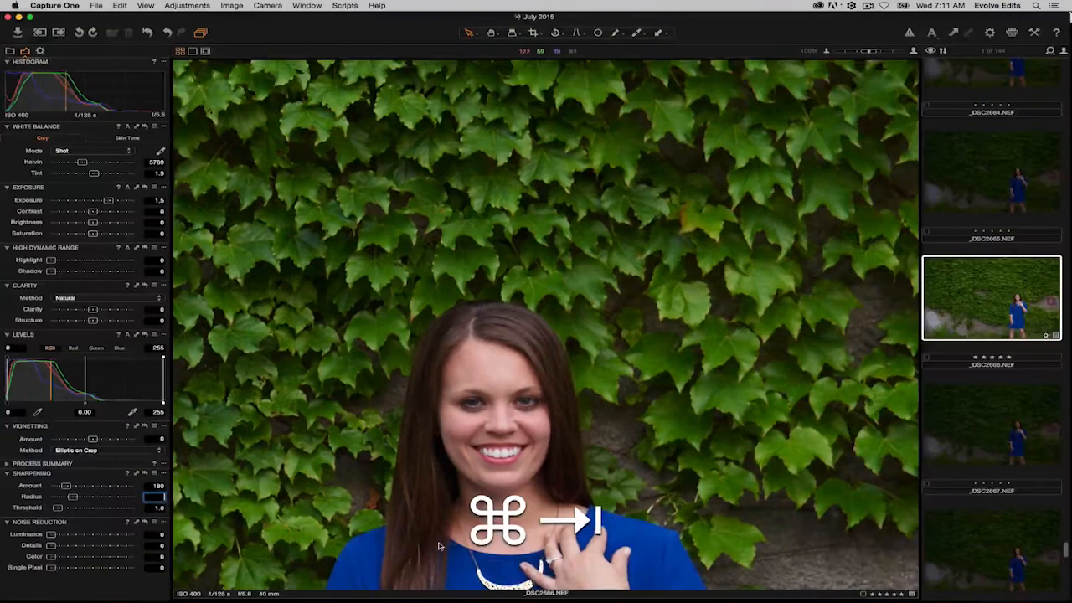
key("super+Tab")
key("super+Tab")
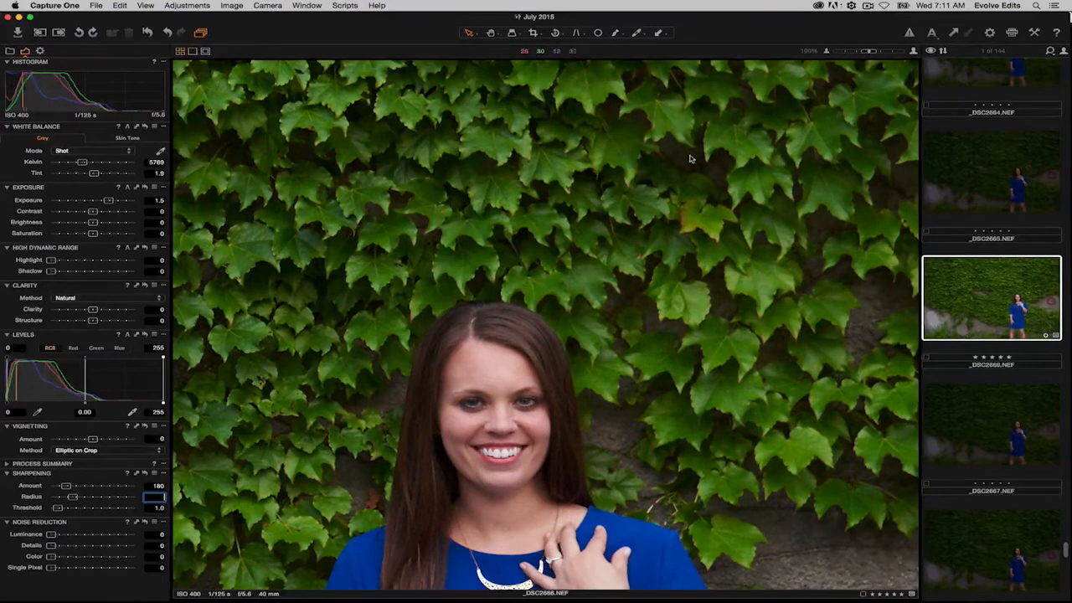
key("super+Tab")
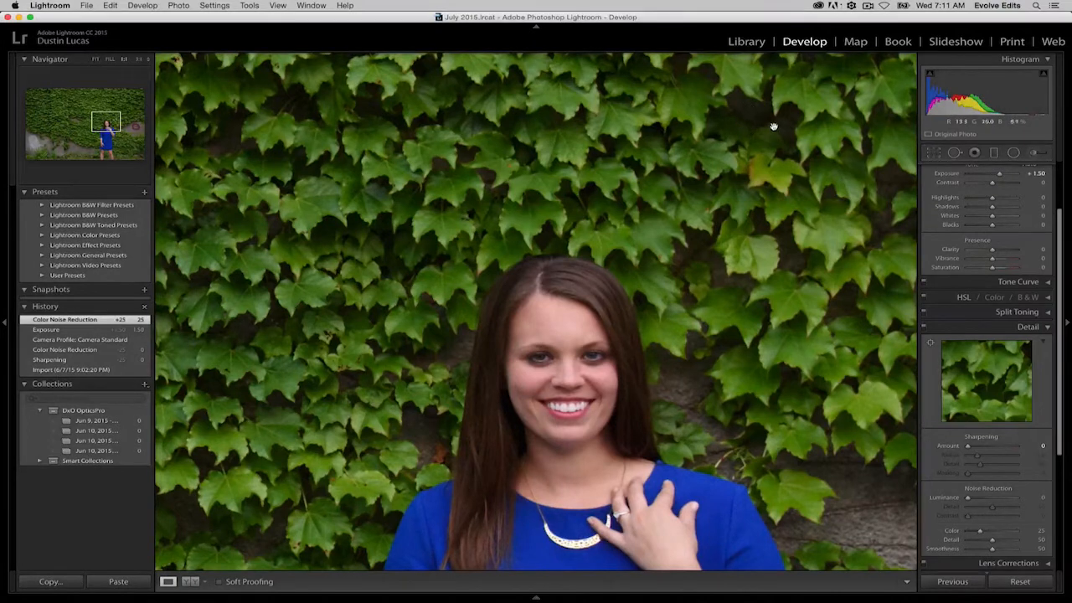
Compare the portrait's rendering at 100% between Lightroom and Capture One, examining the face and ivy.
key("super+Tab")
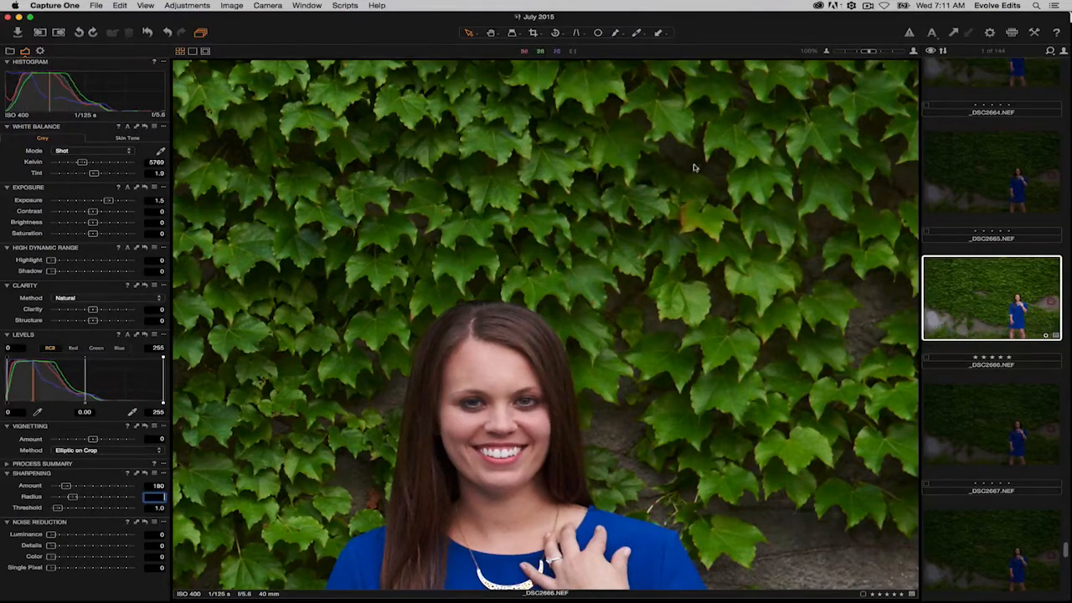
key("super+Tab")
key("super+Tab")
key("super+Tab")
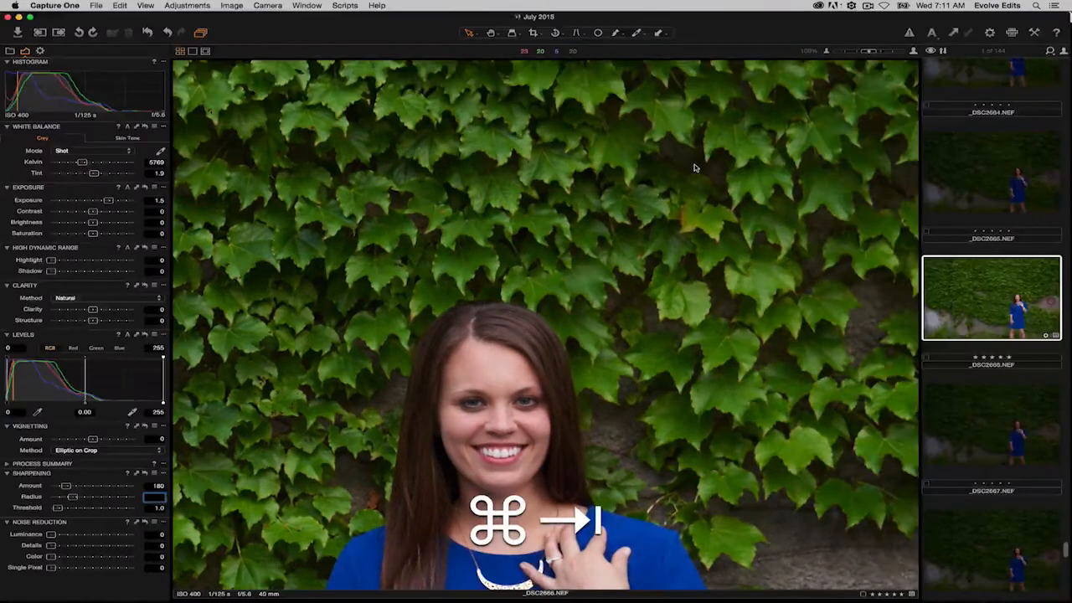
key("super+Tab")
key("super+Tab")
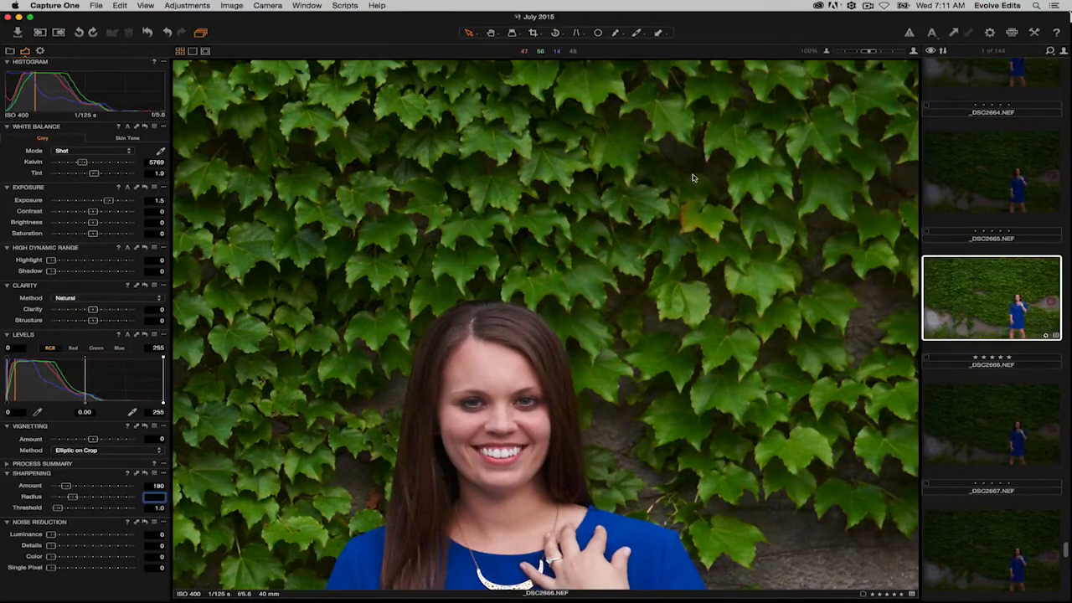
Switch to DxO OpticsPro and reframe the portrait at 100% around the face and ivy.
key("super+Tab")
key("super+Tab")
key("super+Tab")
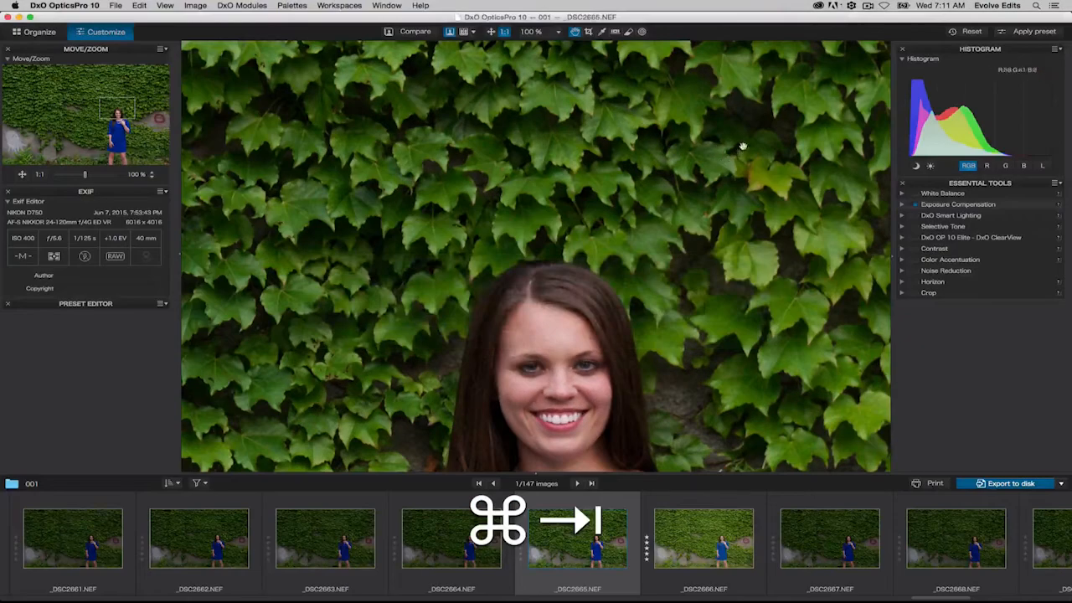
left_click_drag(729, 175, 693, 206)
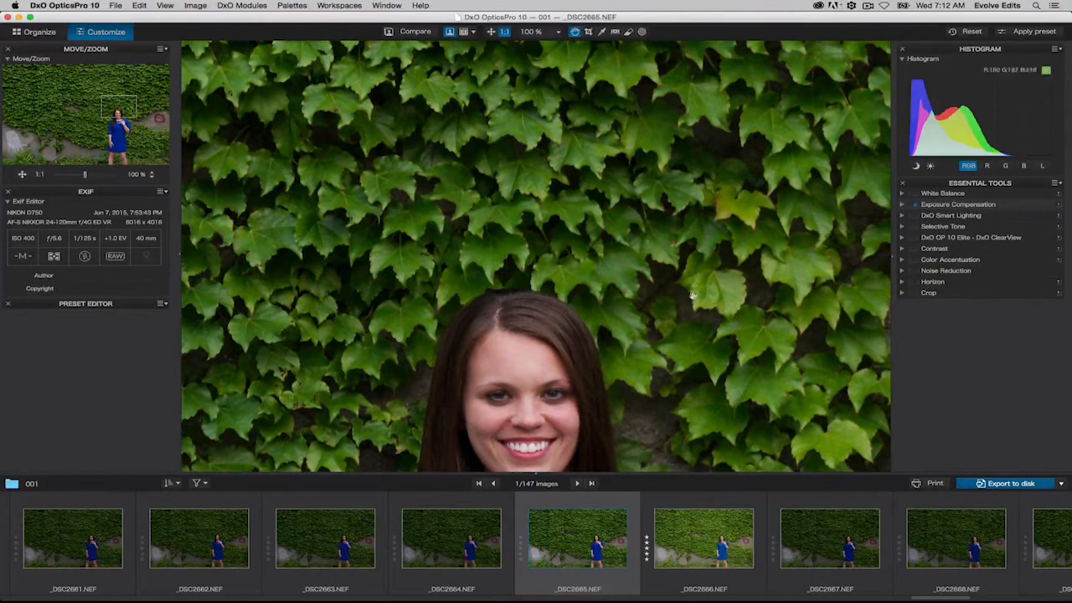
scroll(665, 297, "down", 2)
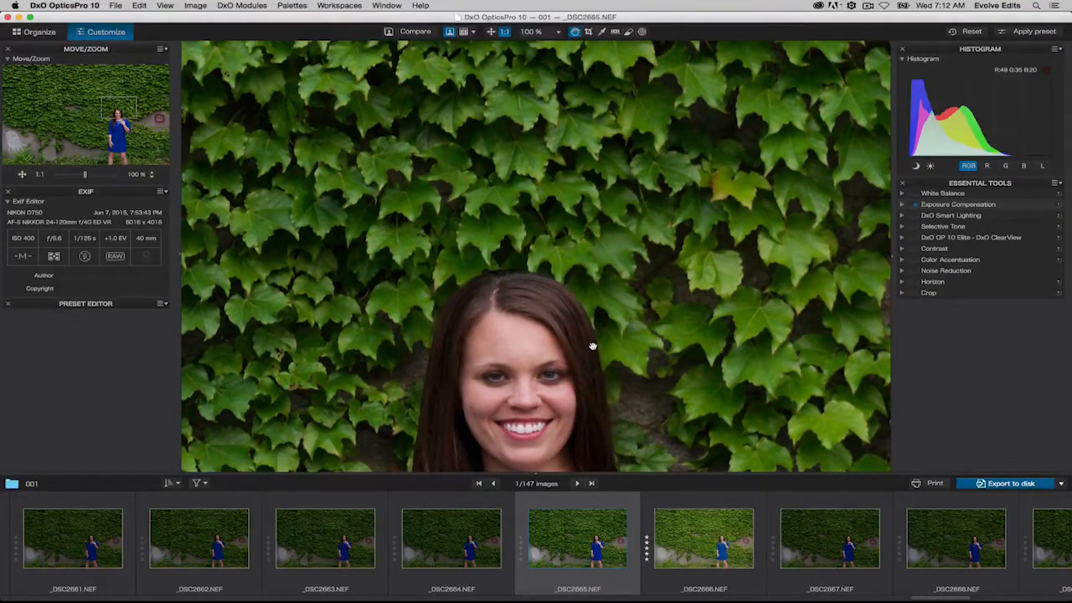
Turn Exposure Compensation off and back on, and expand its settings to check the exposure value.
left_click(916, 208)
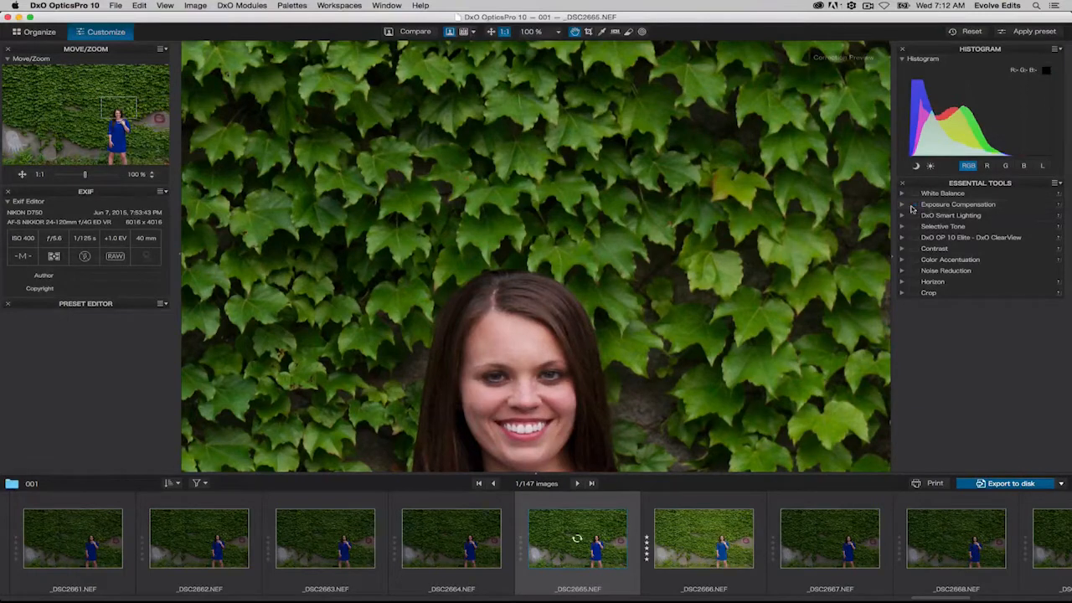
left_click(912, 209)
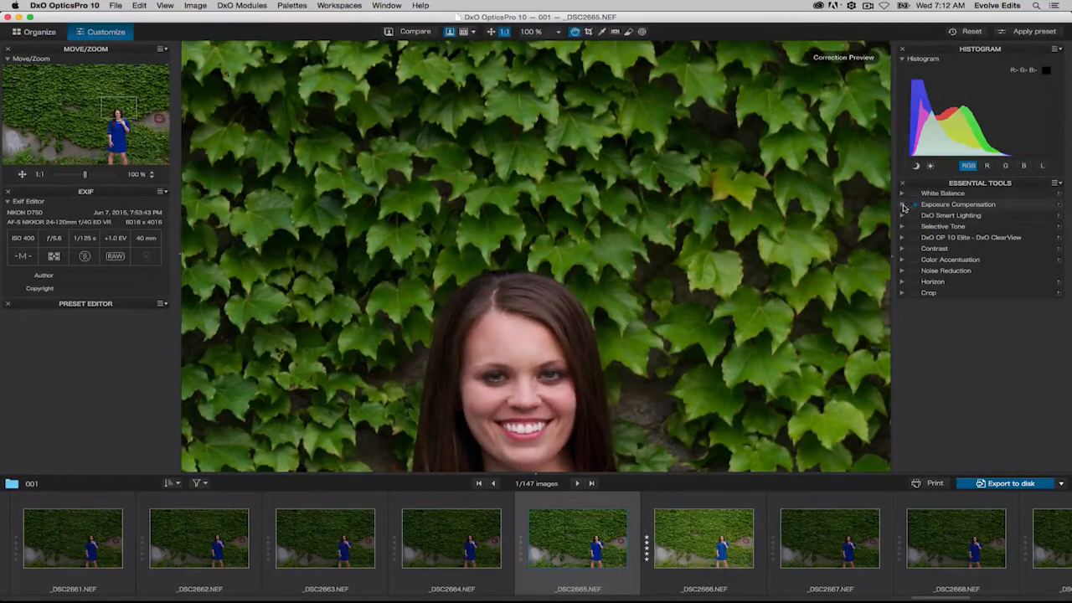
left_click(903, 205)
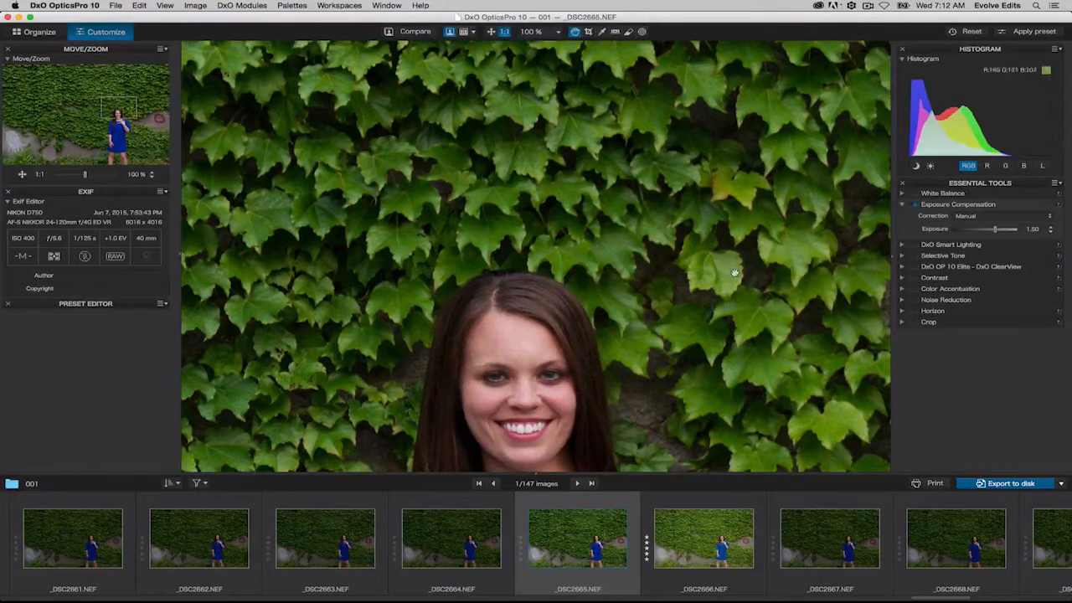
Switch to Lightroom and reframe the 100% view to match the face and ivy framing in DxO OpticsPro.
key("super+Tab")
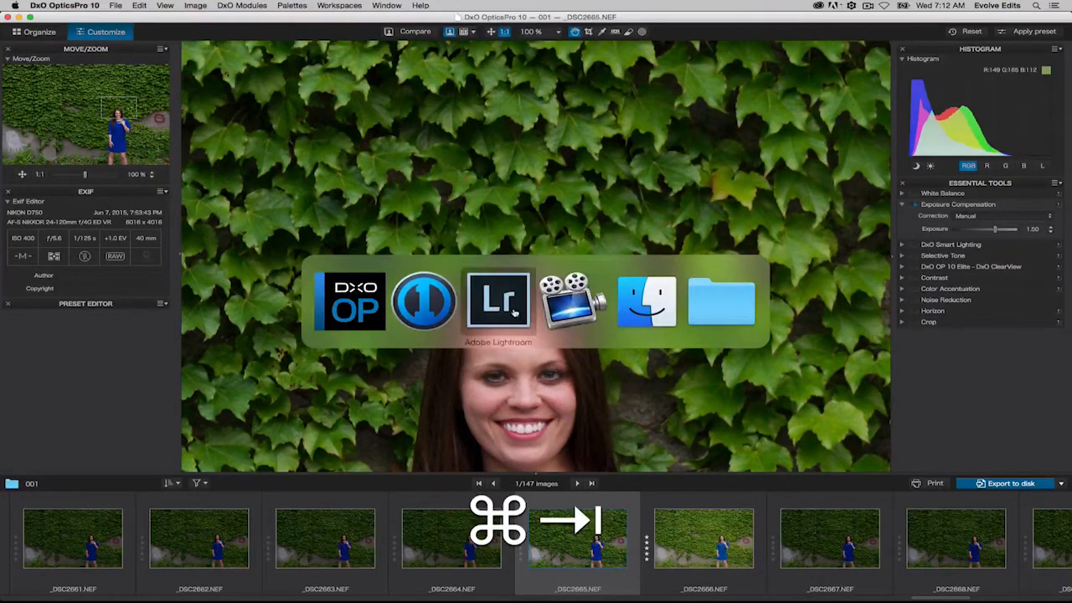
key("super+Tab")
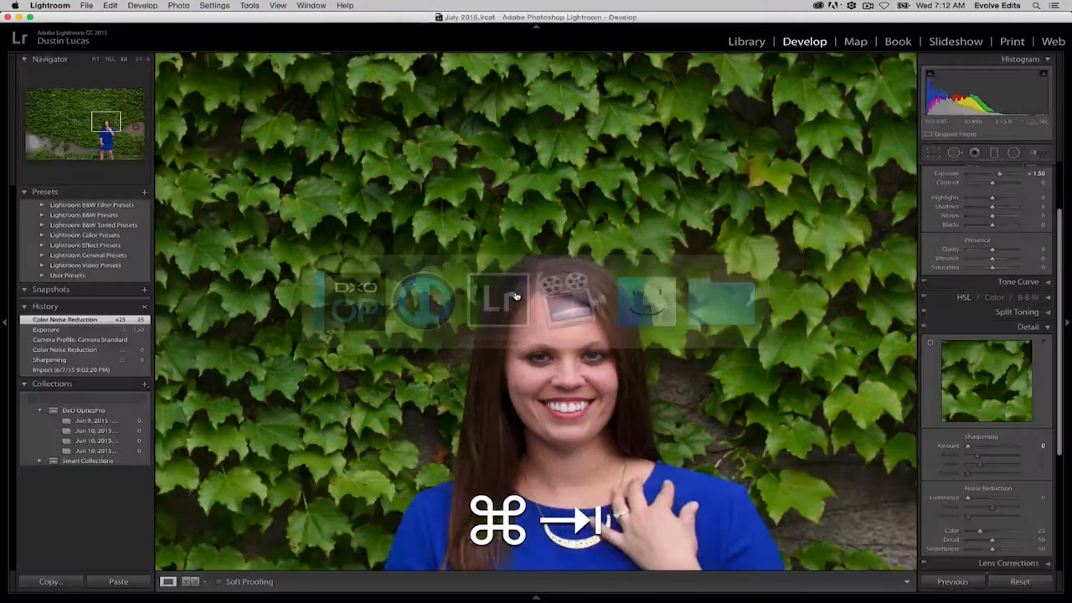
left_click_drag(740, 214, 715, 249)
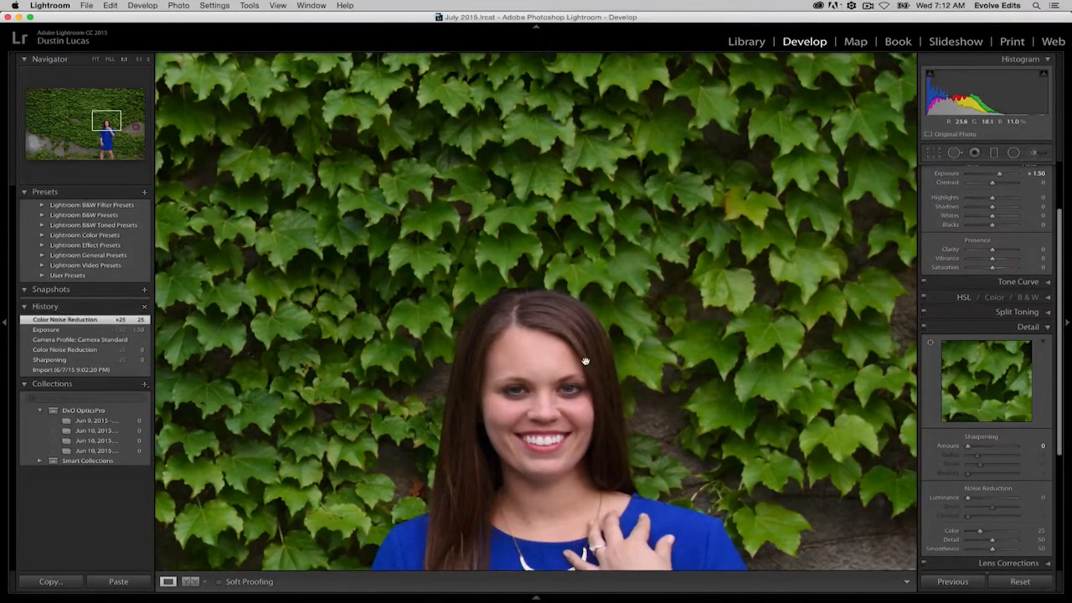
Switch to Capture One and shift the 100% view to centre the portrait for comparison.
key("super+Tab")
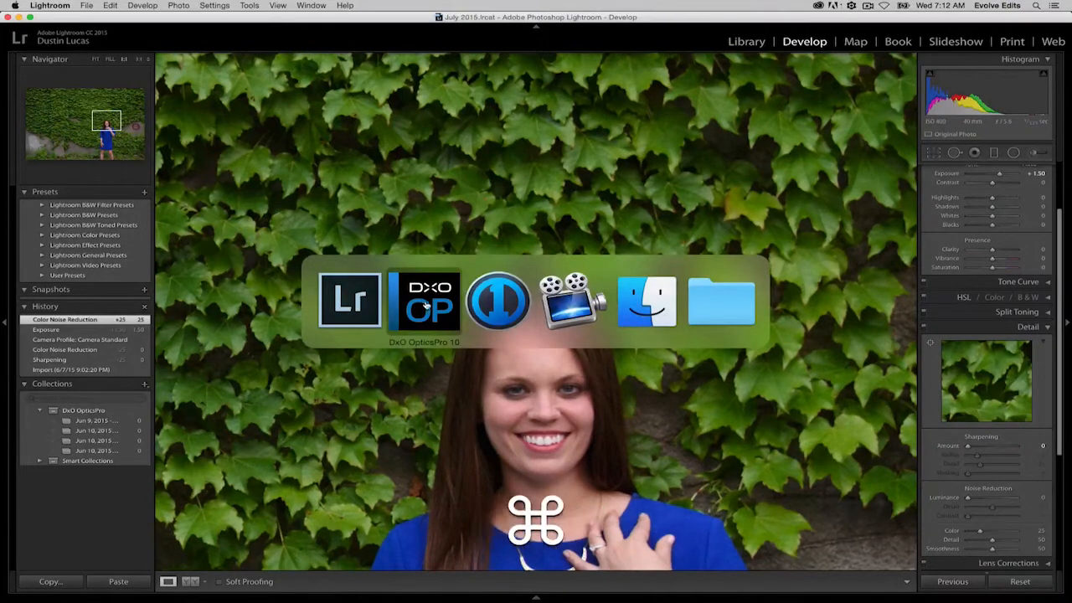
left_click(476, 300)
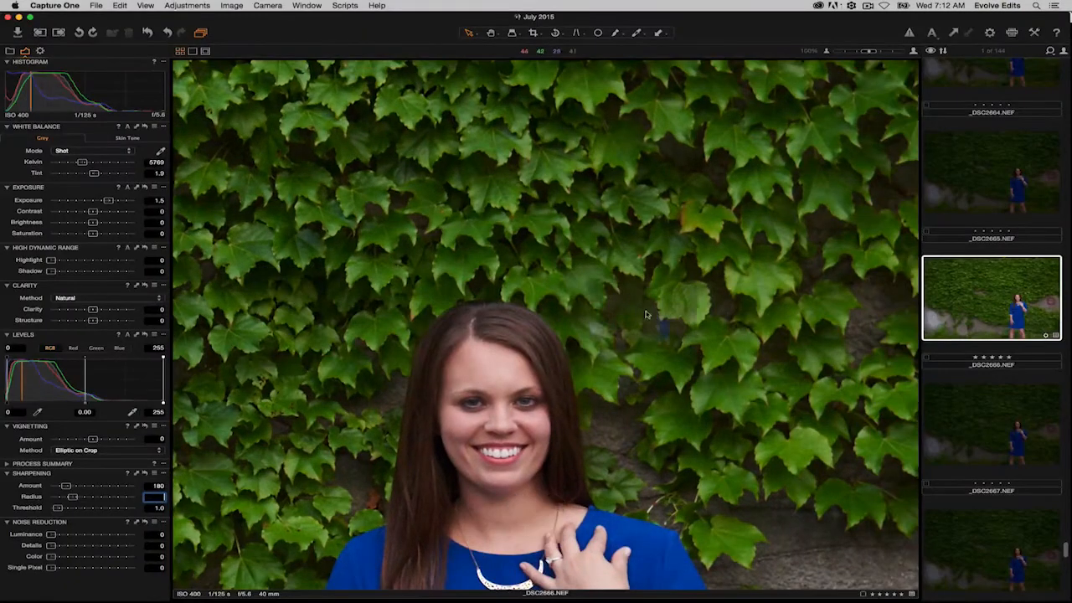
left_click_drag(612, 295, 695, 309)
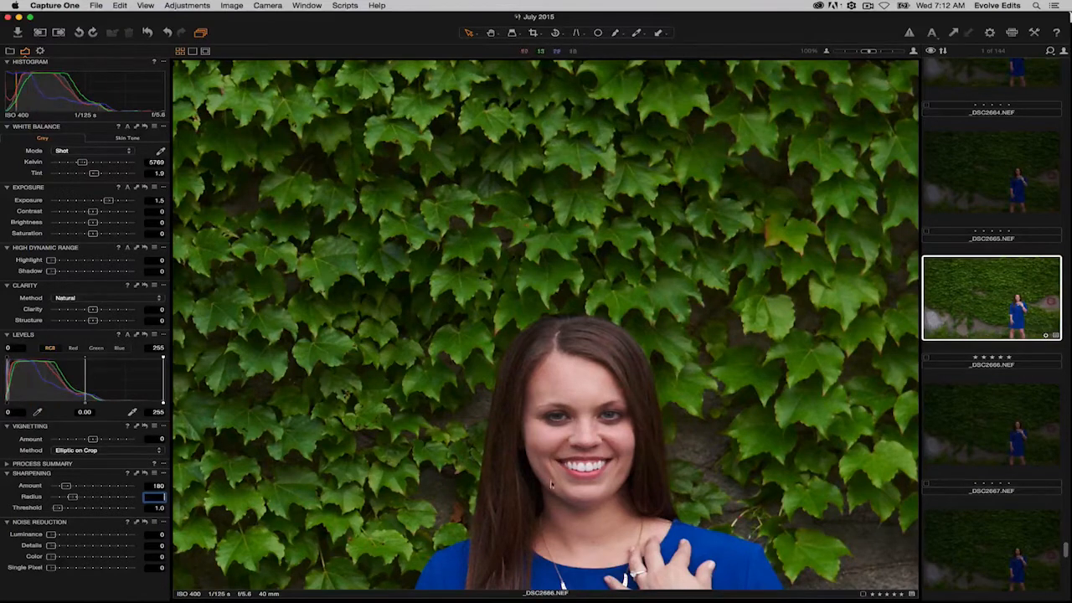
Fit the whole photo in the viewer in Lightroom and in Capture One.
key("super+Tab")
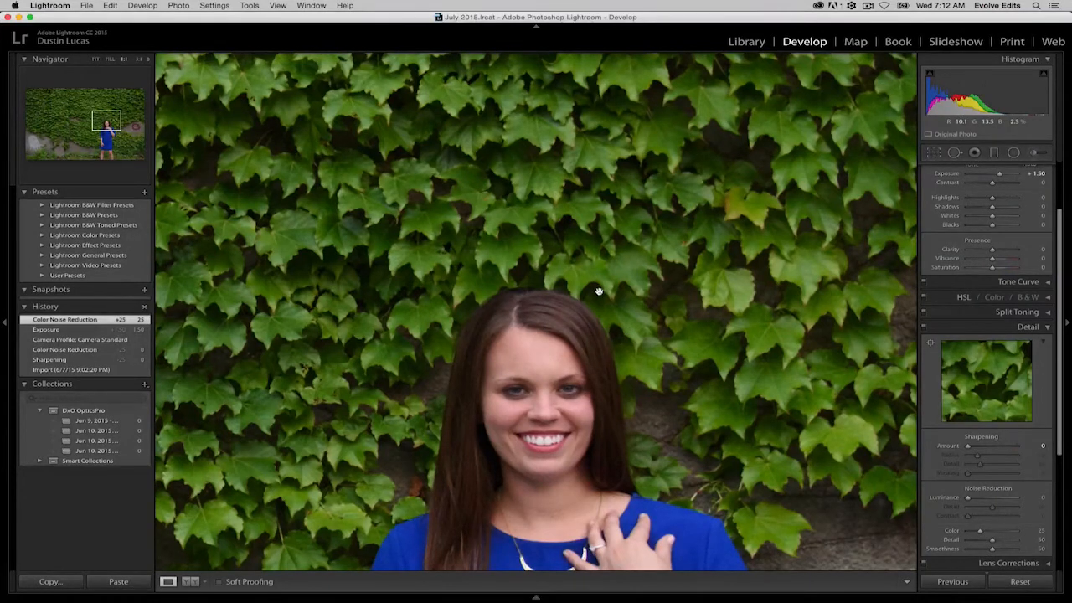
key("space")
key("super+Tab")
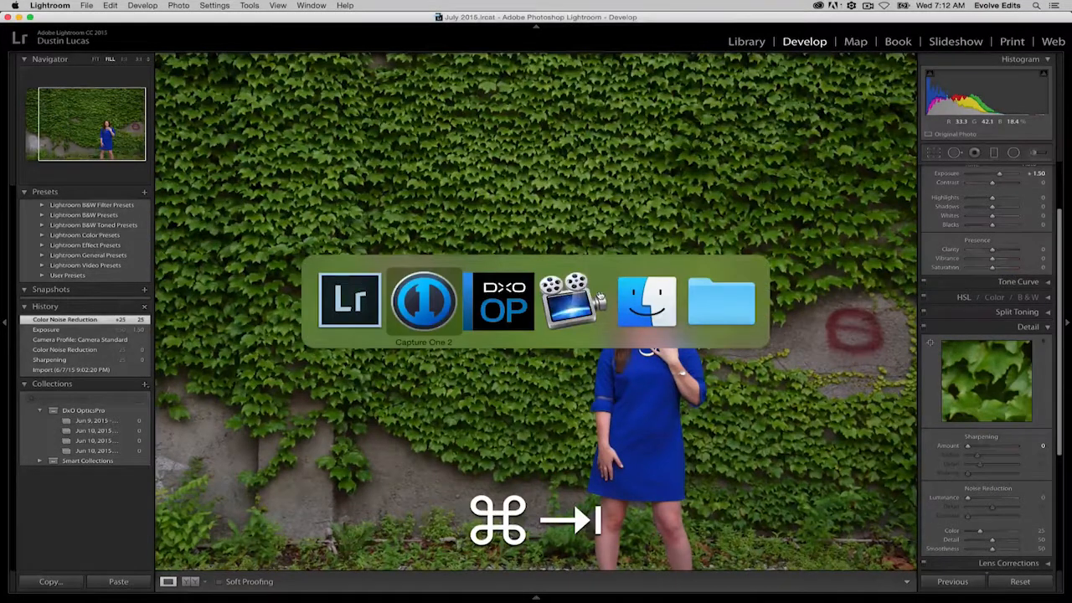
key("super+space")
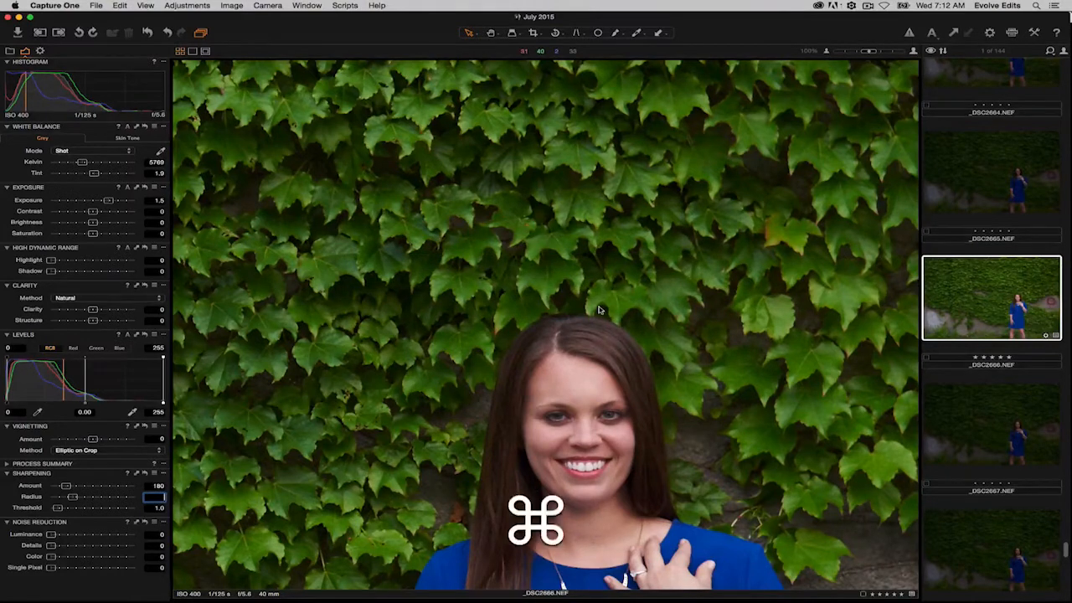
key("super+0")
Switch to DxO OpticsPro and fit the whole photo in its viewer.
key("super+Tab")
key("super+Tab")
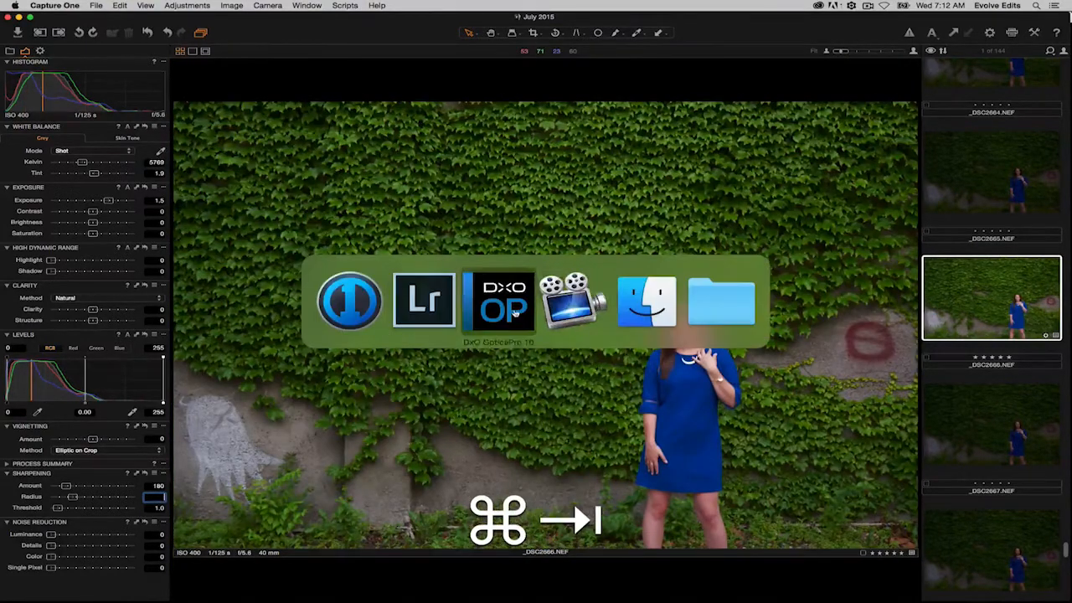
key("super+minus")
key("super+0")
key("super+minus")
key("super+equal")
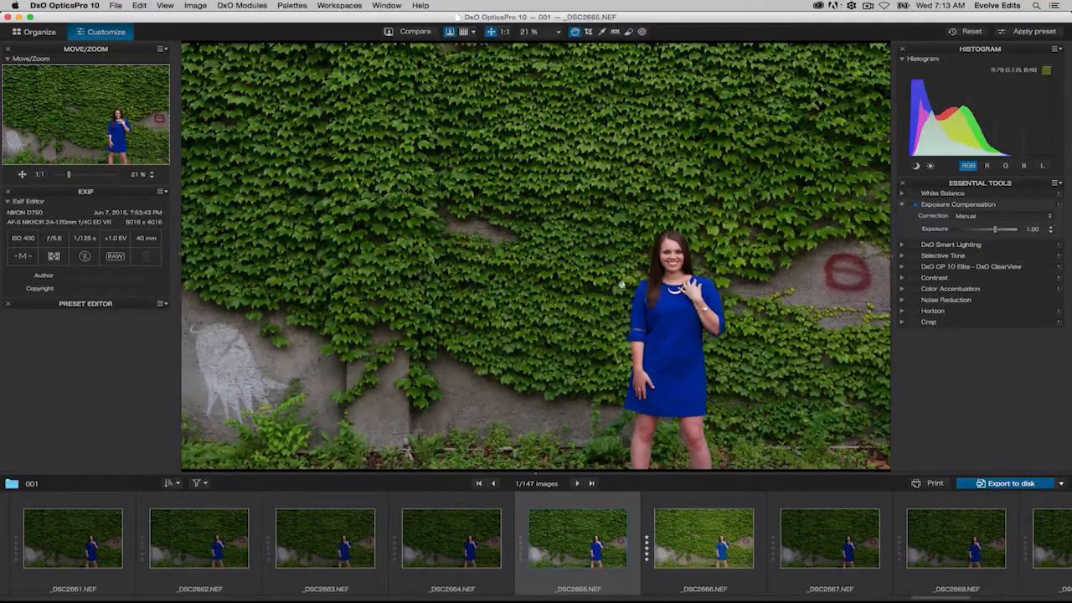
Switch to Capture One, glance at the file commands, and look through the catalog's thumbnails around _DSC2666.NEF.
mouse_move(567, 600)
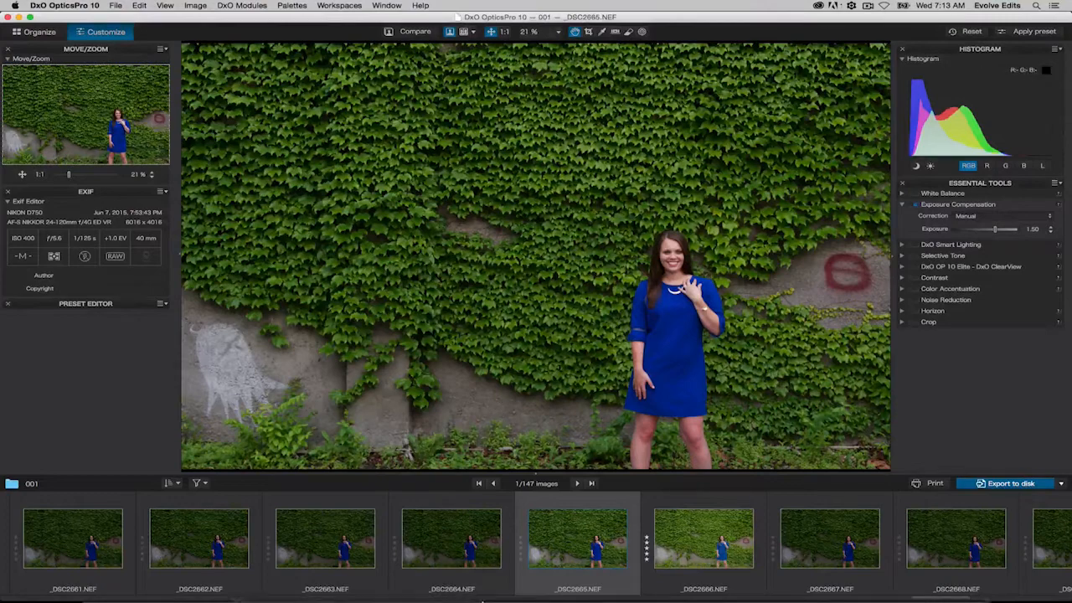
mouse_move(427, 600)
left_click(725, 584)
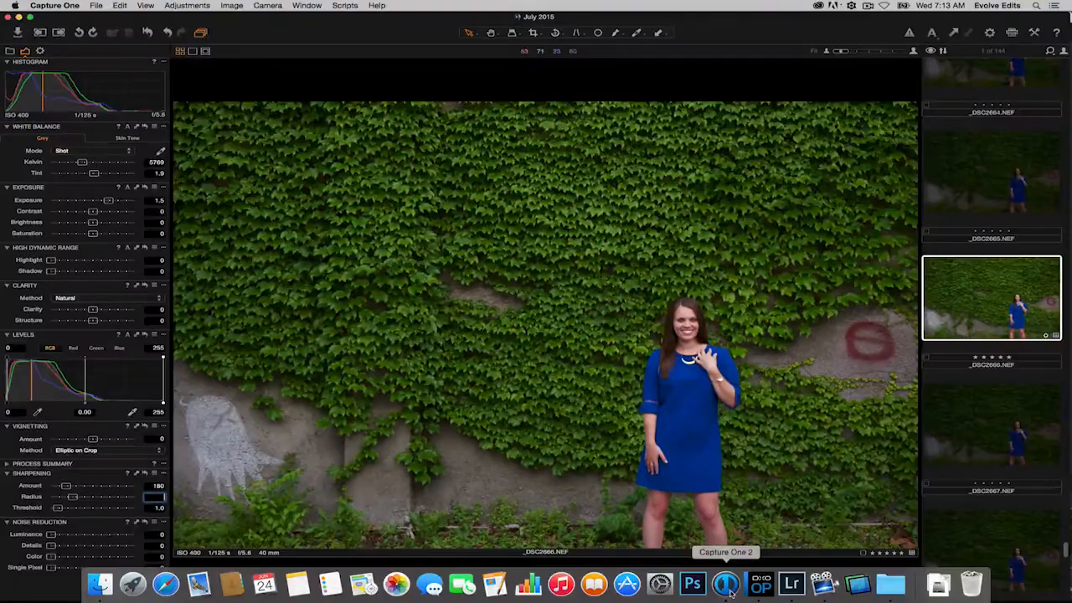
left_click(97, 5)
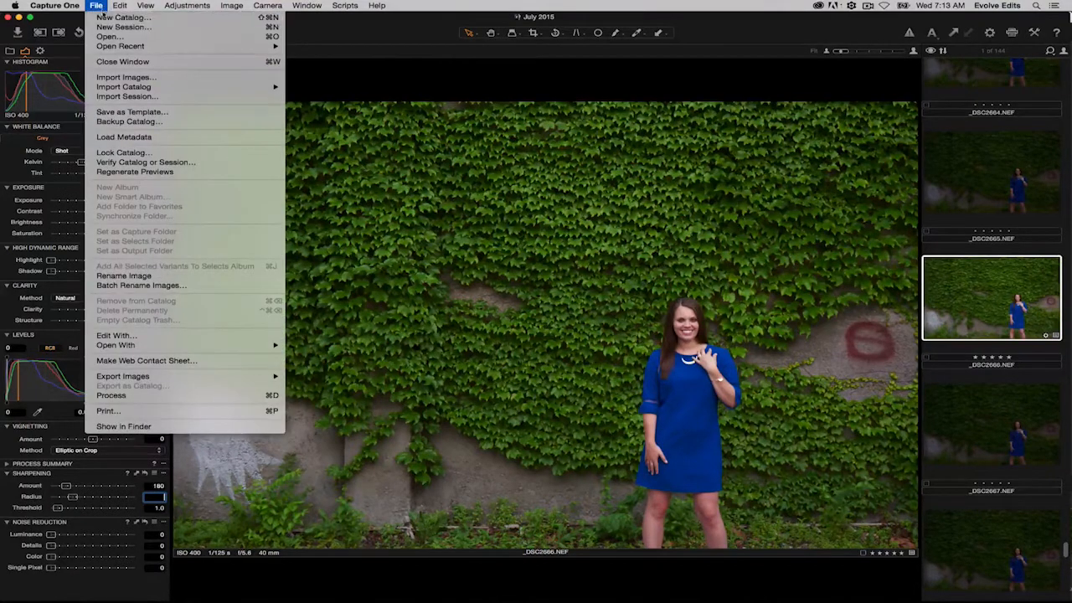
left_click(374, 85)
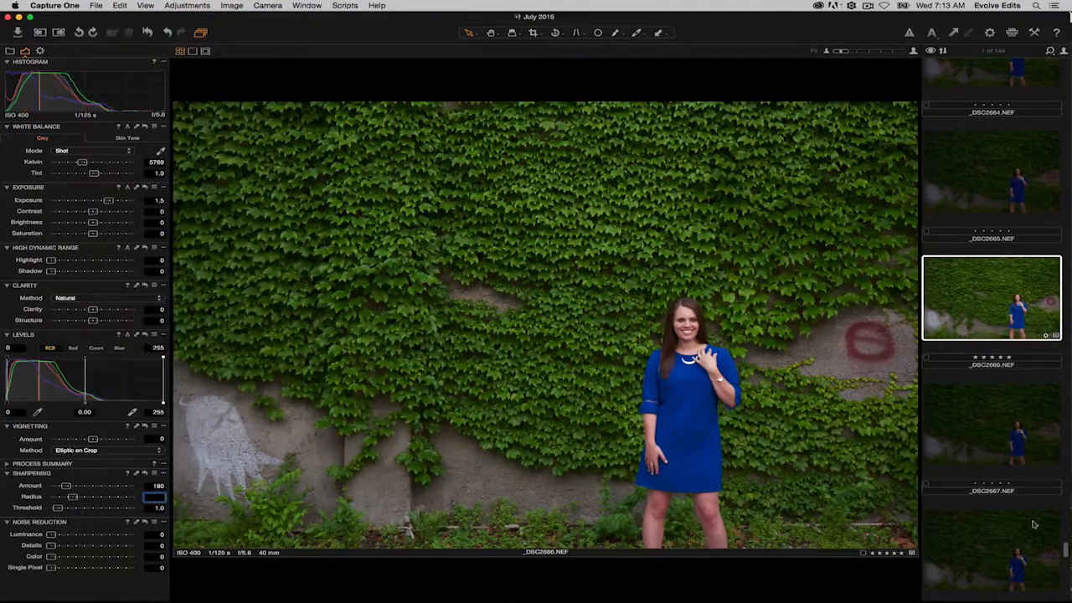
scroll(1033, 491, "down", 2)
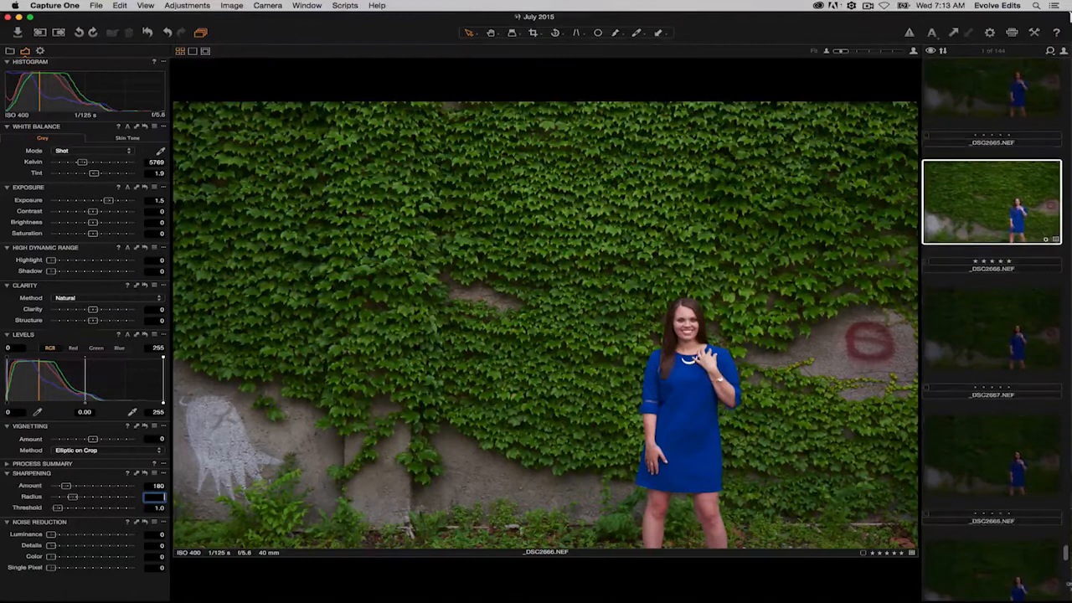
left_click_drag(1066, 552, 1068, 444)
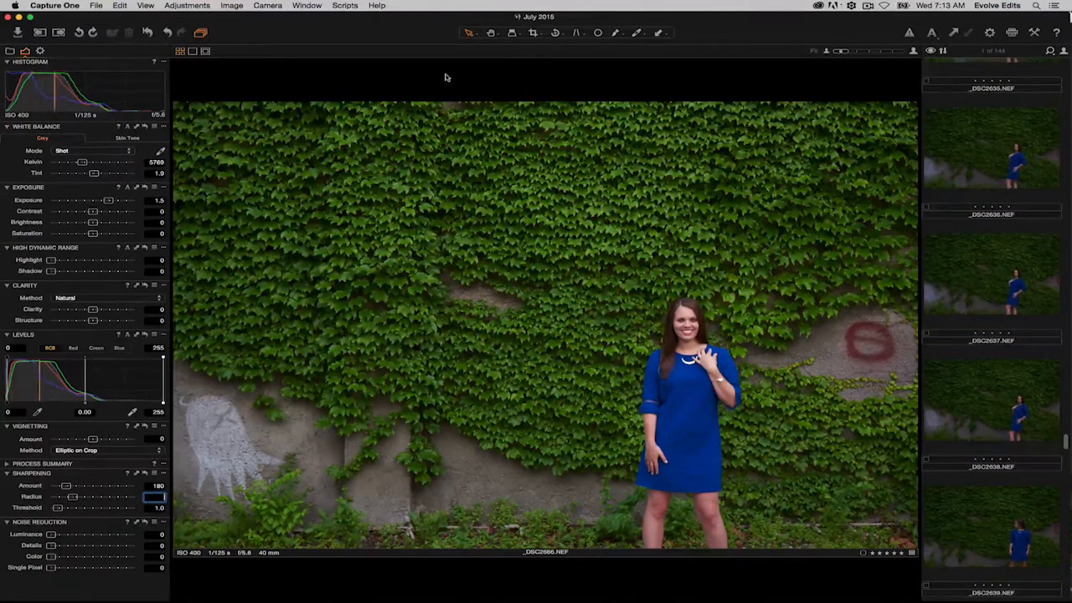
left_click_drag(1068, 450, 1065, 558)
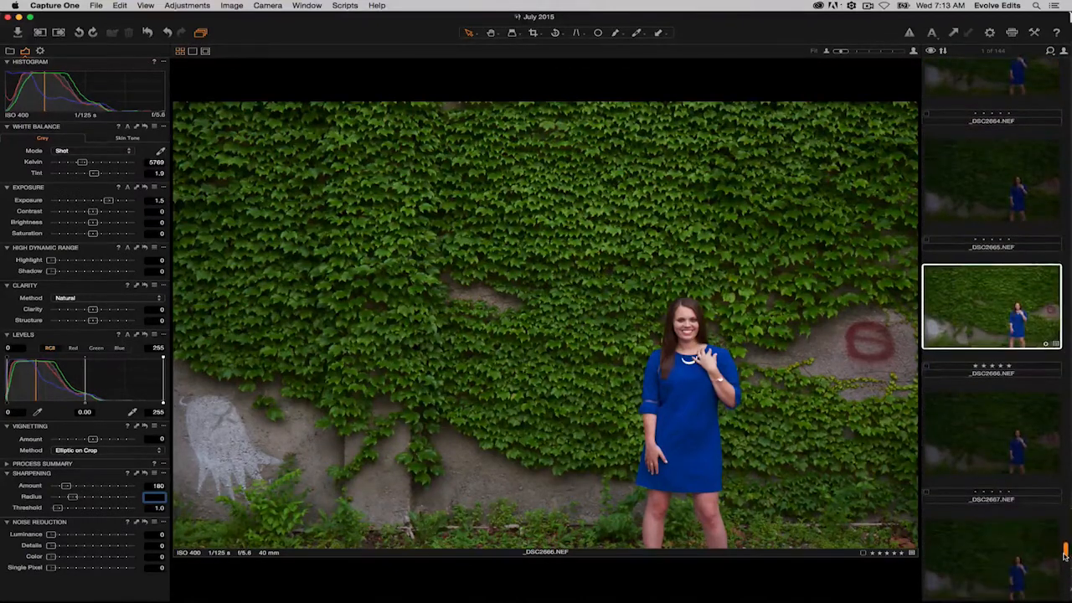
Create a new session named July 2015 with the Blank template, skipping the catalog backup.
left_click(93, 5)
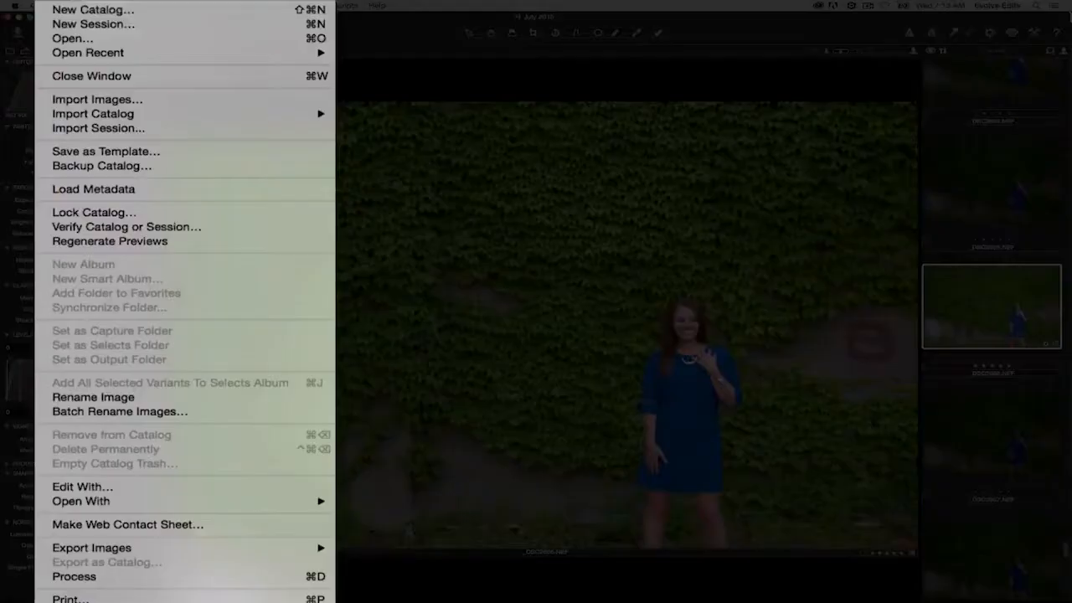
left_click(67, 21)
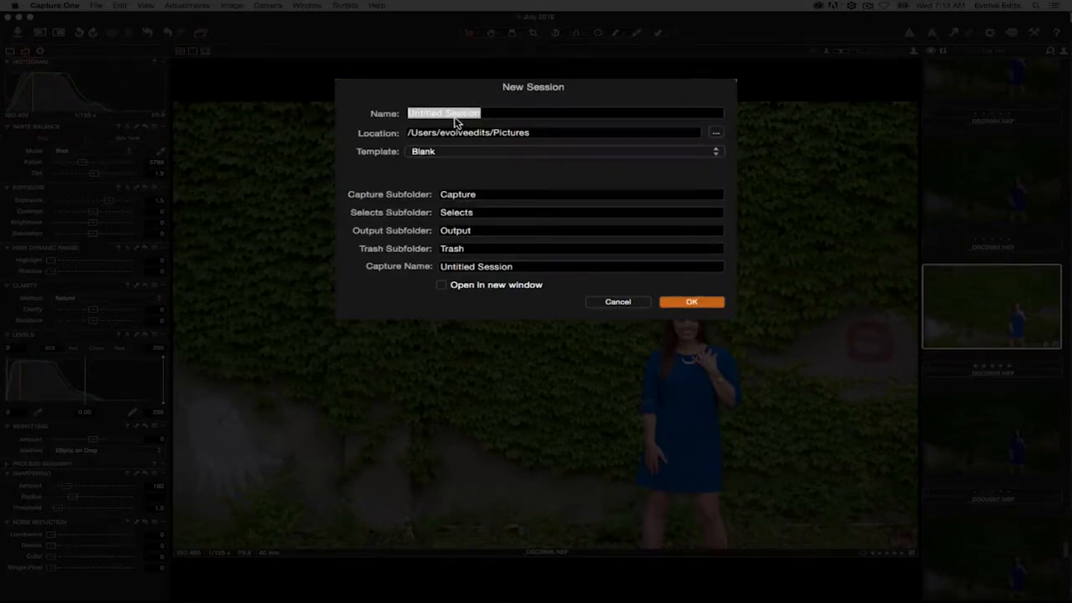
type("July 2015")
left_click(692, 301)
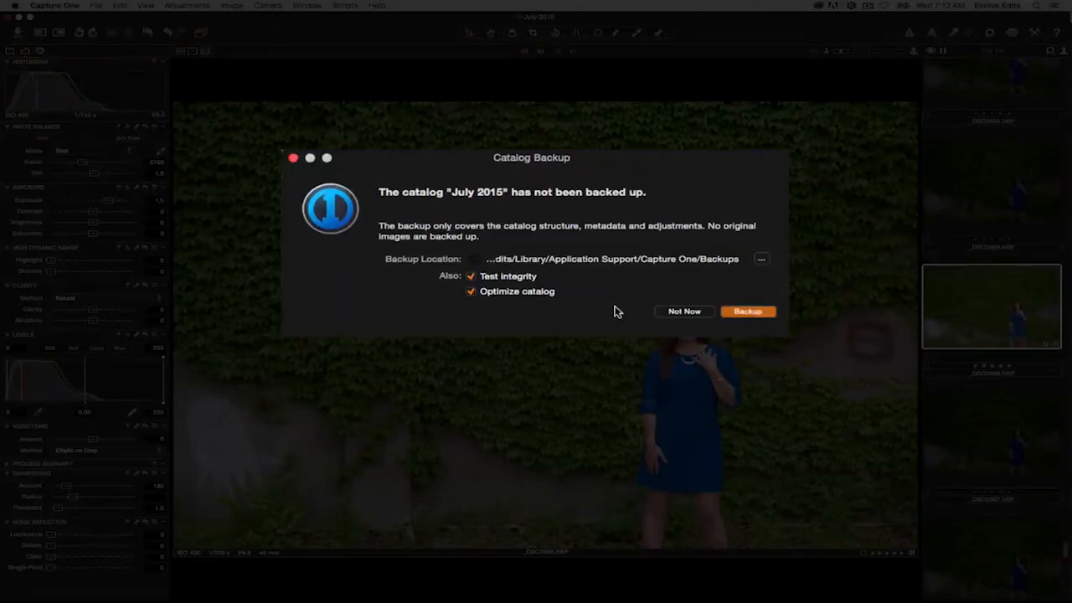
left_click(683, 311)
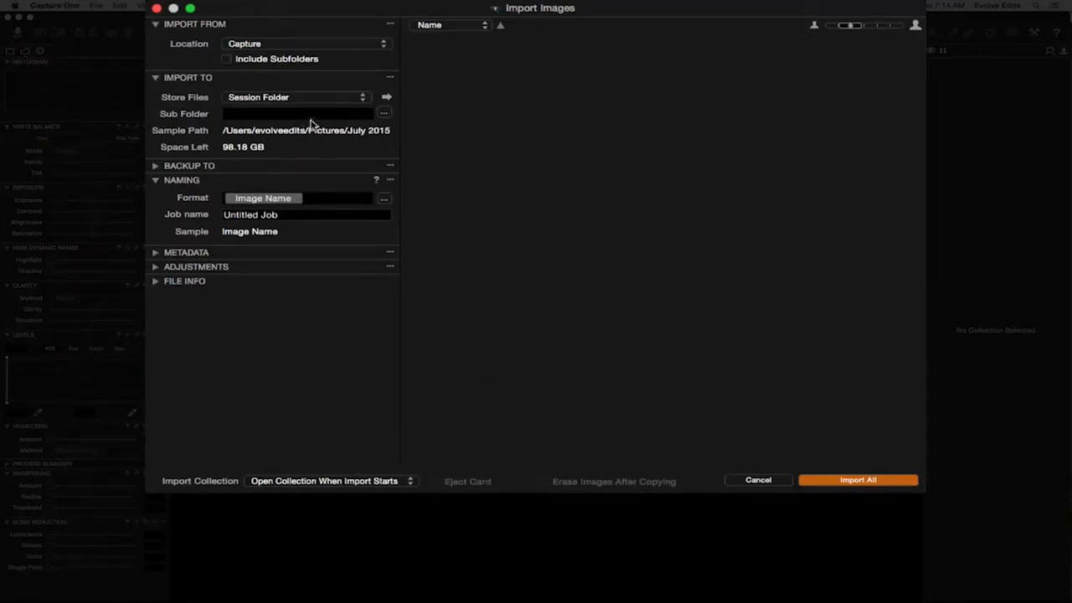
Import all images from the folder 001 in Desktop/July 2015/RAW into the session folder.
left_click(360, 47)
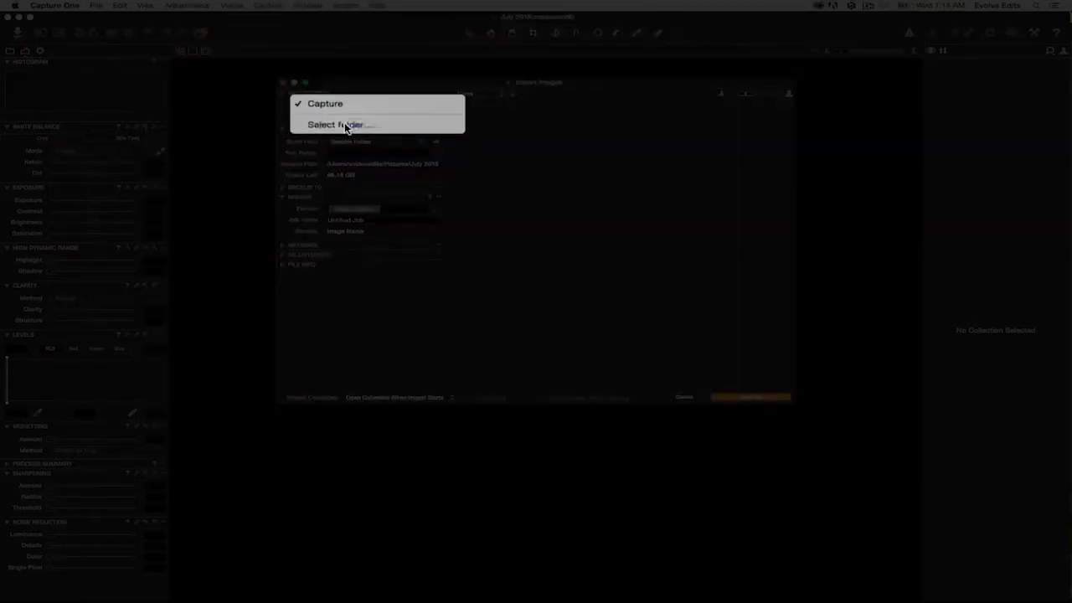
left_click(267, 69)
left_click(440, 150)
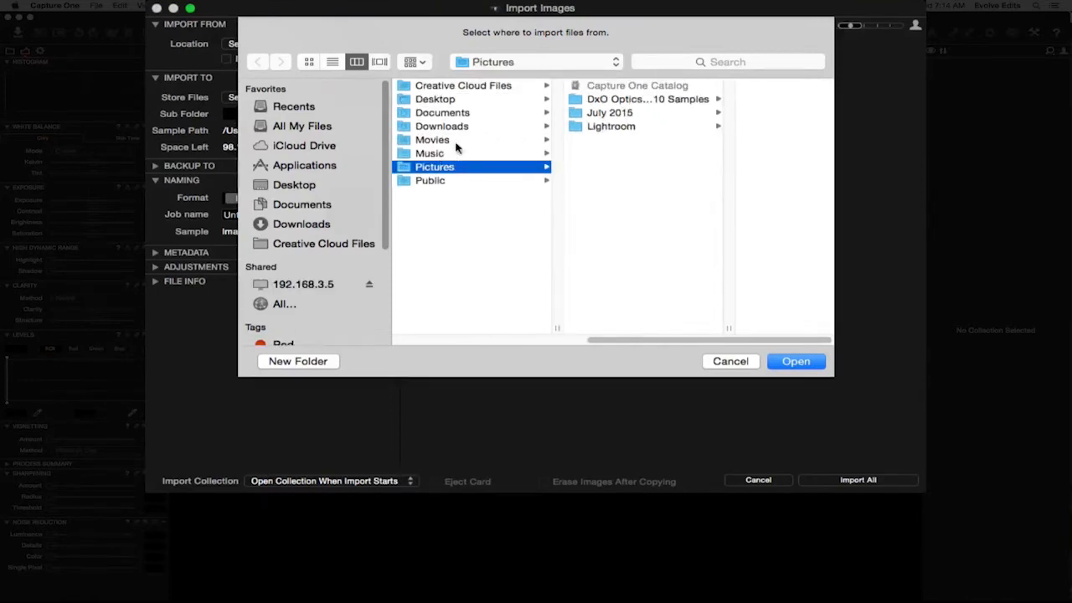
left_click(598, 115)
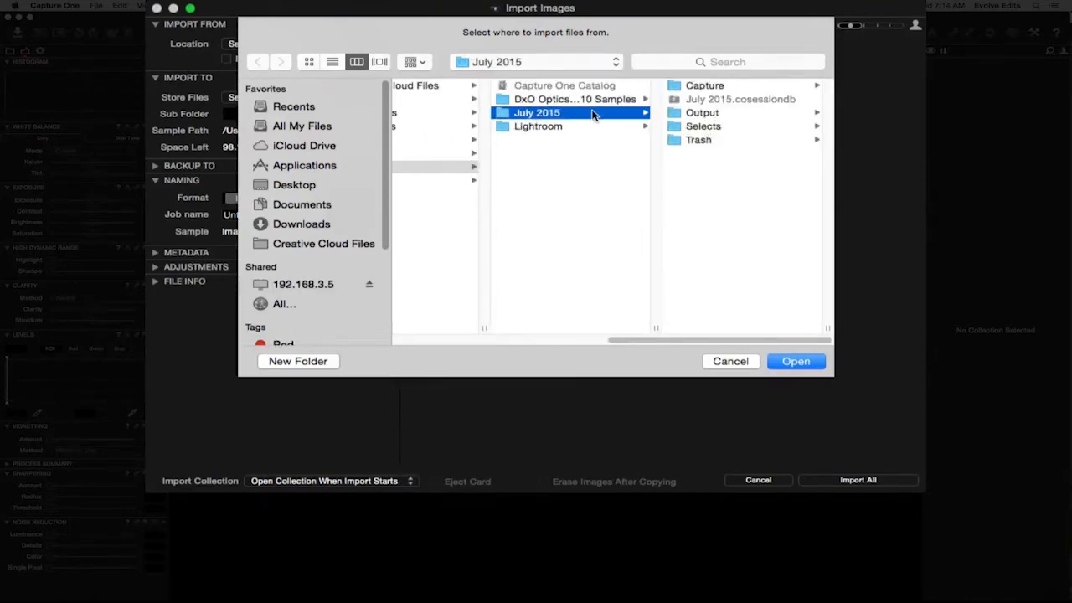
left_click(558, 126)
left_click(469, 256)
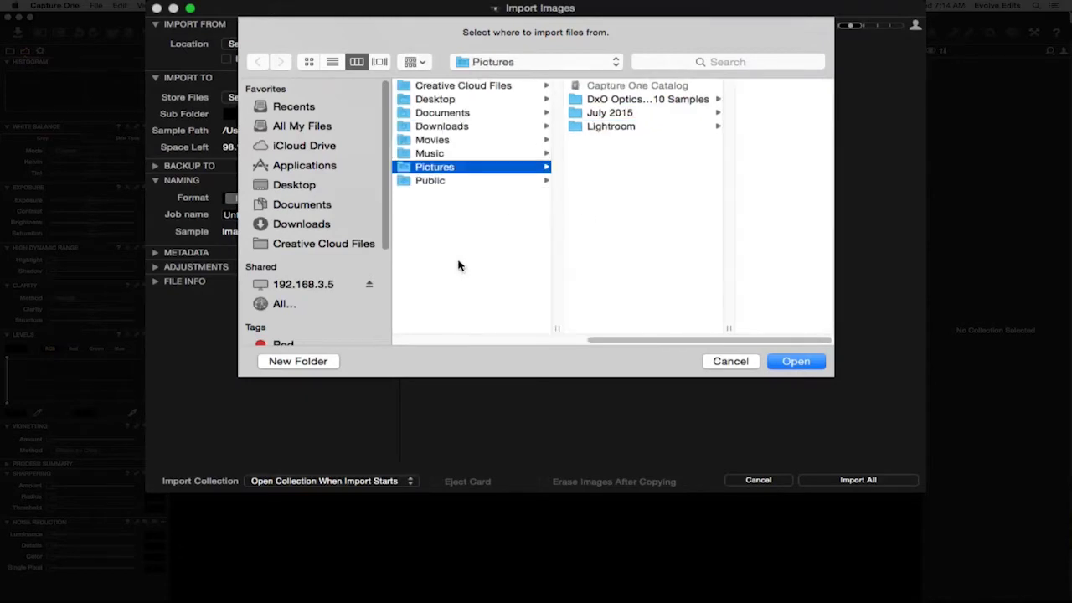
left_click(454, 271)
left_click(319, 187)
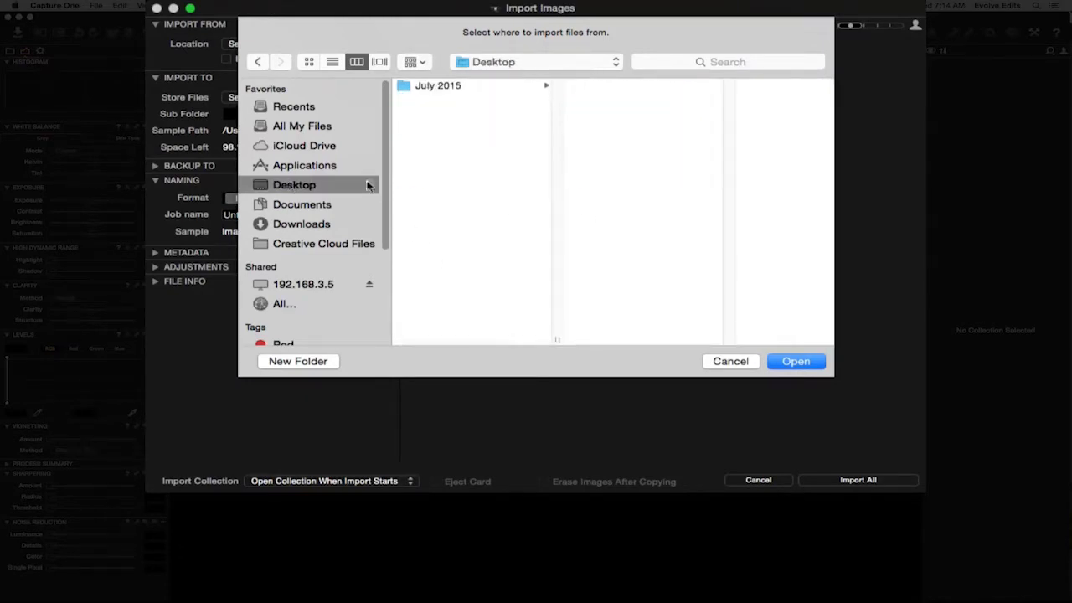
left_click(470, 89)
left_click(632, 154)
left_click(695, 85)
left_click(796, 361)
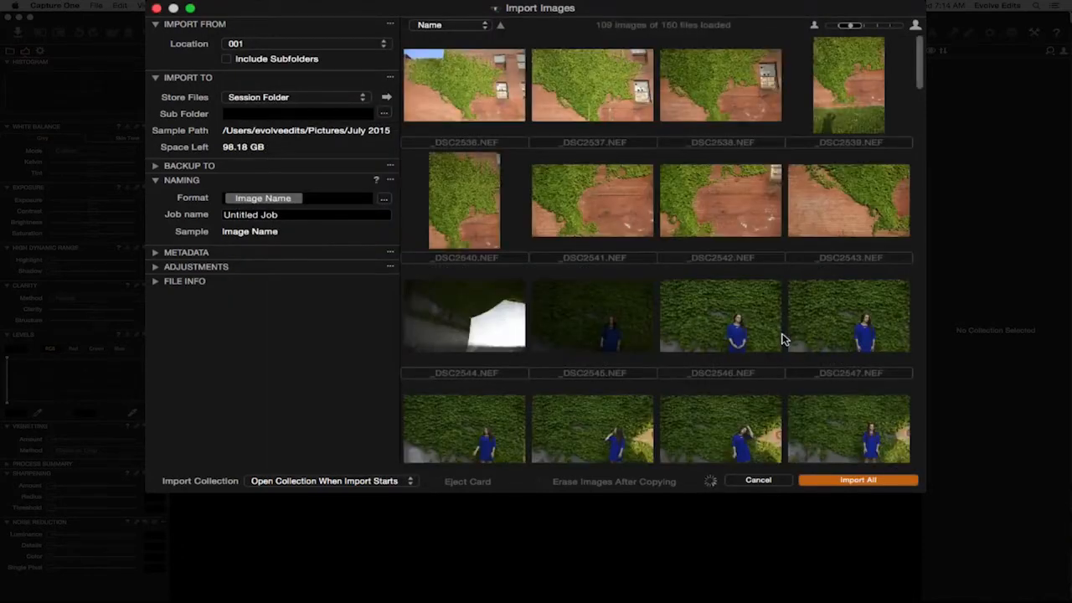
left_click(852, 480)
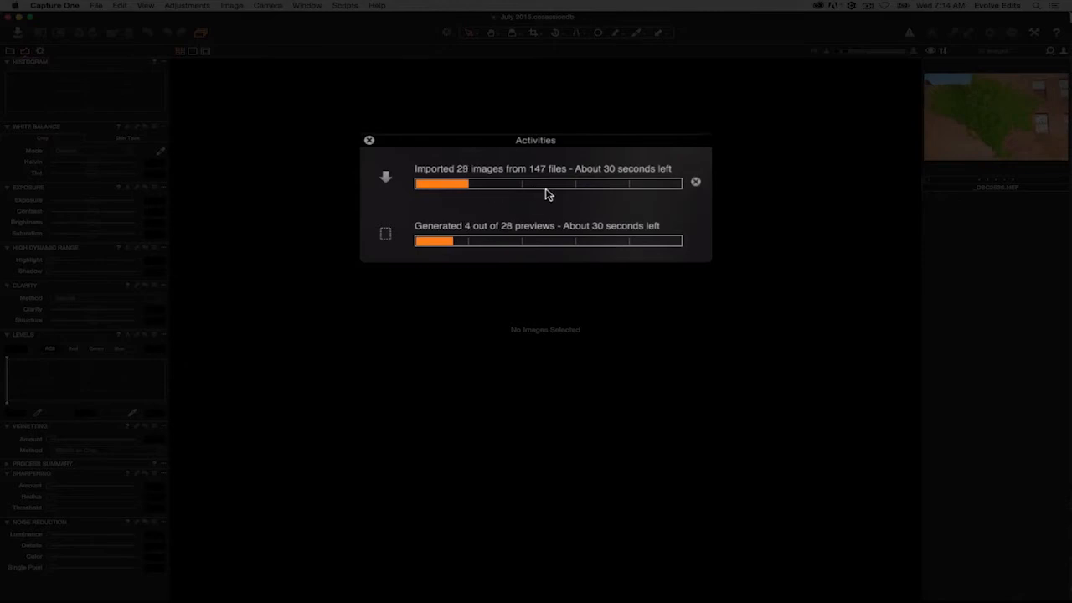
Switch to Lightroom and try to create a new catalog named July 2015 on the Desktop.
key("super+Tab")
key("super+Tab")
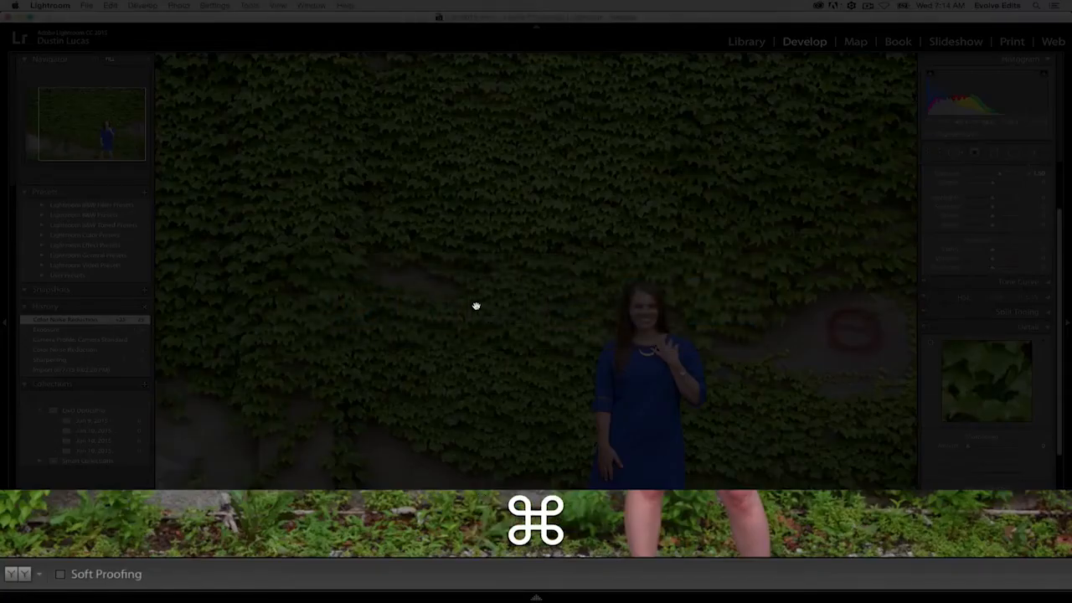
left_click(86, 5)
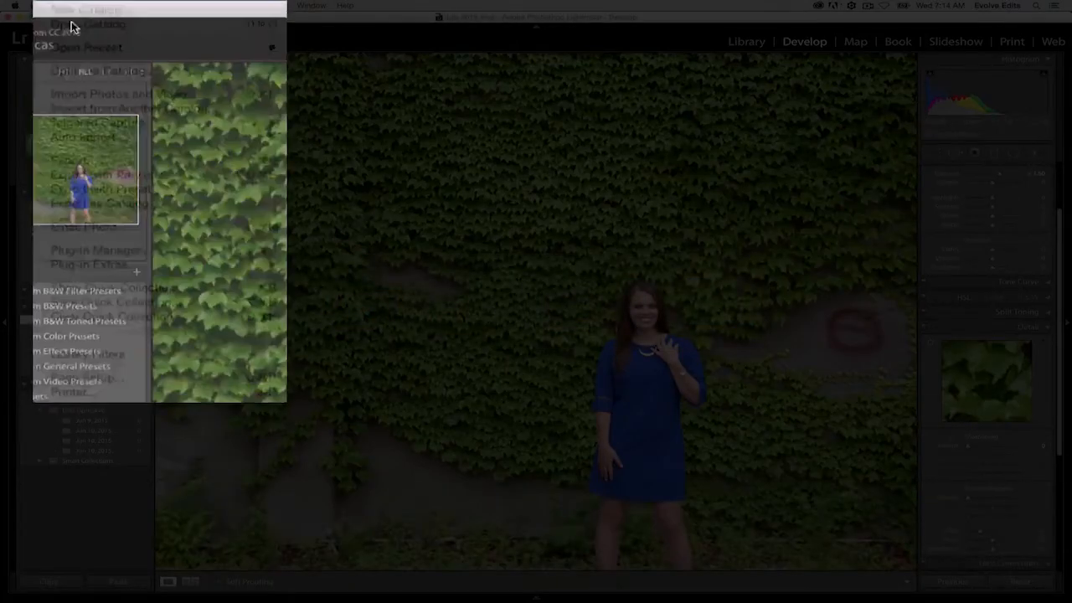
left_click(67, 10)
type("July 2015")
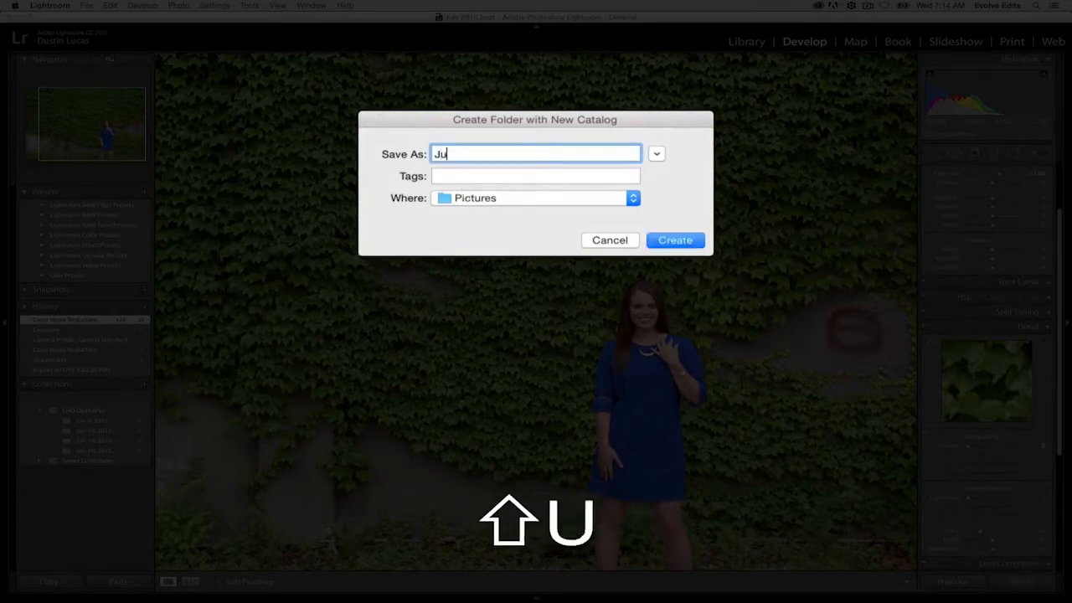
left_click(497, 199)
left_click(491, 223)
left_click(679, 243)
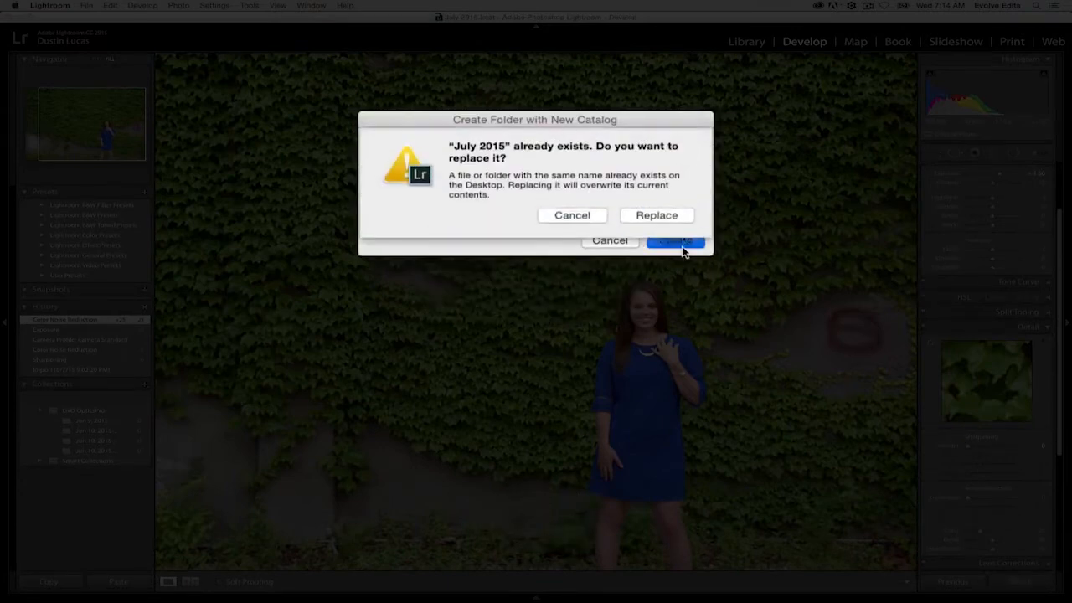
Decline replacing the existing folder and create the catalog on the Desktop as July New.
left_click(591, 217)
double_click(523, 154)
type("New")
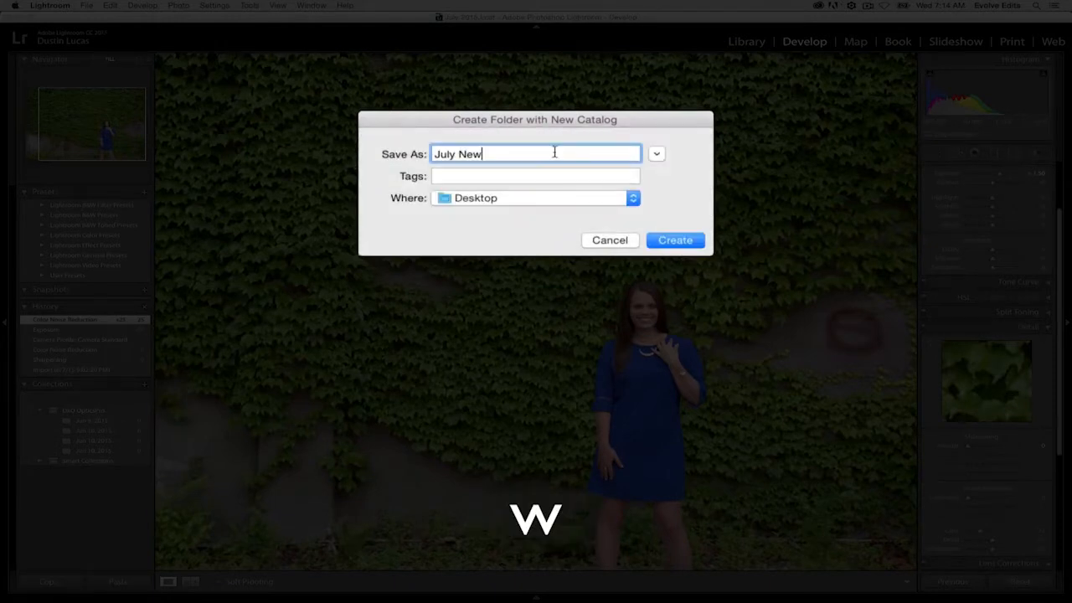
left_click(670, 241)
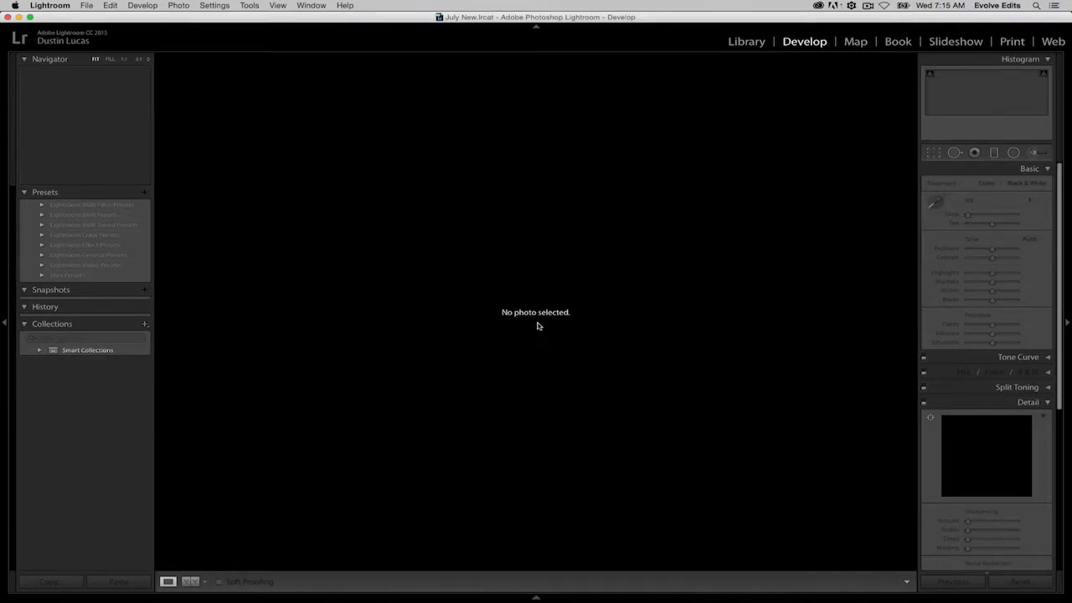
Start a photo import into the new Lightroom catalog and open a new Finder window for picking the source.
key("shift+super+i")
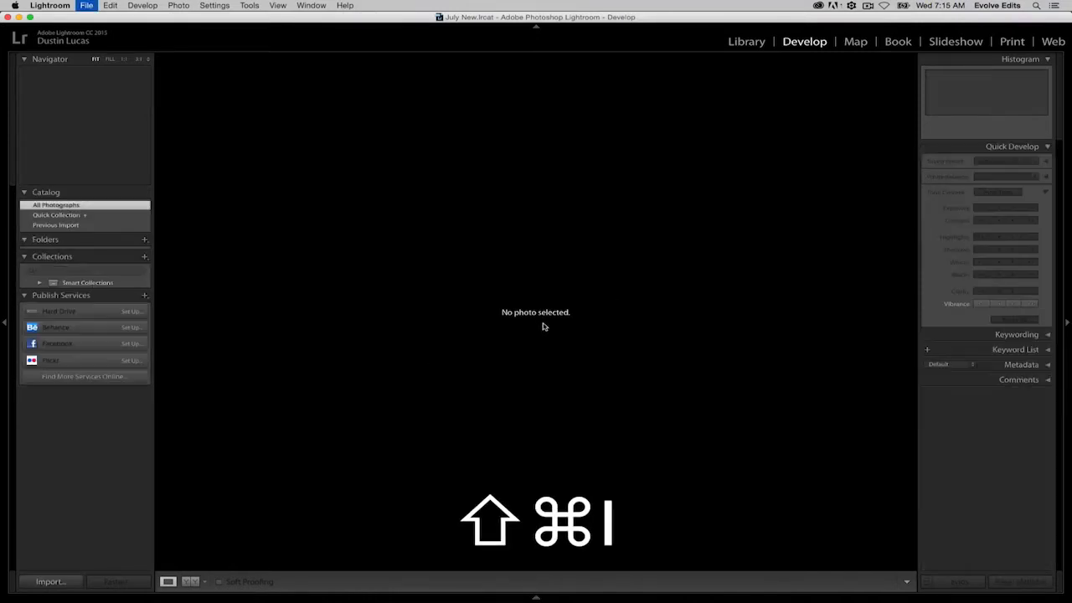
key("super+Tab")
key("super+Tab")
key("super+Tab")
key("super+Tab")
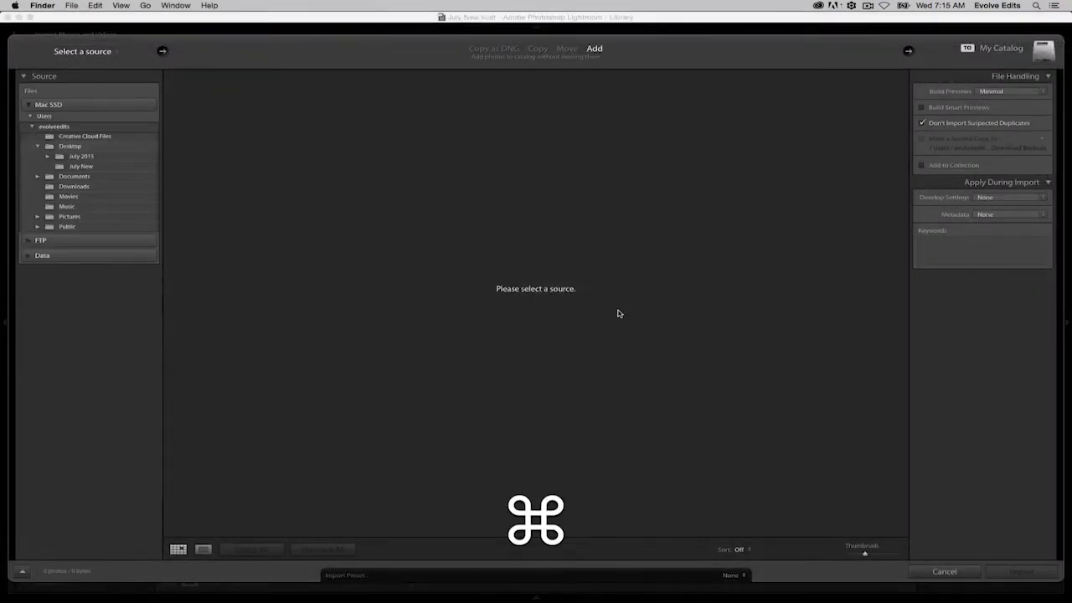
key("super+n")
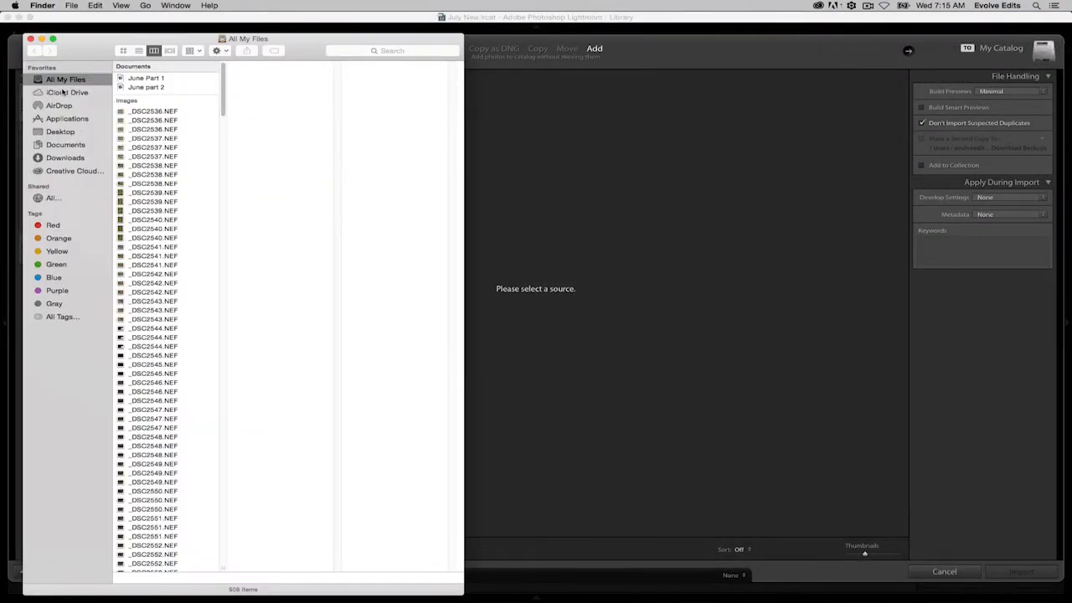
Bring the folder 001 from Desktop/July 2015/RAW into the Lightroom import dialog and import all its photos with Add.
left_click(62, 132)
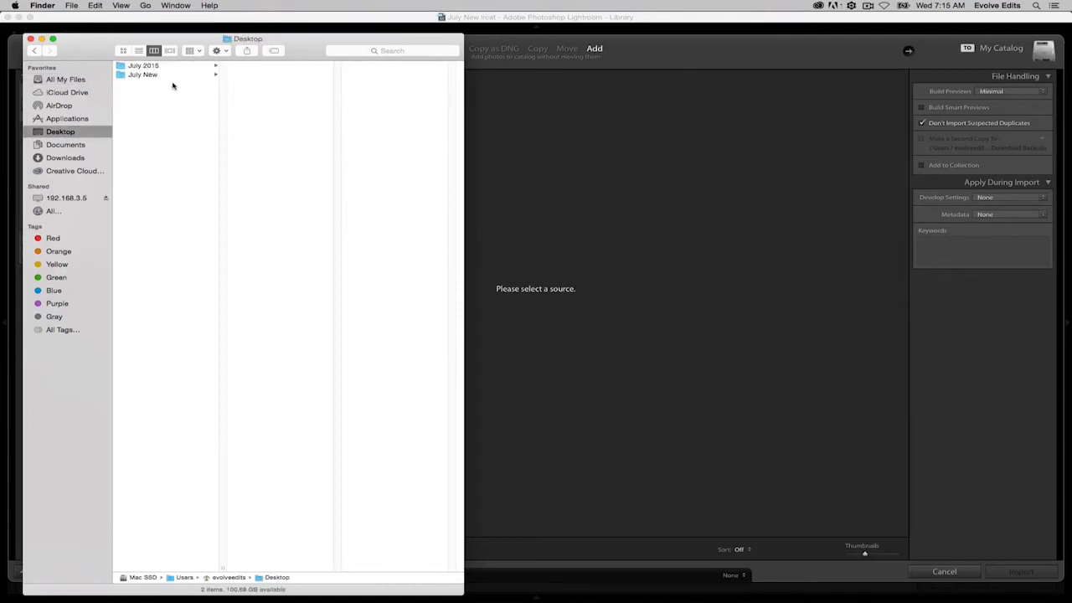
left_click(159, 67)
left_click(269, 111)
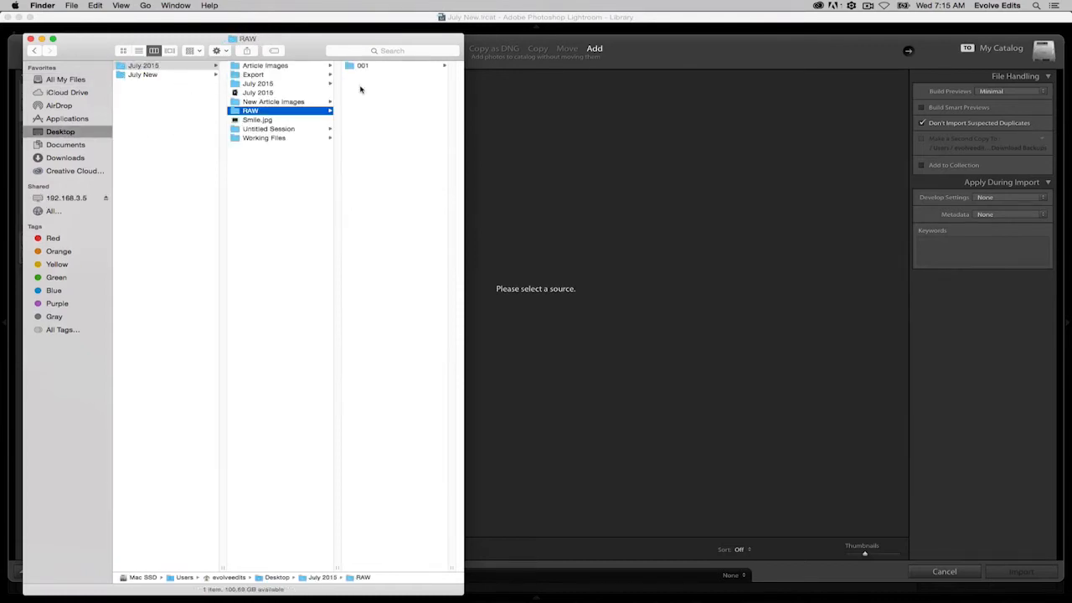
left_click(369, 67)
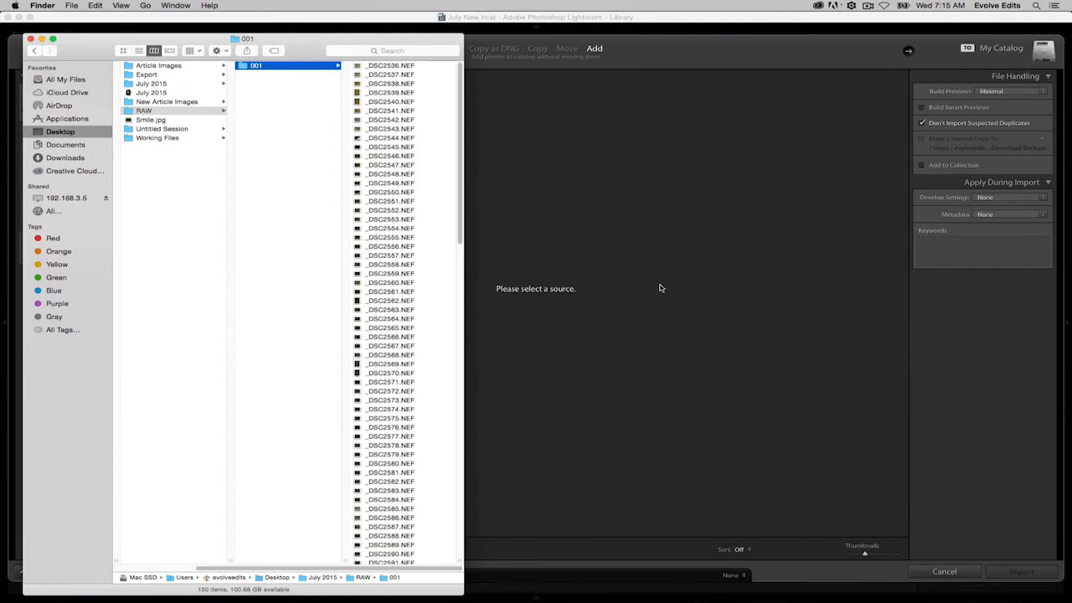
left_click_drag(289, 66, 653, 256)
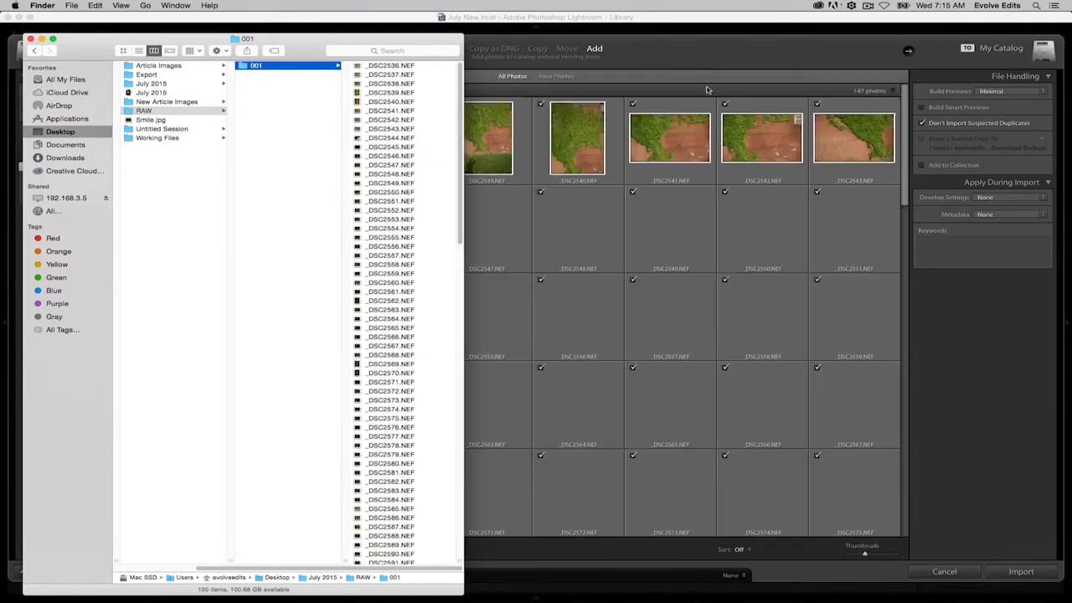
left_click(1020, 571)
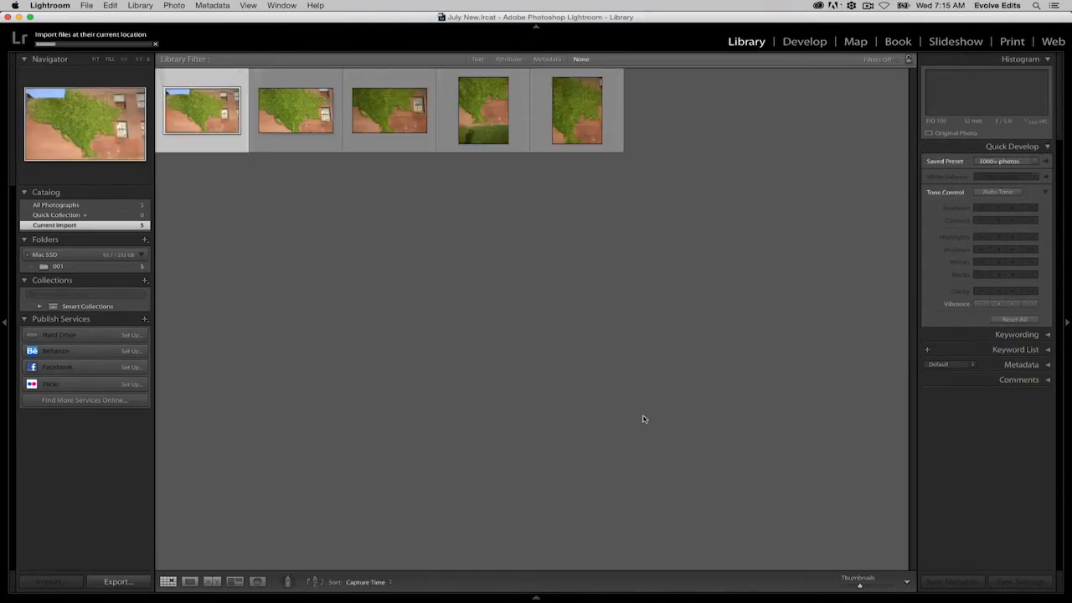
Compare Capture One's preview generation progress with the imported thumbnails in Lightroom, looking through the Lightroom grid.
key("super+Tab")
key("super+Tab")
key("super+Tab")
key("super+Tab")
key("super+Tab")
key("super+Tab")
key("super+Tab")
key("super+Tab")
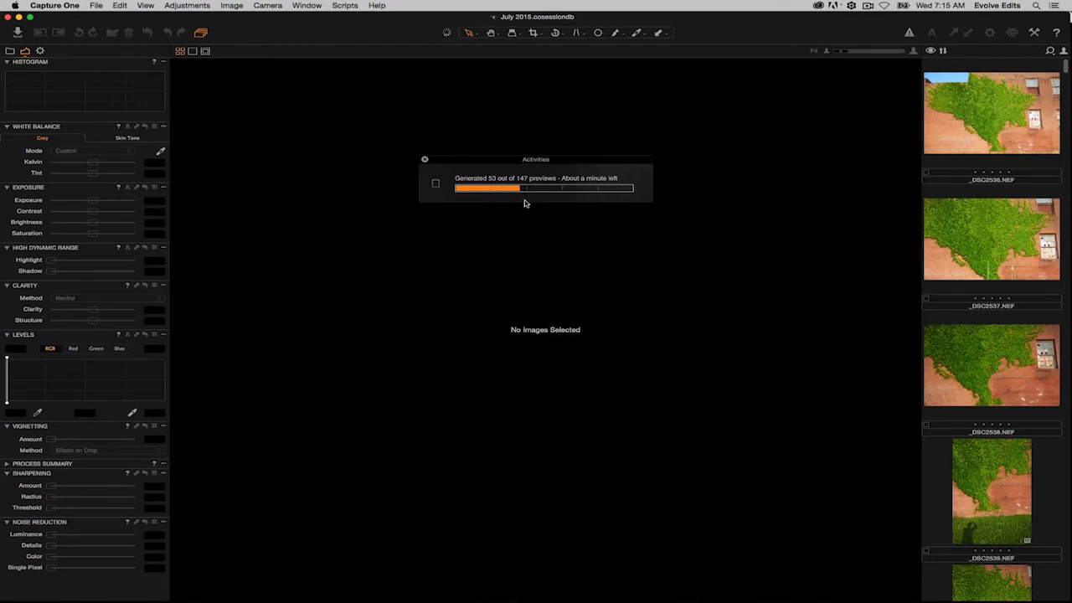
key("super+Tab")
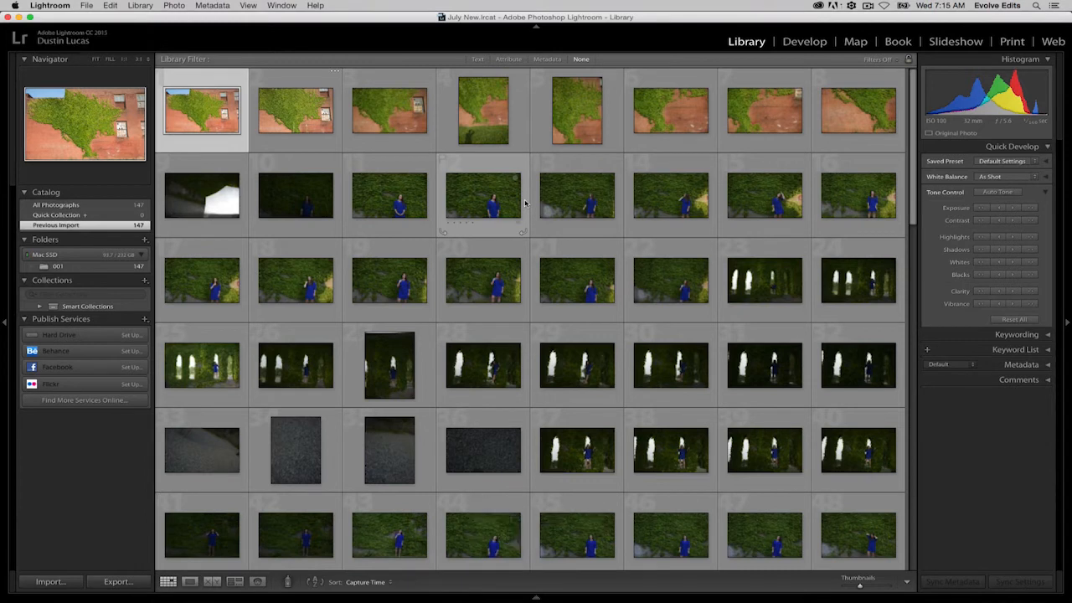
scroll(526, 204, "down", 10)
scroll(527, 206, "up", 10)
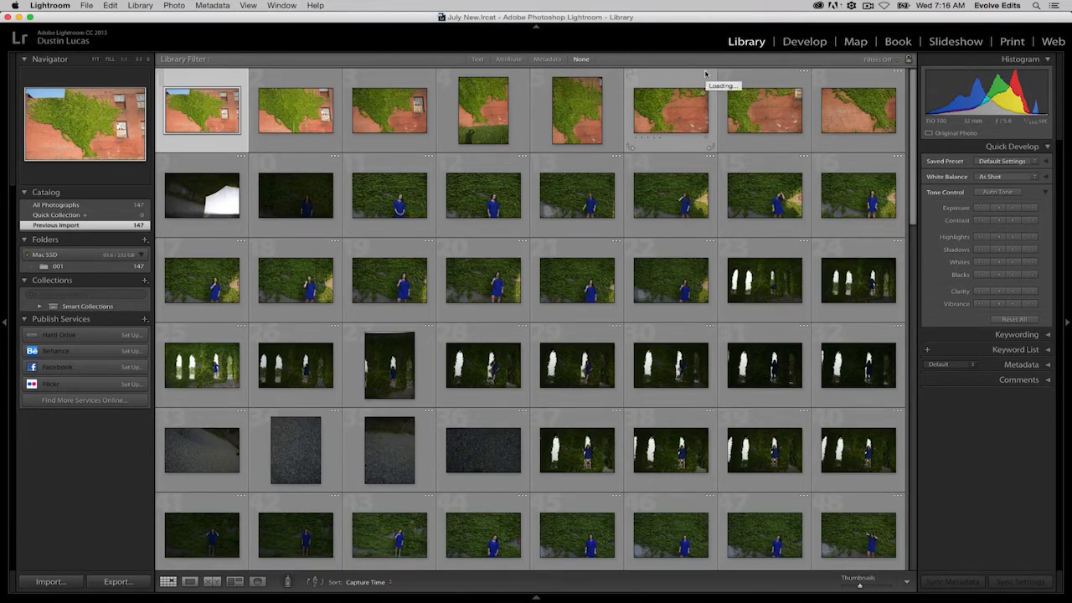
key("super+Tab")
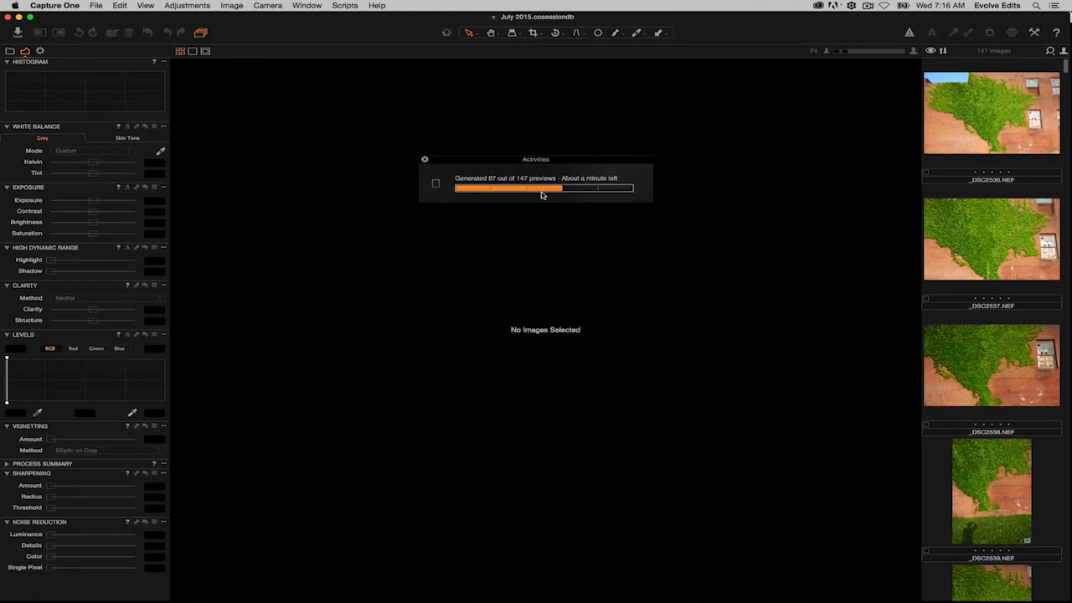
key("super+Tab")
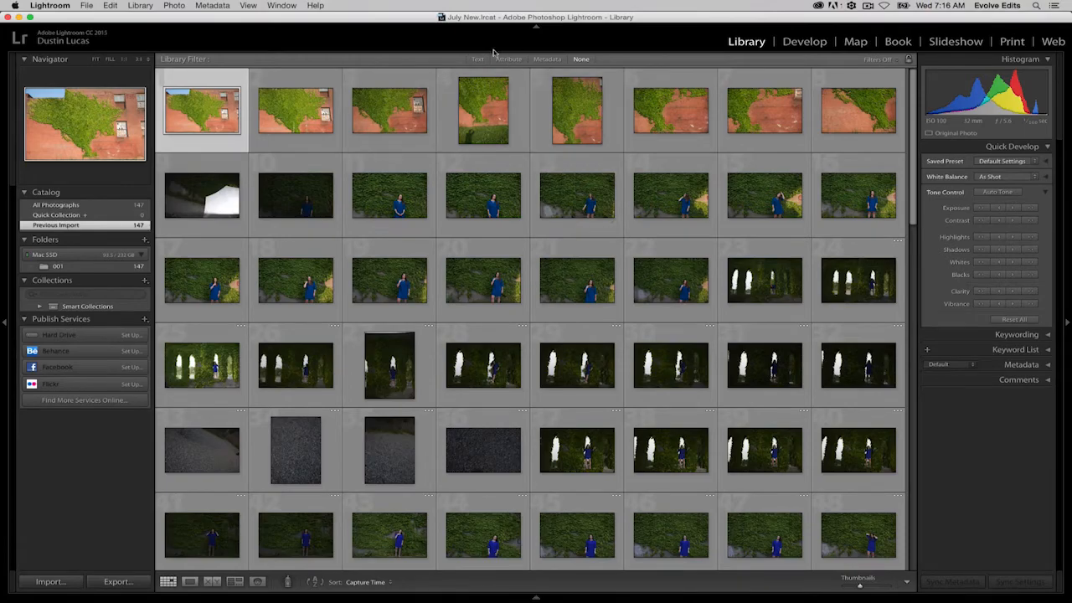
Quit Lightroom, minimise the Capture One window, and launch Lightroom again.
key("super+q")
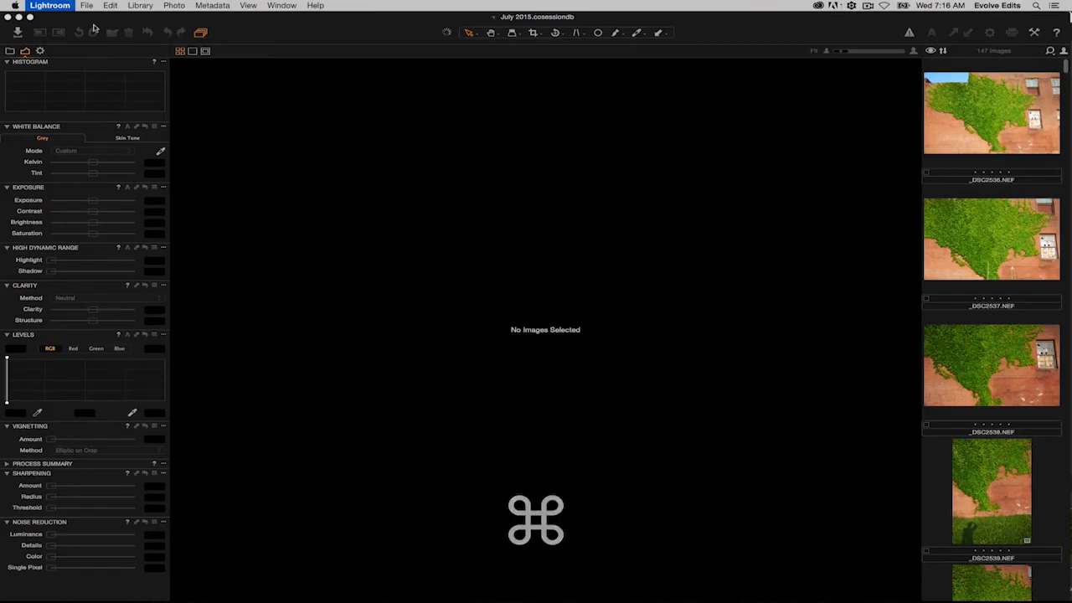
left_click(19, 17)
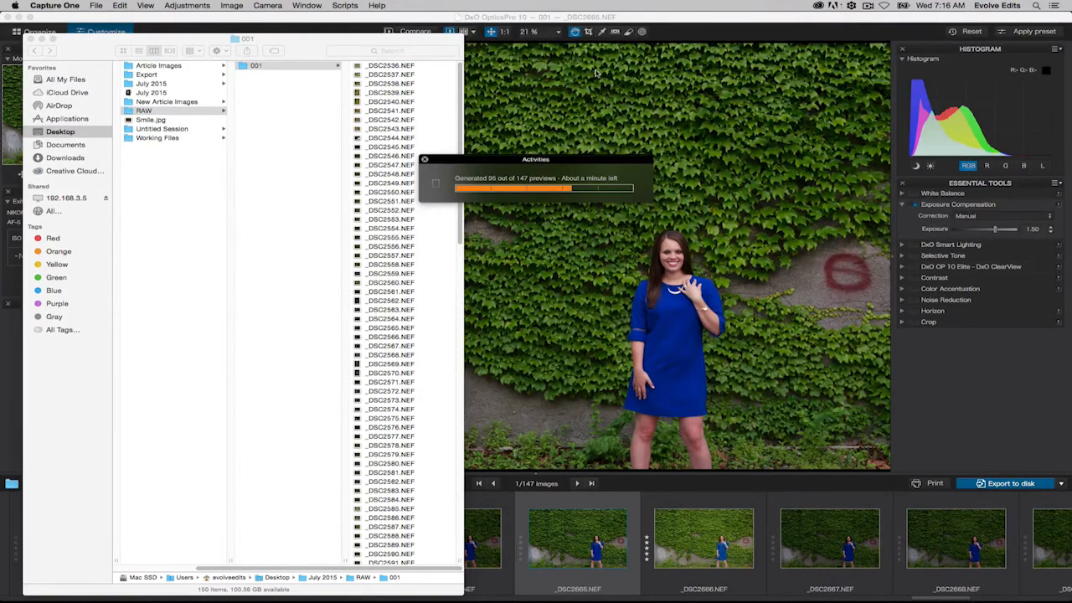
mouse_move(728, 595)
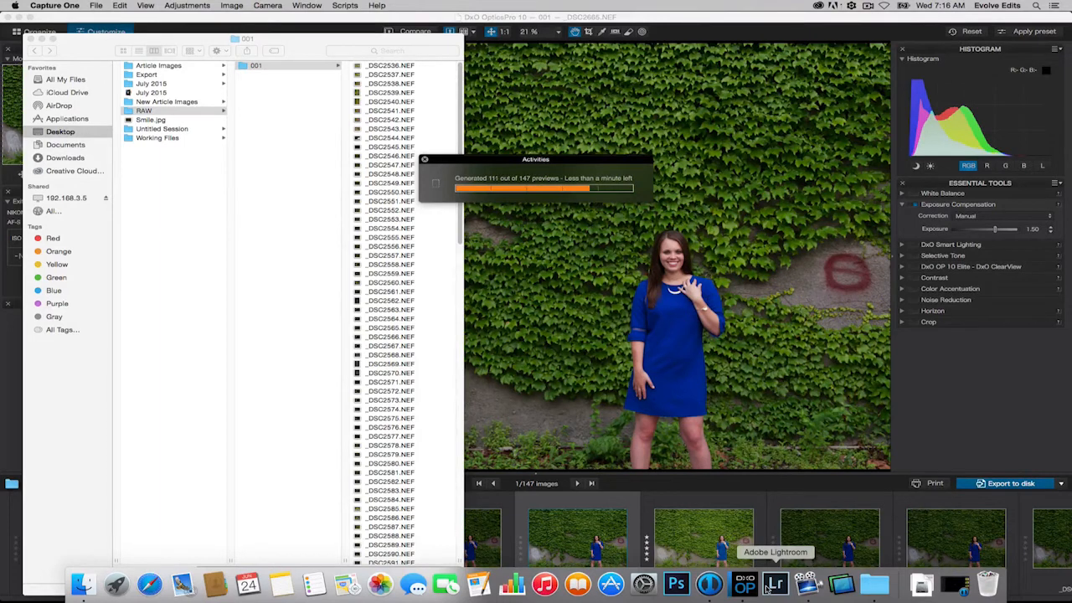
left_click(772, 588)
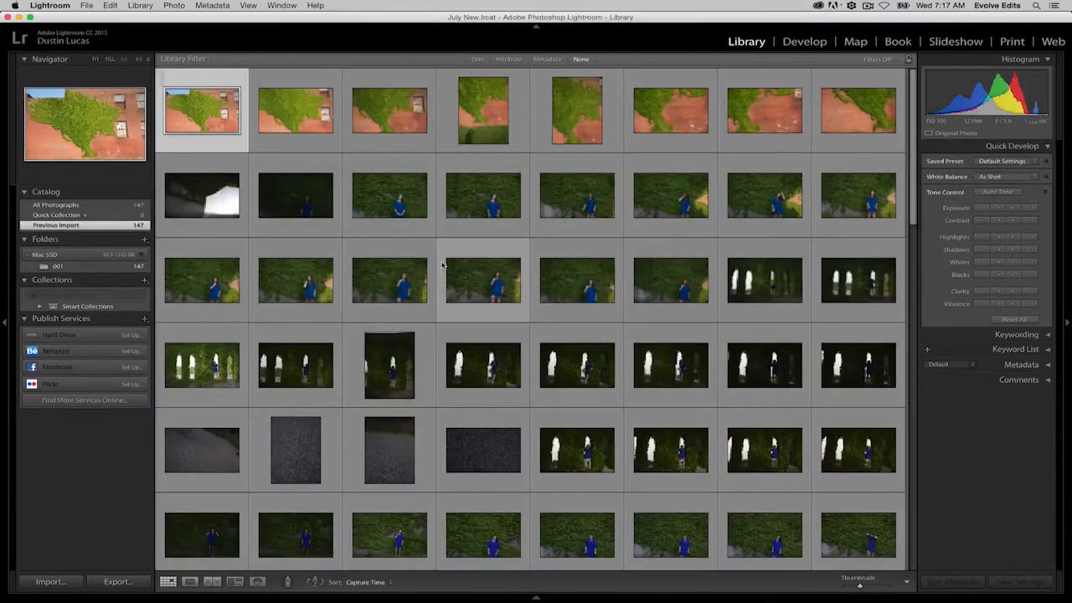
Open the recent catalog July 2015.lrcat, relaunching Lightroom with it.
left_click(85, 5)
mouse_move(130, 45)
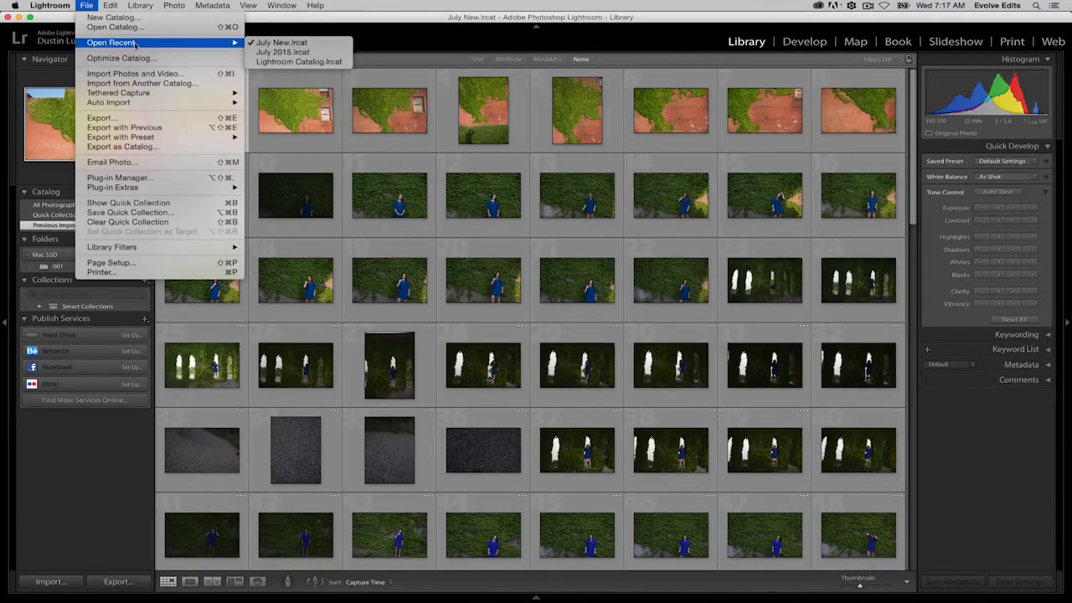
left_click(301, 52)
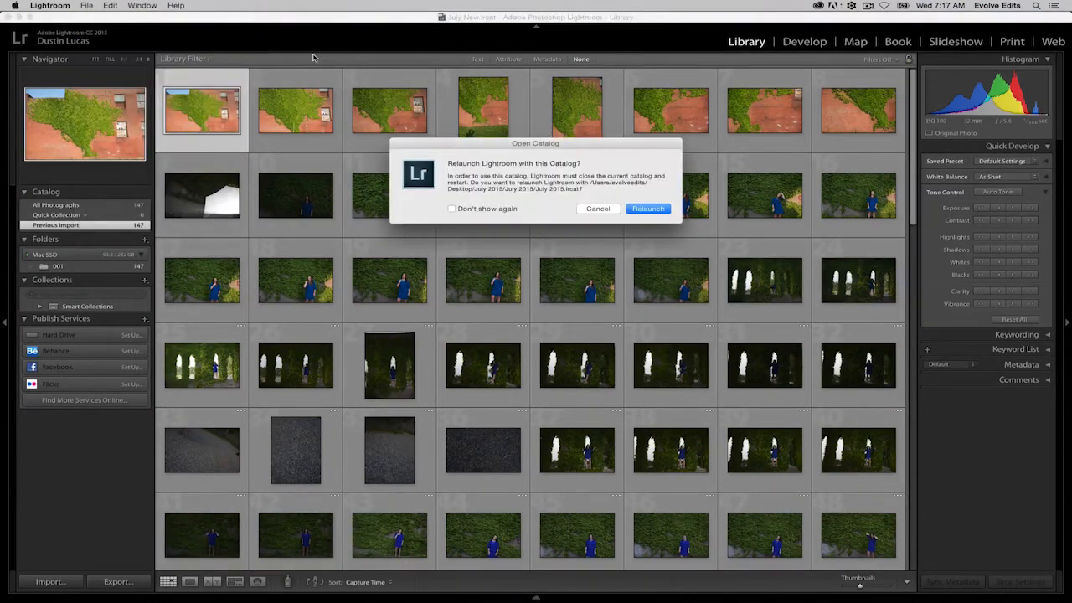
left_click(656, 213)
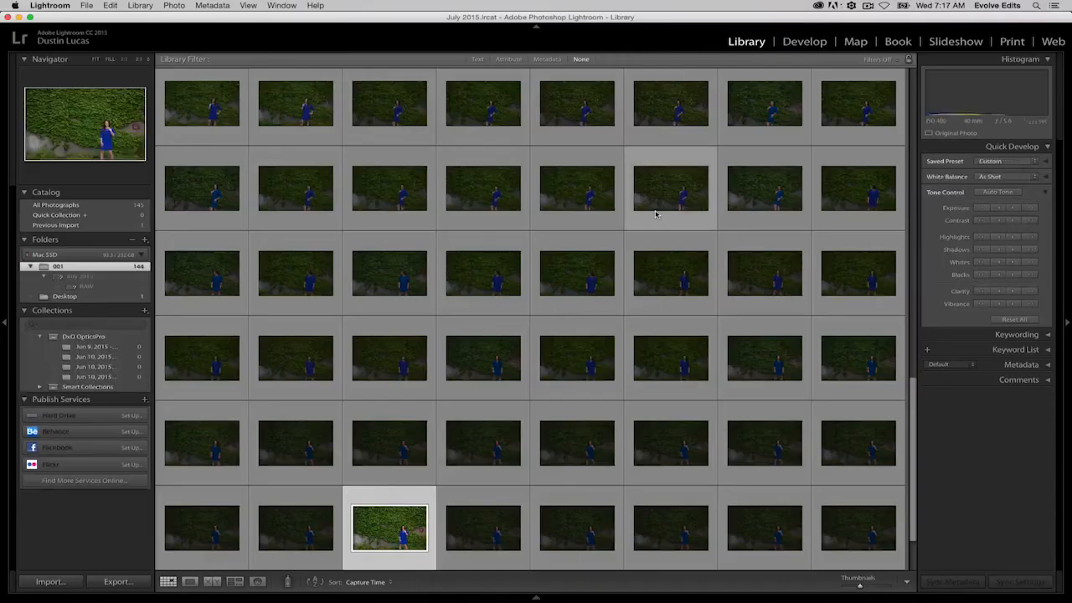
Locate the five-star photo _DSC2666.NEF in the Library grid and clear the photo selection.
scroll(634, 264, "down", 2)
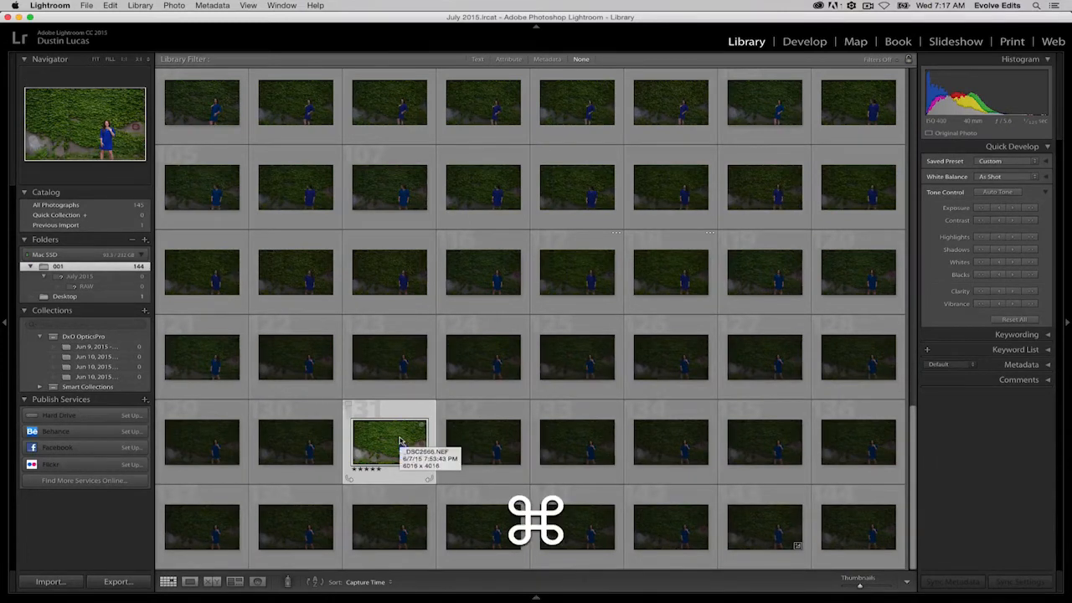
key("super+d")
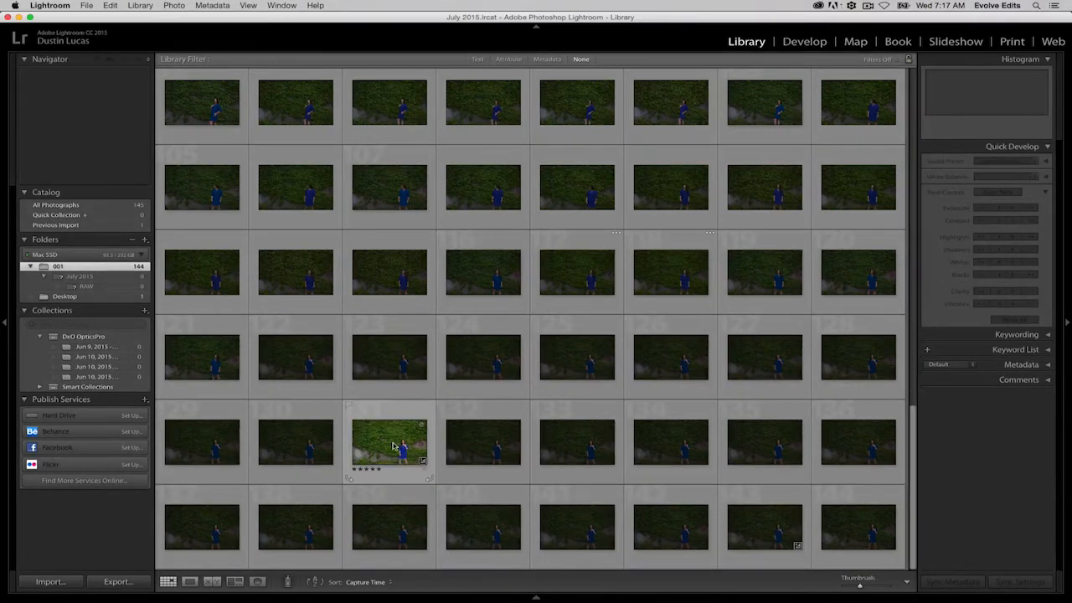
Select the five-star photo _DSC2666.NEF and transfer it to DxO OpticsPro 10 with the plug-in.
left_click(394, 446)
left_click(87, 5)
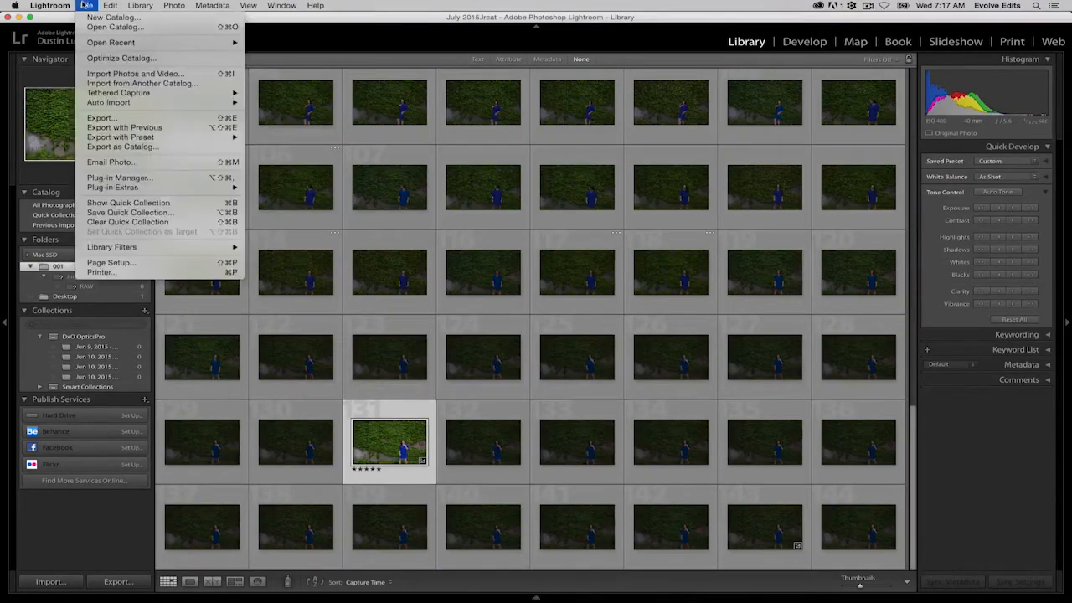
mouse_move(152, 188)
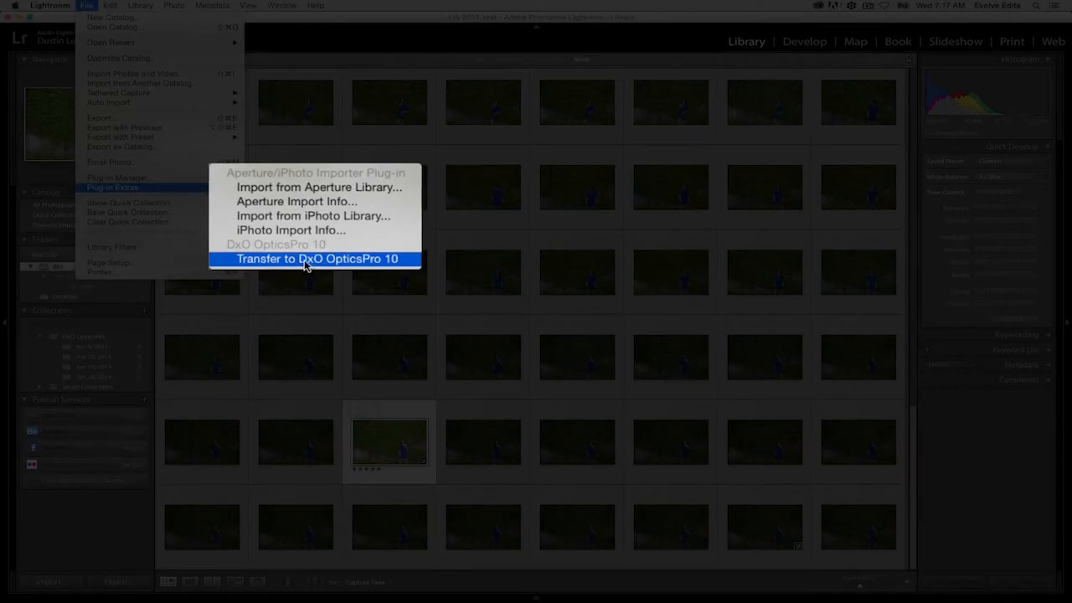
left_click(306, 259)
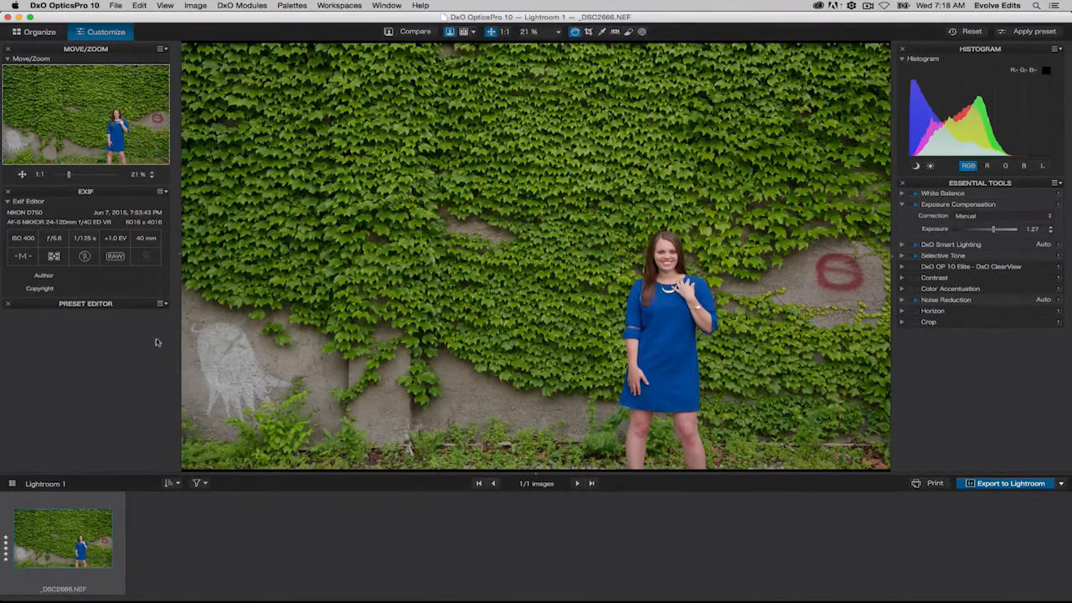
Start an export of the photo to Lightroom, raise the JPEG quality to 100 and check the ICC profile options.
left_click(116, 6)
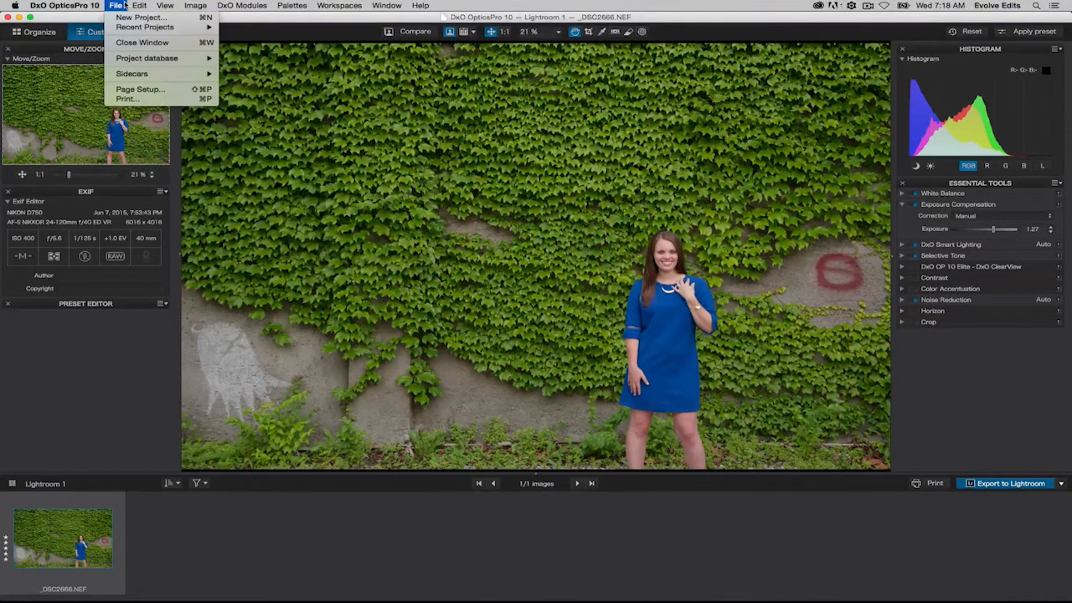
mouse_move(186, 7)
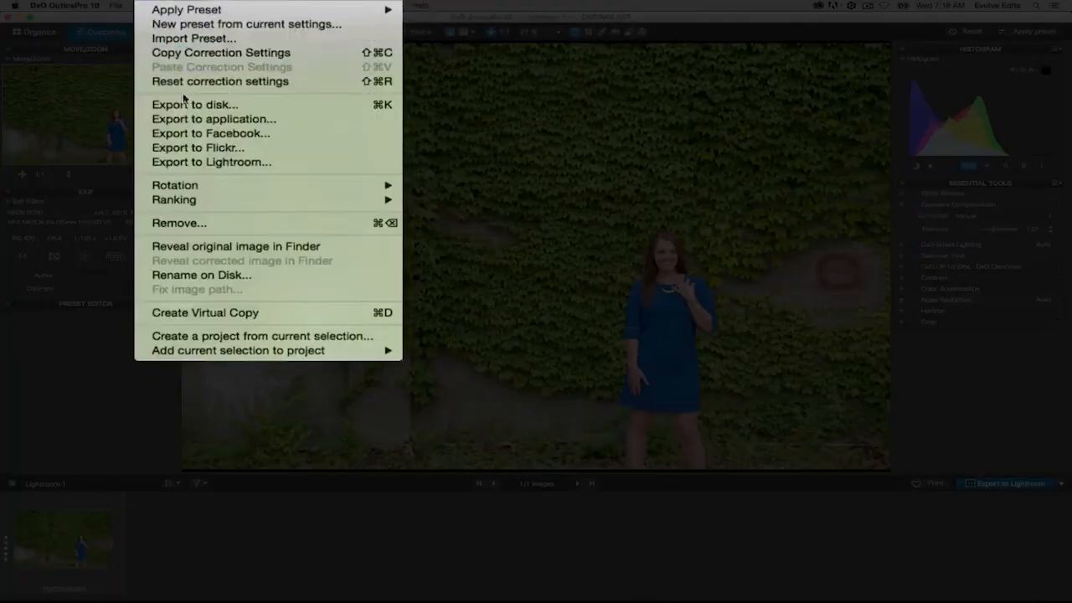
left_click(204, 161)
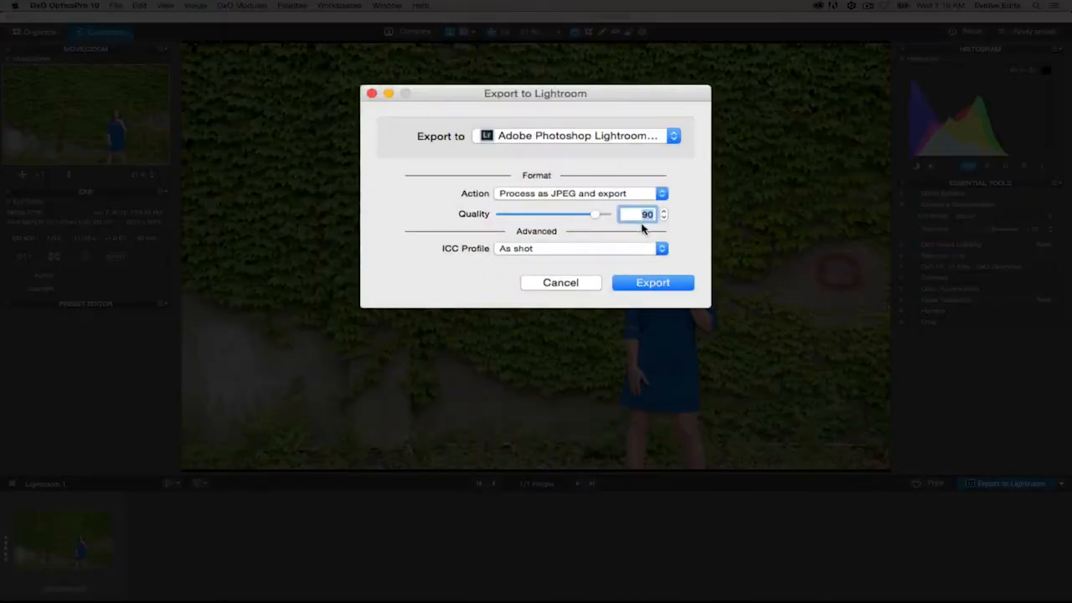
left_click_drag(595, 213, 608, 221)
left_click(583, 245)
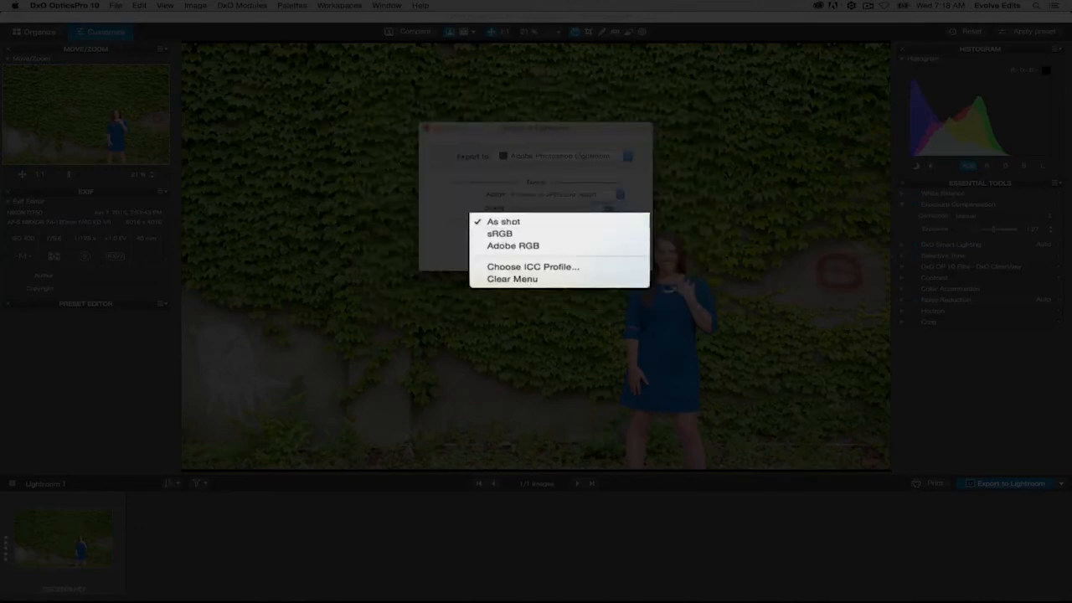
left_click(436, 275)
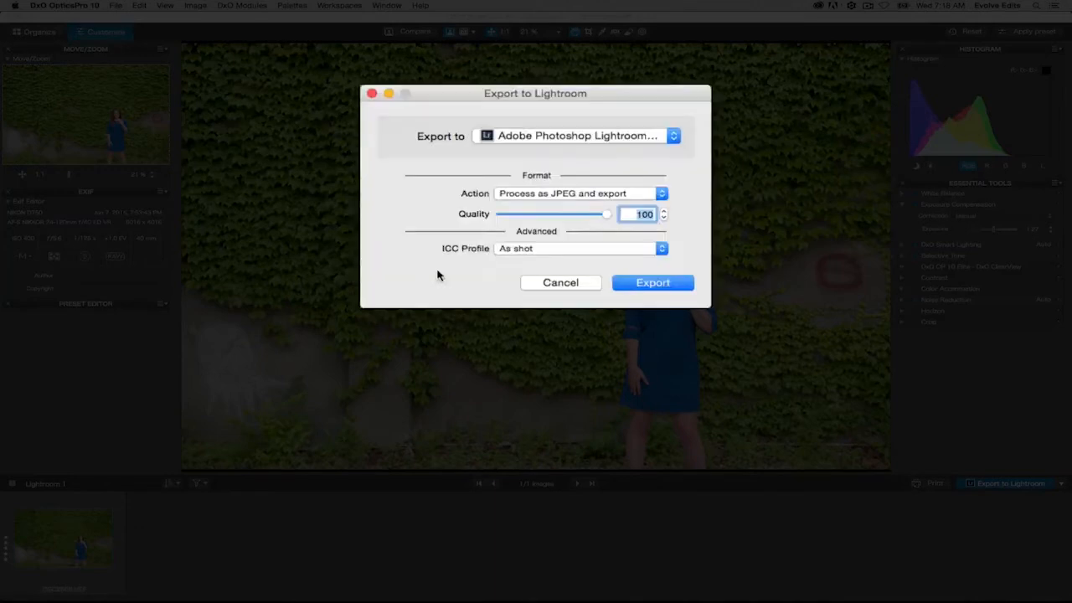
Set the export action to Process as DNG and export, and export the photo to Lightroom.
left_click(508, 194)
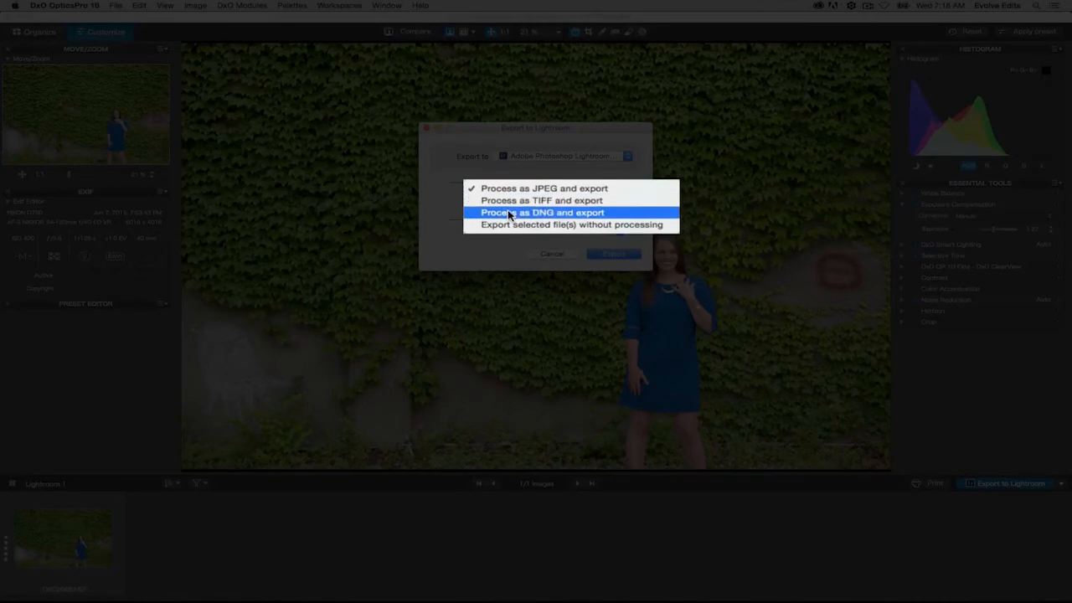
left_click(515, 210)
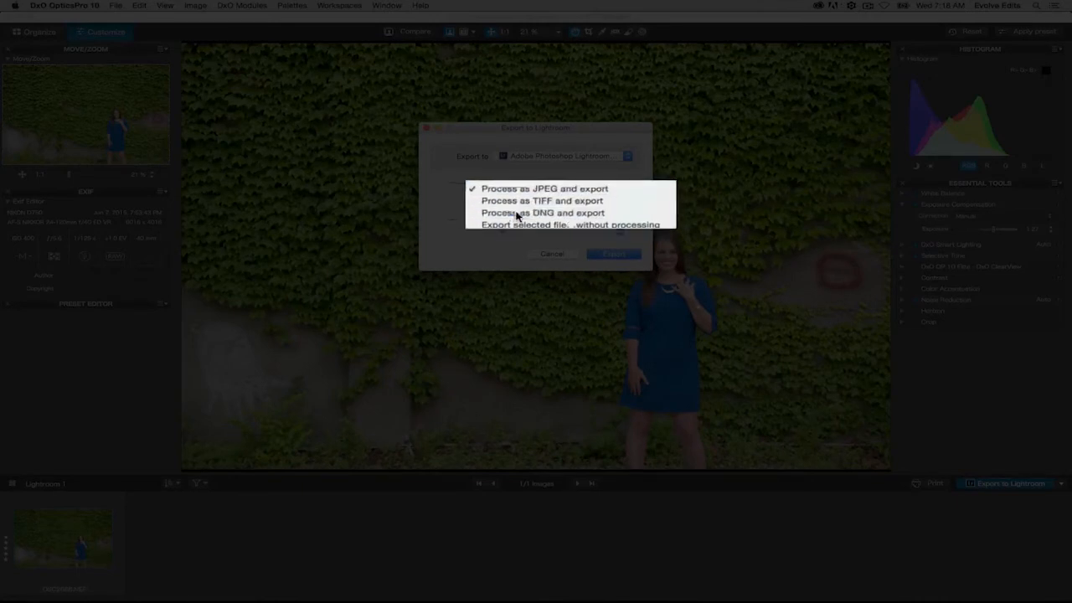
left_click(535, 204)
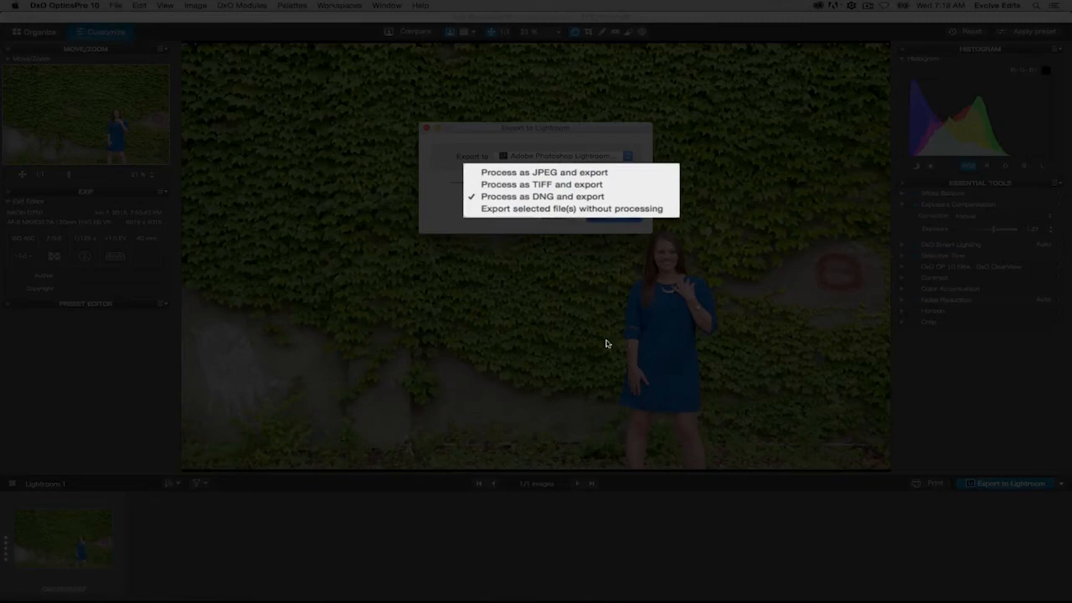
left_click(542, 197)
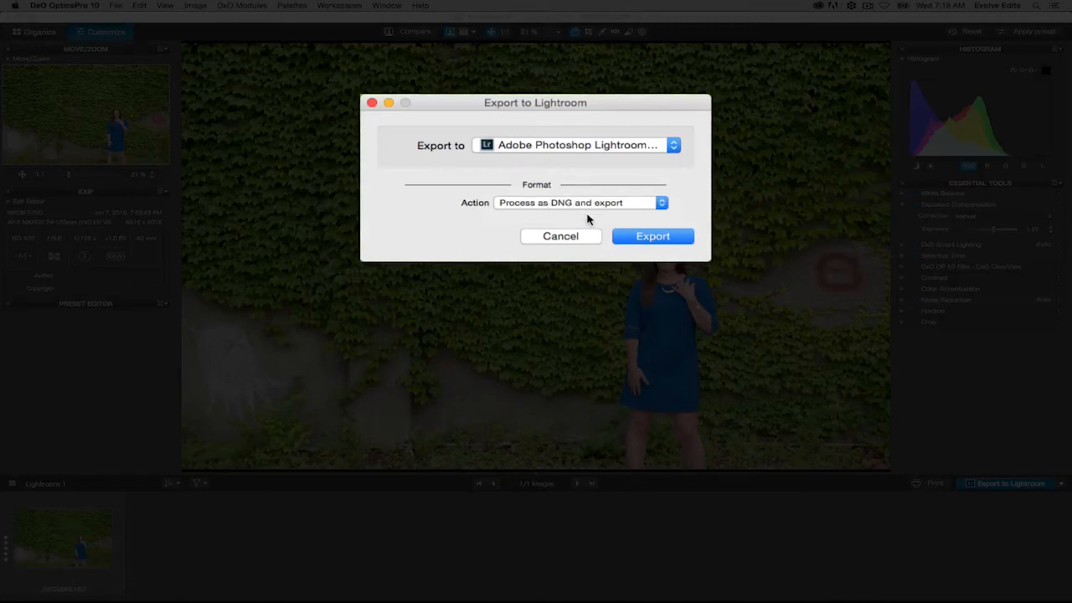
left_click(638, 236)
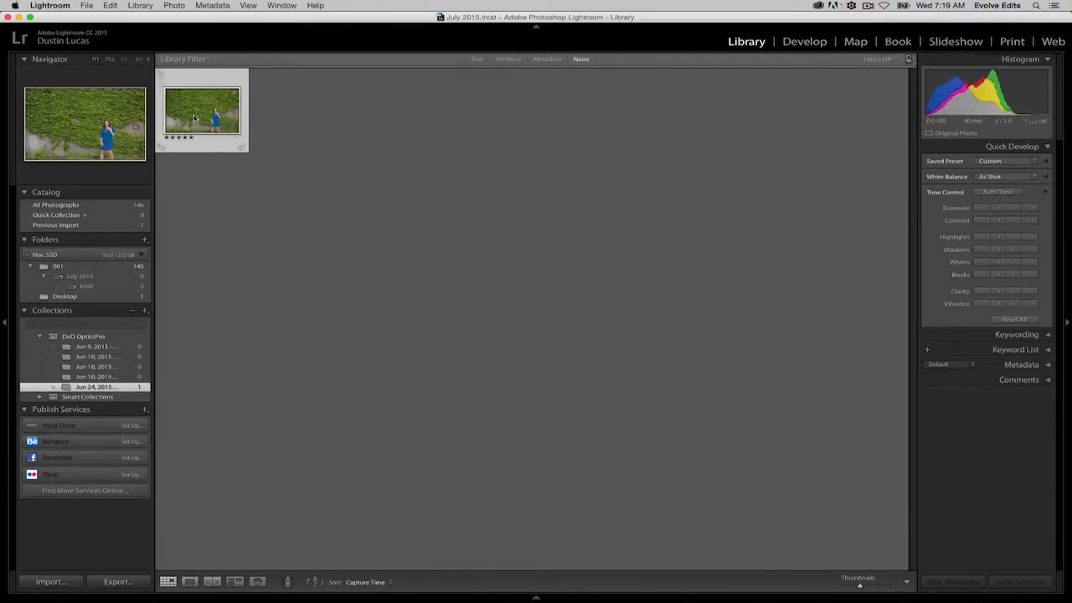
Show all photographs in the Lightroom catalog and filter them to rated photos only.
left_click(85, 207)
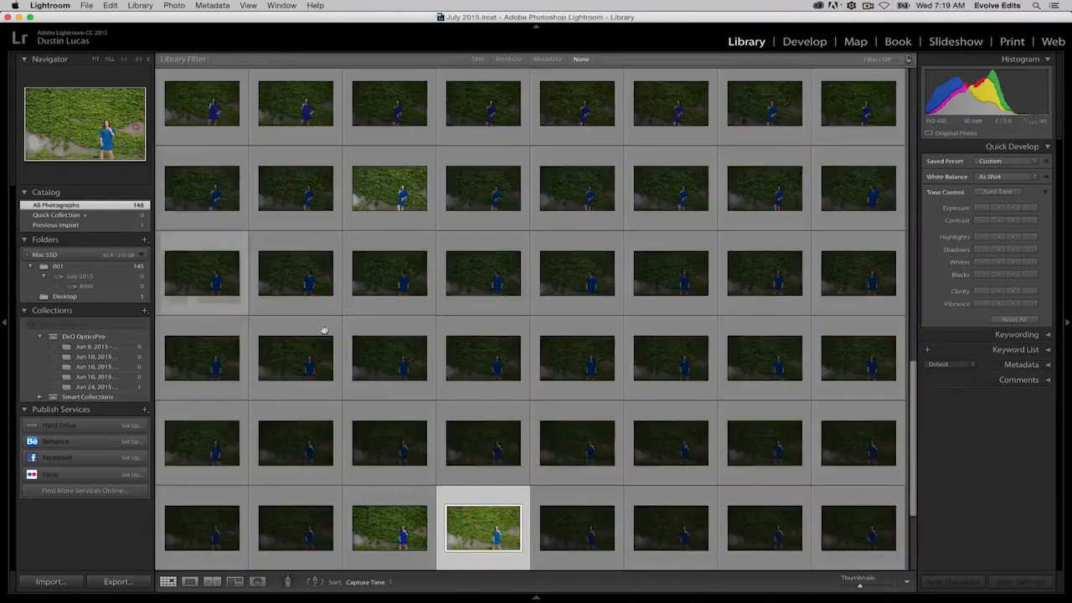
left_click(877, 58)
left_click(871, 80)
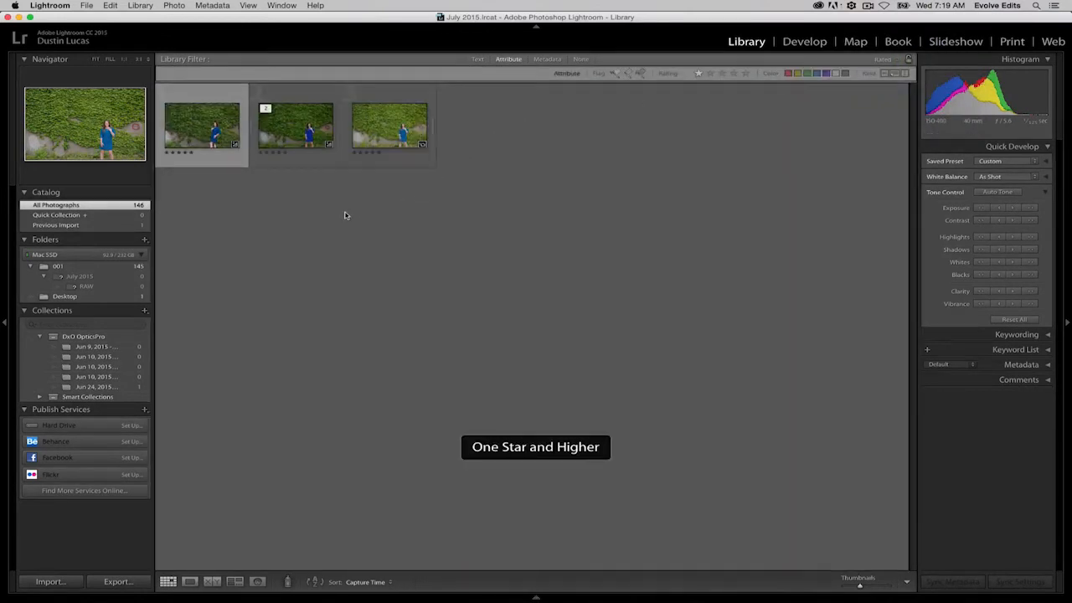
View the rated _DSC2666.NEF enlarged, return to the grid and look over the commands available for it.
double_click(309, 136)
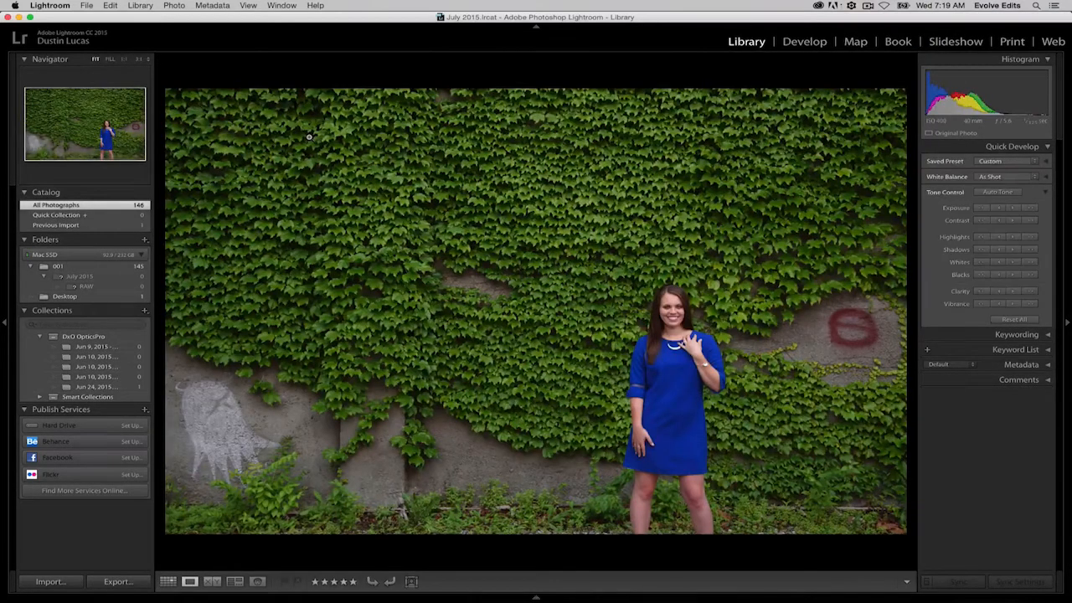
key("g")
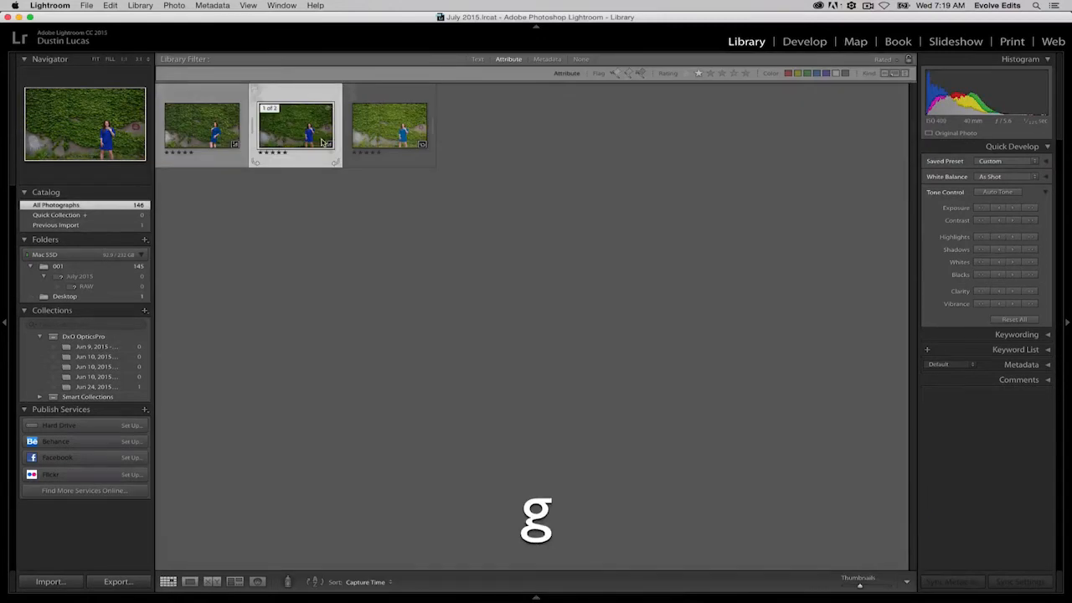
left_click(220, 133)
key("Right")
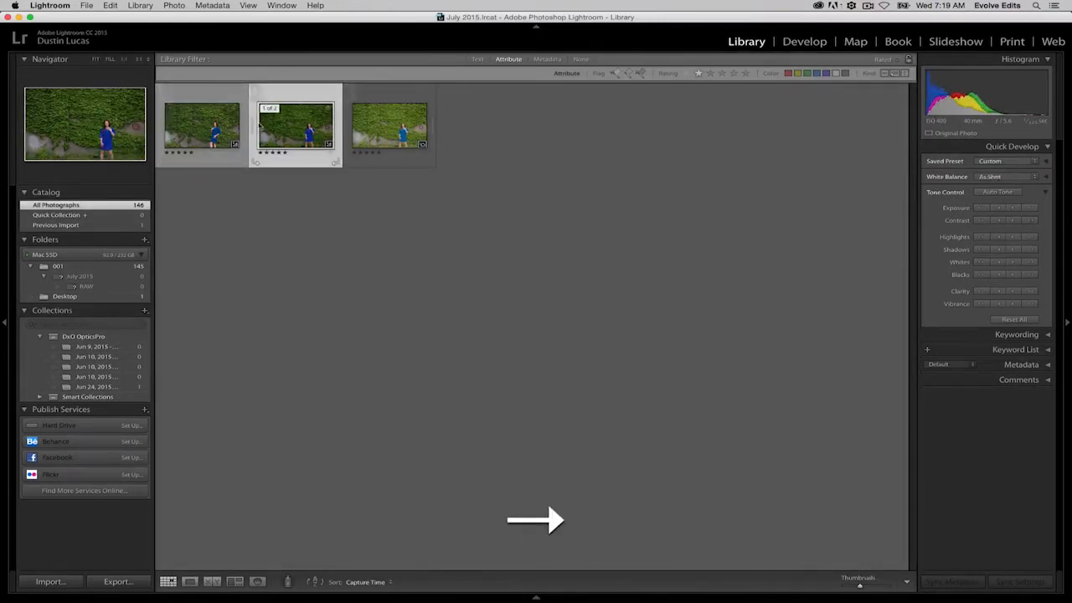
right_click(300, 123)
left_click(255, 208)
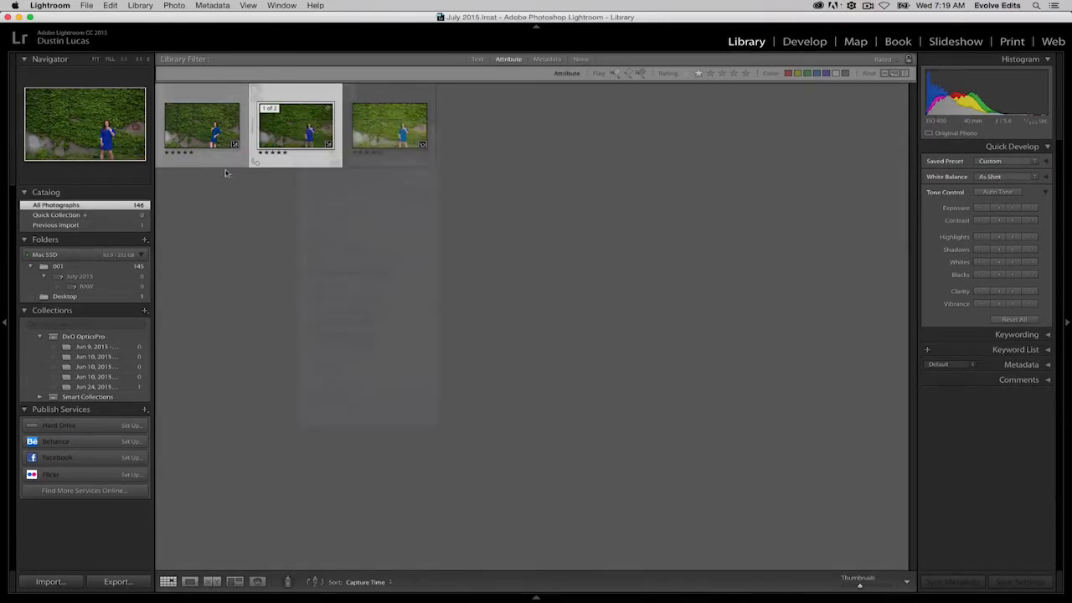
Set the rating of the first photo in the filtered grid to 0.
left_click(212, 124)
right_click(212, 125)
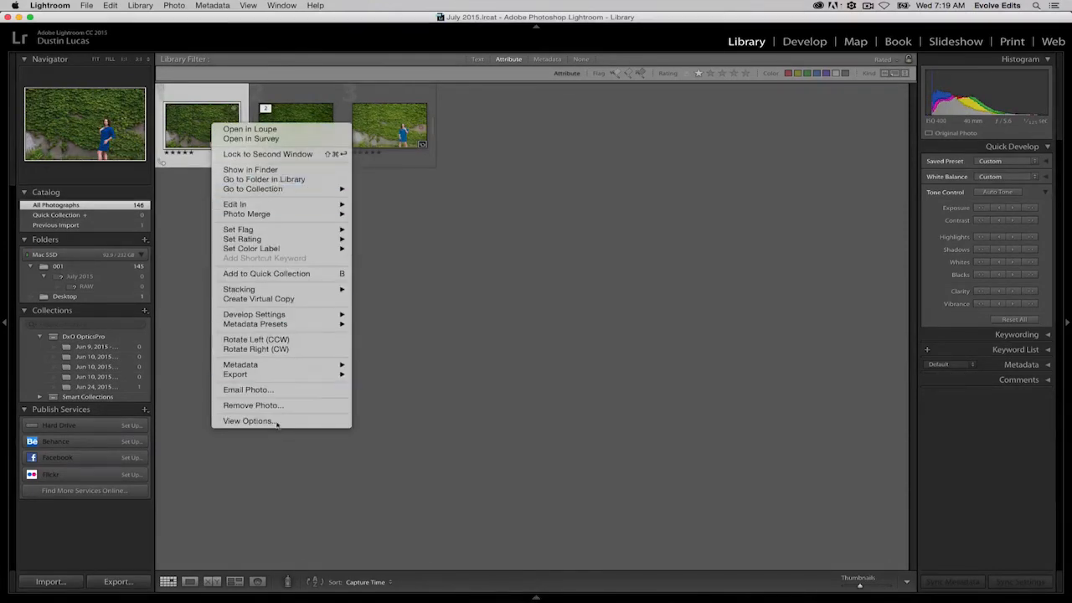
left_click(567, 304)
key("0")
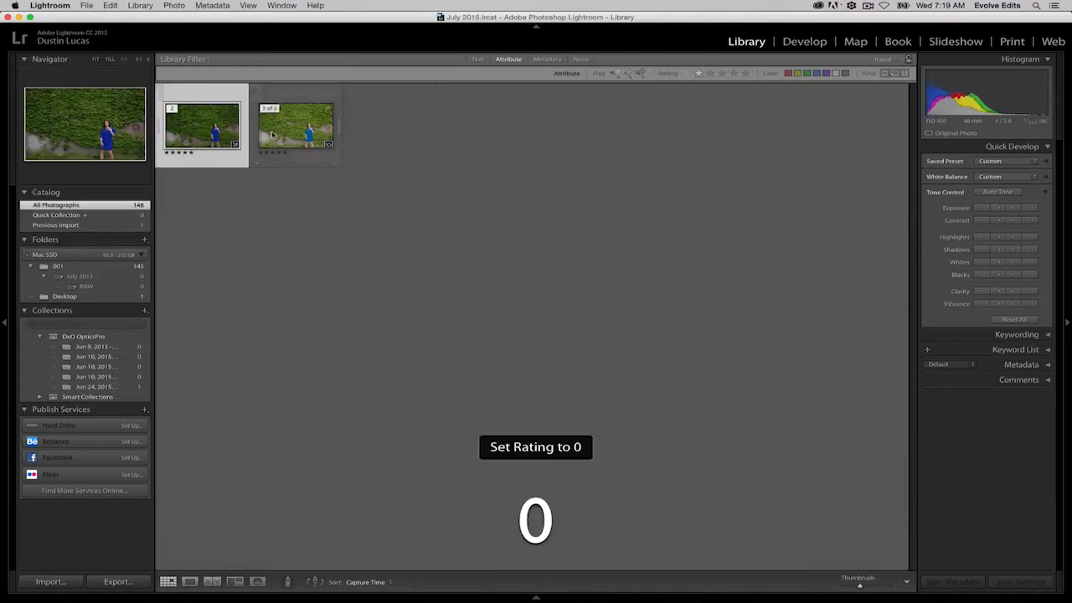
Compare _DSC2666.NEF and its DxO DNG side by side, and examine the DNG's settings in Develop.
mouse_move(128, 598)
left_click(212, 581)
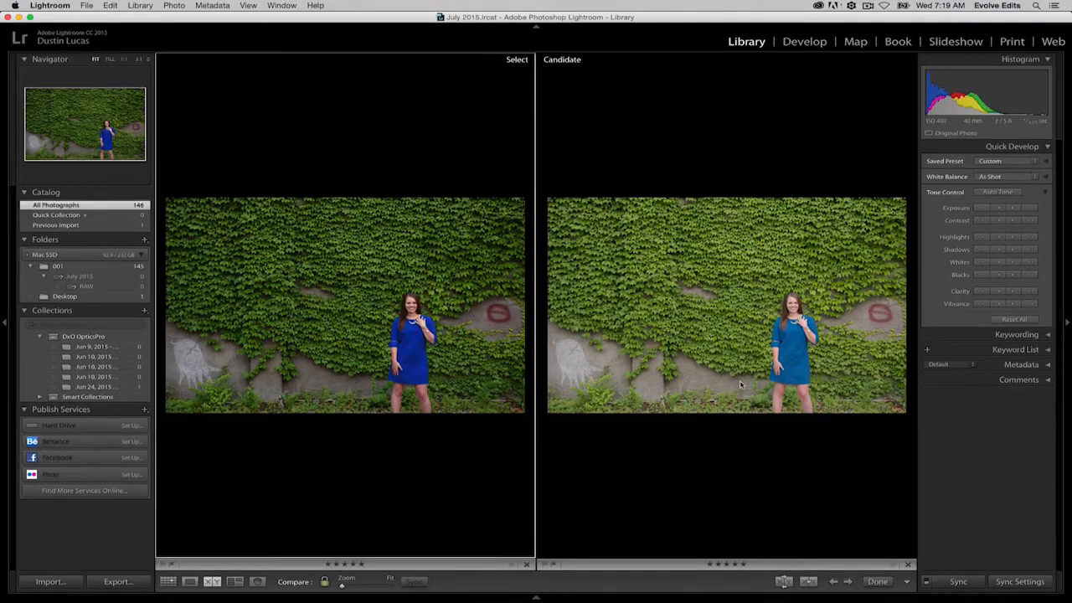
key("d")
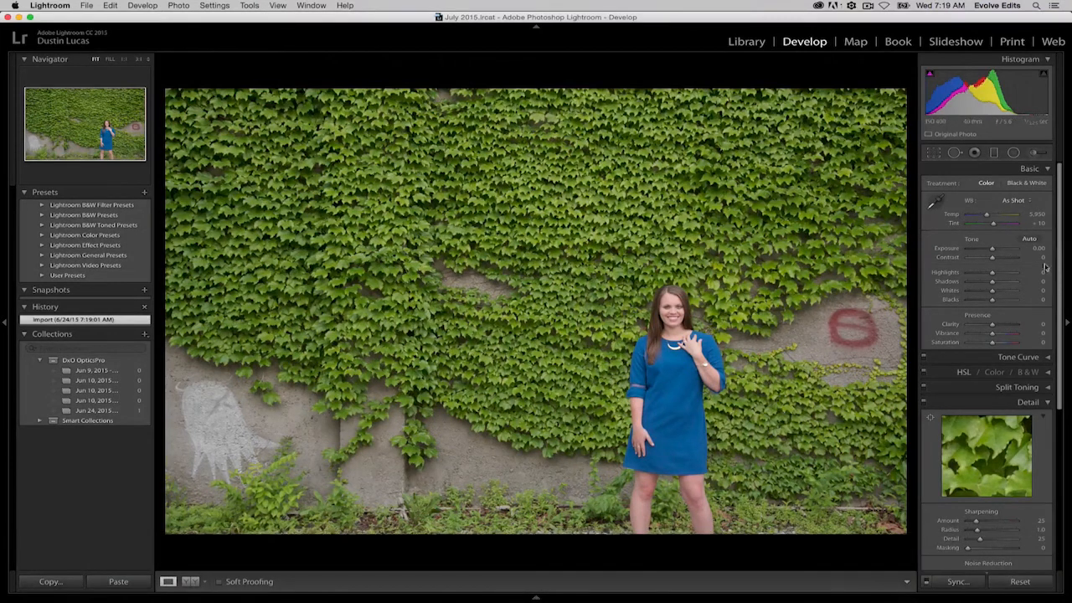
key("Down")
key("Up")
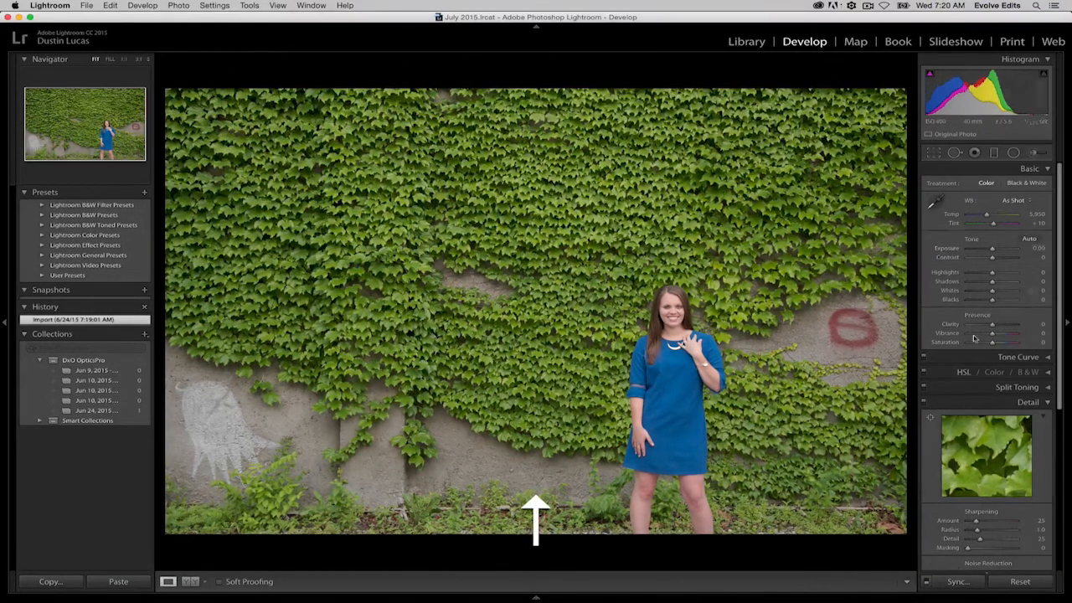
scroll(978, 312, "down", 5)
scroll(967, 361, "up", 4)
scroll(967, 361, "up", 1)
Switch between _DSC2666.NEF and the DxO DNG in Develop to compare their rendering and tone settings.
key("Left")
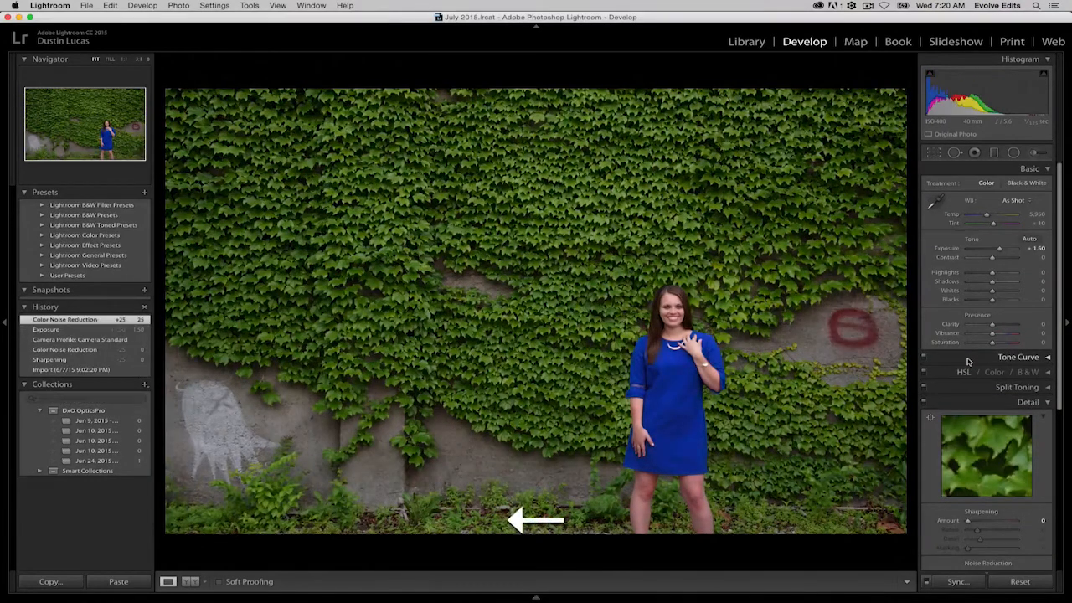
key("Right")
key("Down")
key("Up")
key("Down")
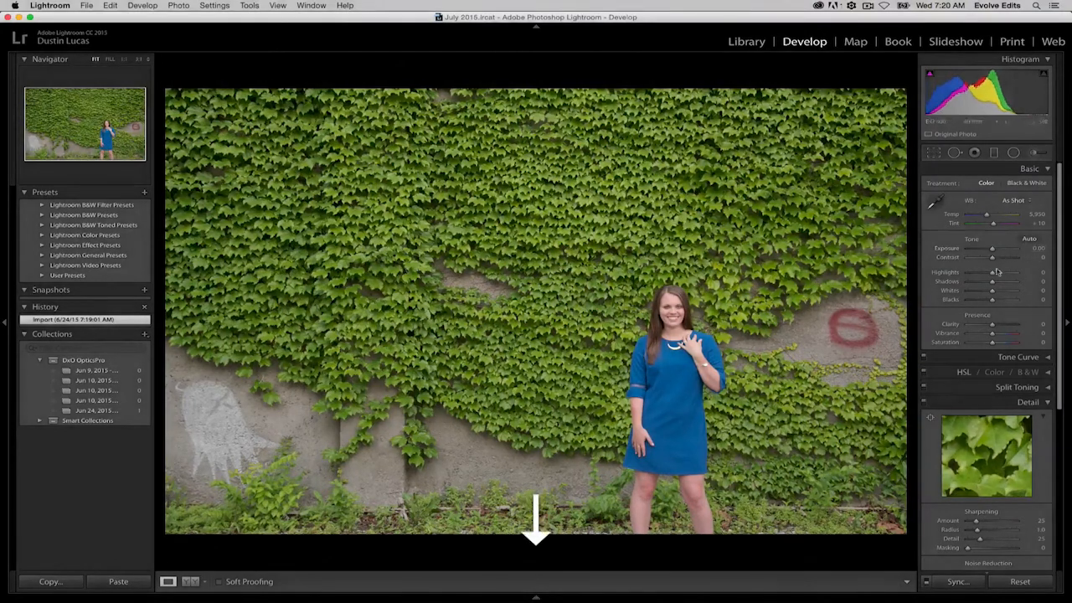
key("Up")
key("Up")
key("Up")
key("Up")
key("Up")
key("Up")
key("Down")
key("Up")
key("Up")
key("Down")
double_click(997, 258)
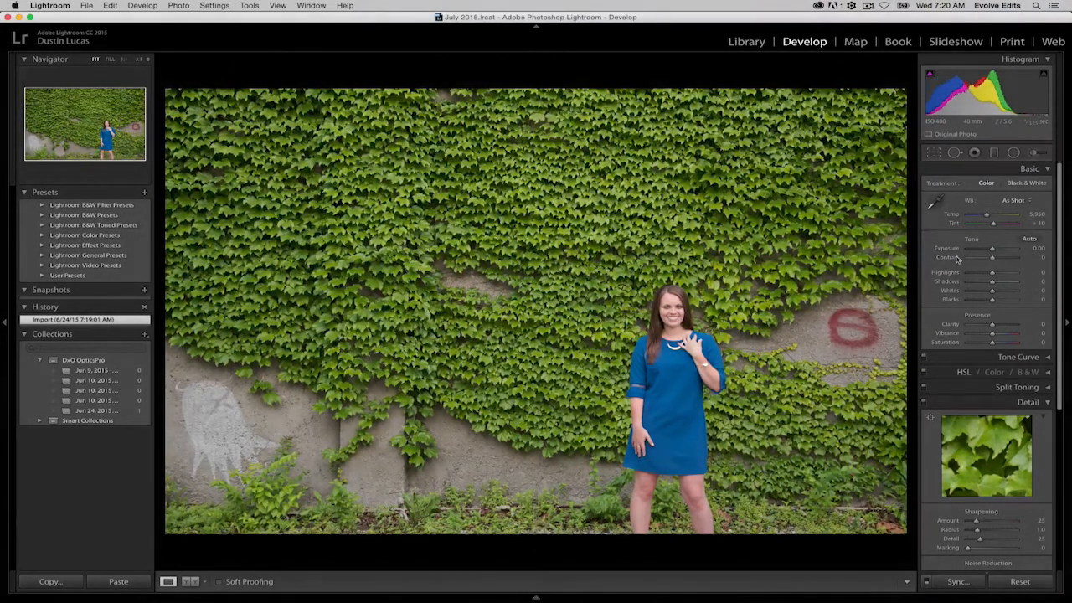
Show the filmstrip, switch to _DSC2666_DxO.dng and return to the Library grid.
left_click(534, 596)
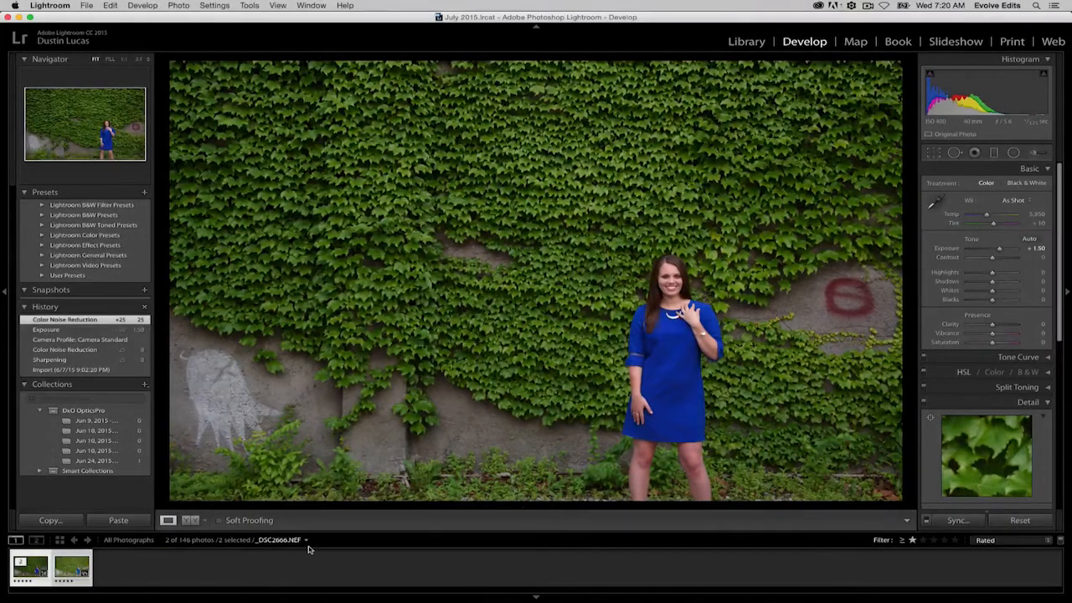
key("Right")
key("g")
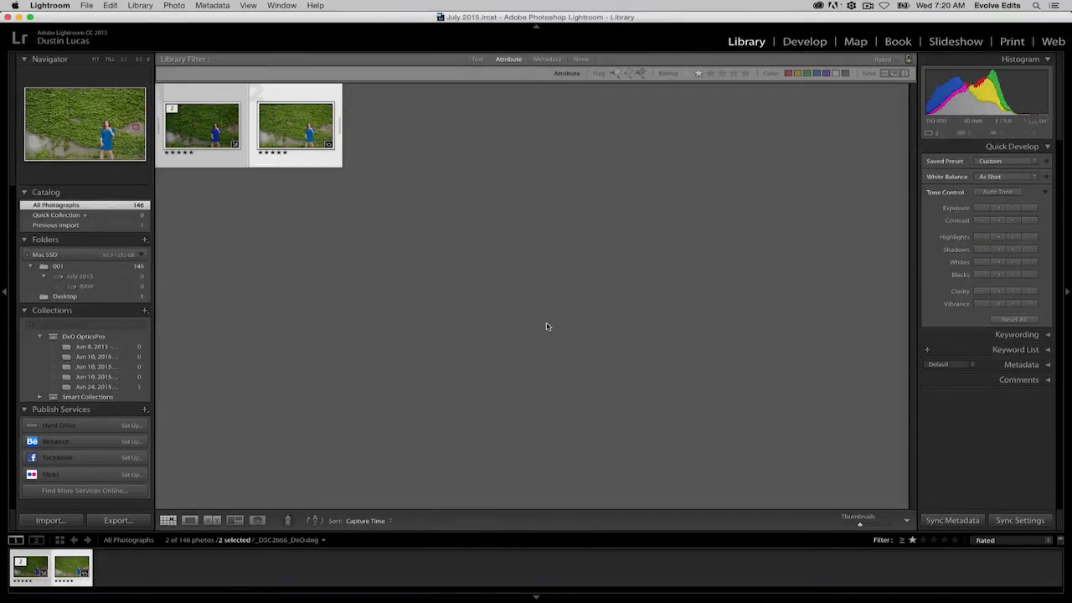
Remove the star rating filter and select only _DSC2666.NEF in the grid.
left_click(911, 540)
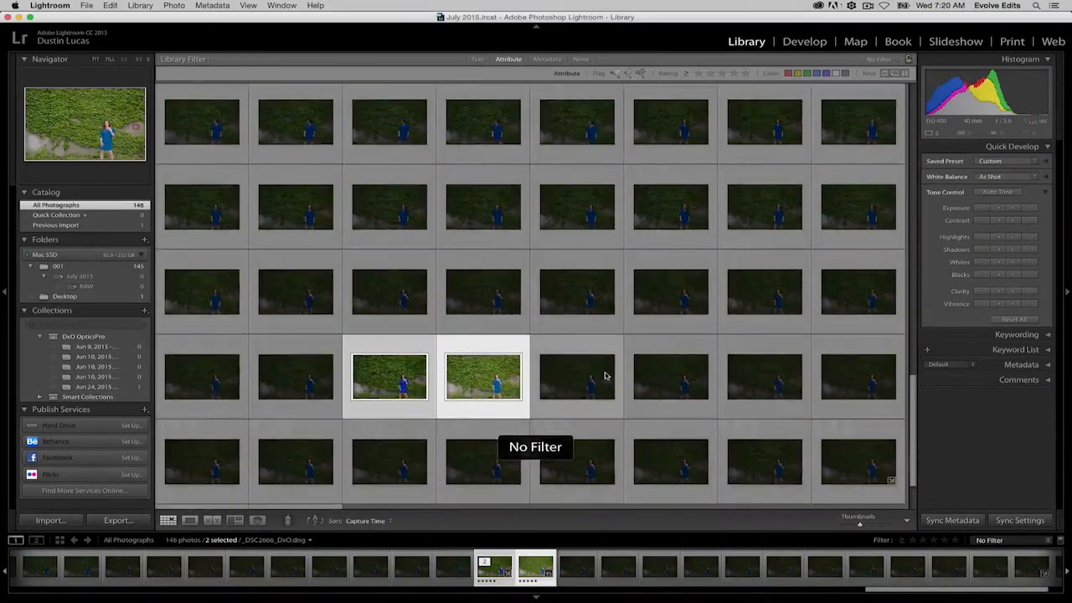
left_click(307, 380)
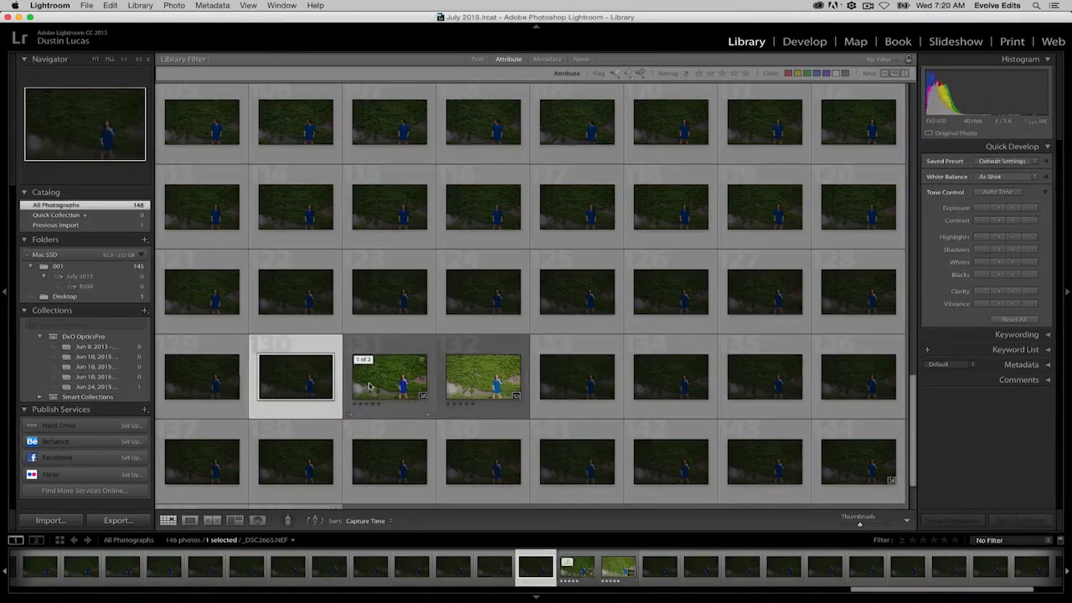
left_click(369, 386)
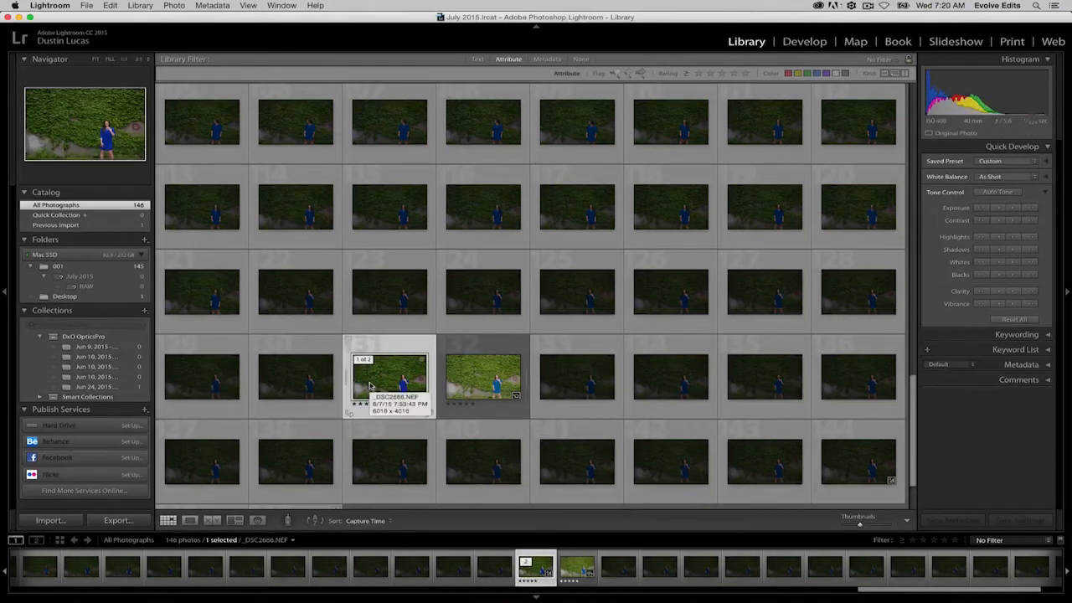